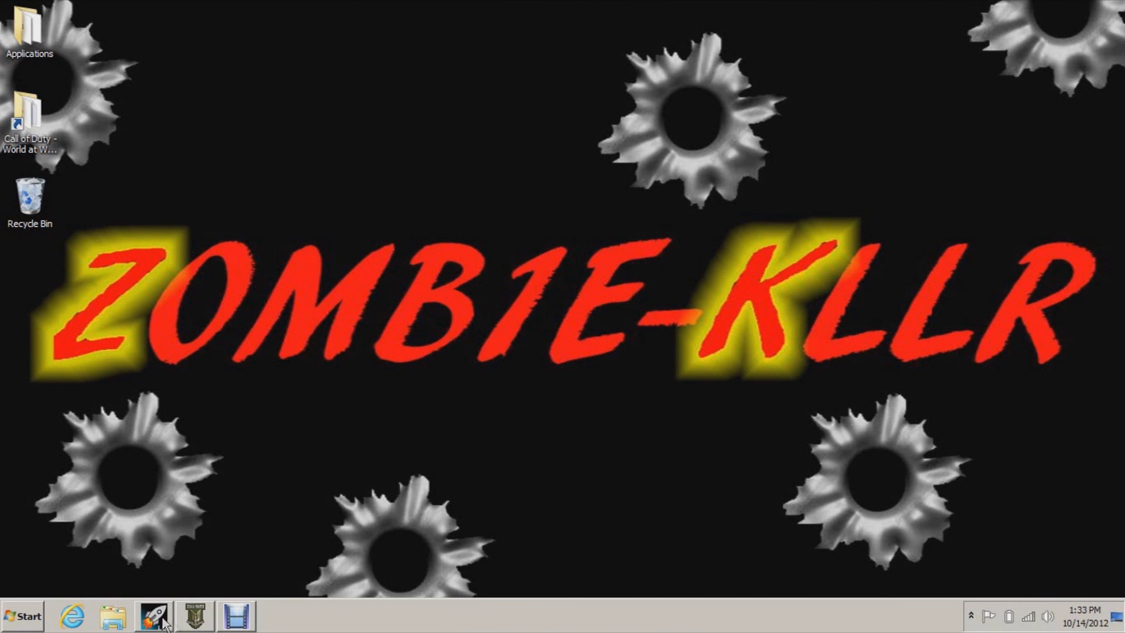
Switch to the Radiant map editor and look over the zombie room in the nazi_zombie_Youtube map
left_click(189, 622)
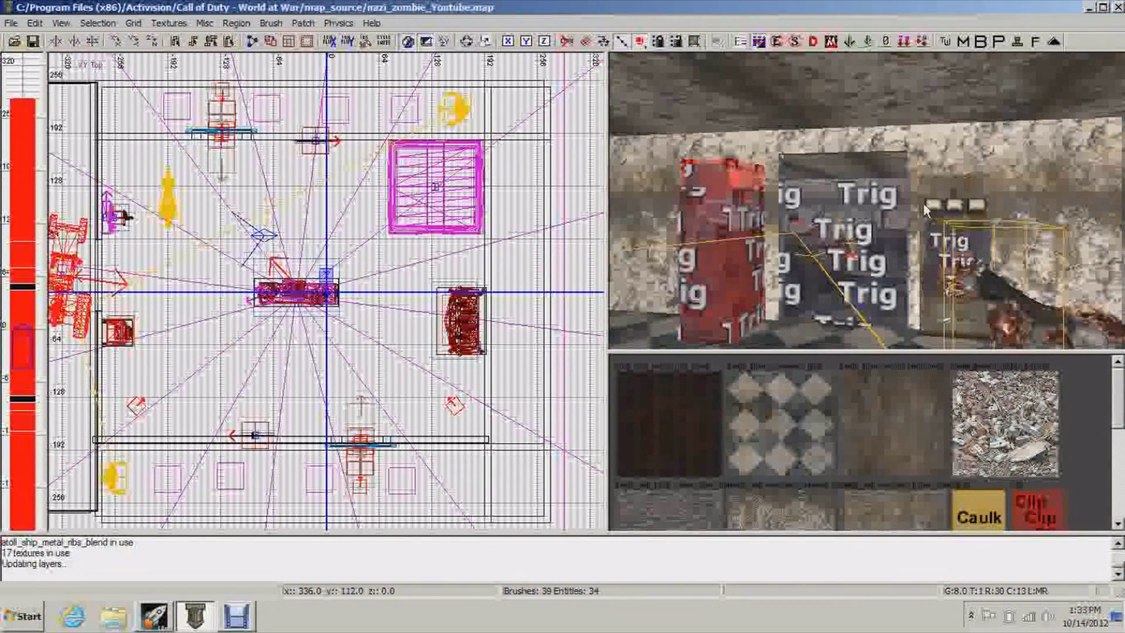
right_click_drag(944, 197, 867, 202)
right_click_drag(996, 199, 811, 184)
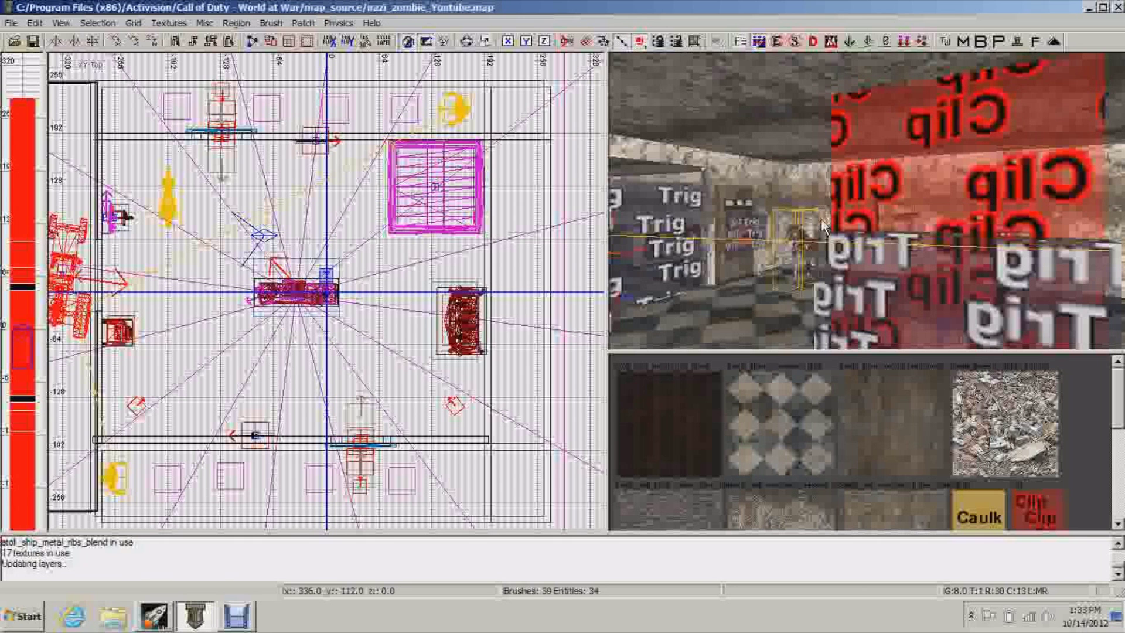
scroll(315, 226, "down", 1)
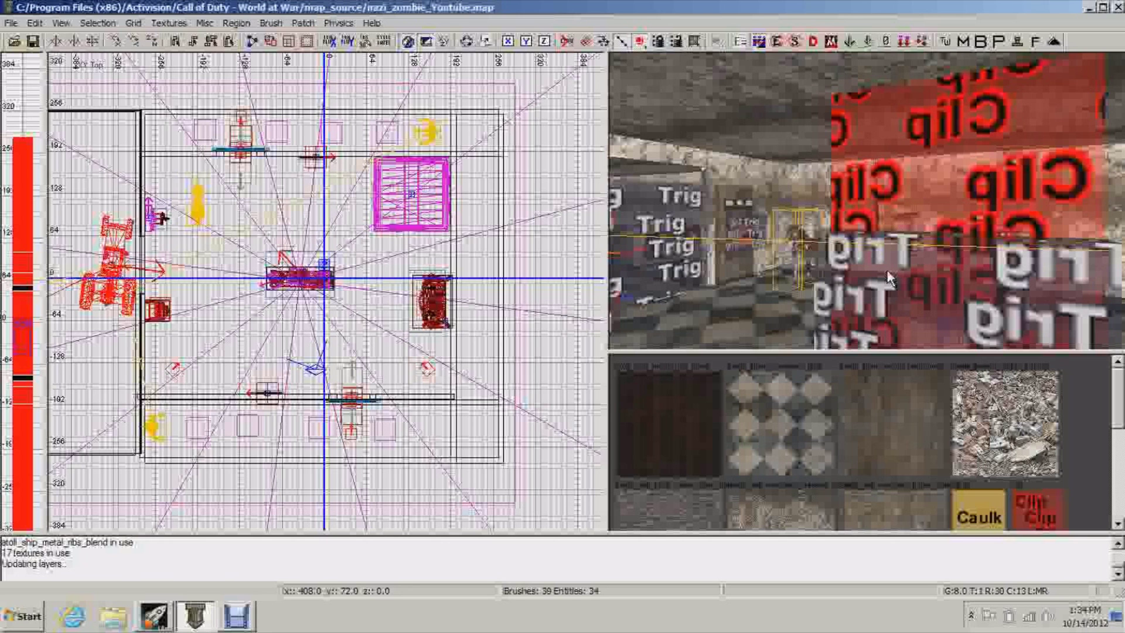
Copy a pathnode from outside the south window and place the copy inside the room's southeast corner area
right_click_drag(887, 269, 873, 304)
right_click_drag(871, 266, 833, 279)
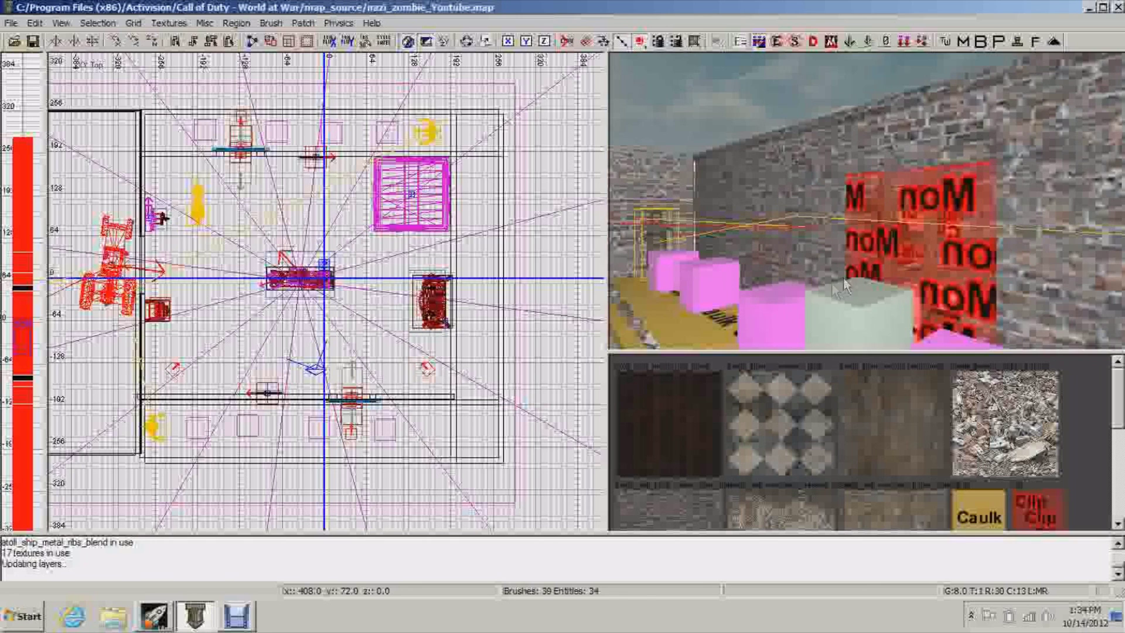
left_click(784, 294, "shift")
scroll(345, 259, "down", 1)
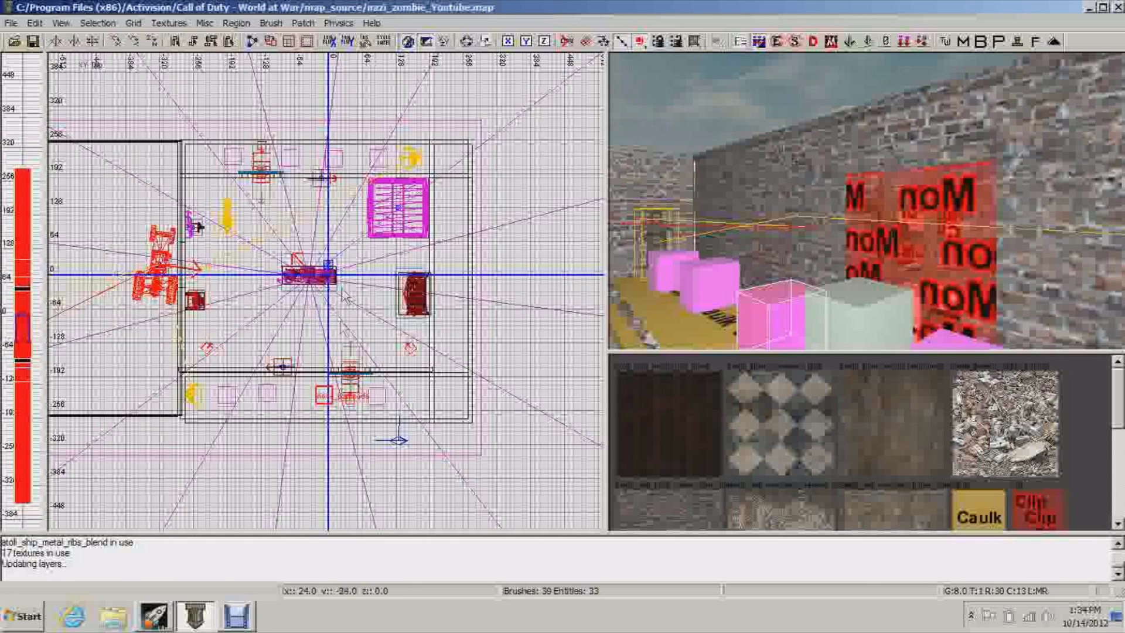
right_click_drag(378, 323, 392, 352)
key("ctrl+v")
left_click_drag(340, 426, 407, 376)
right_click_drag(902, 266, 844, 282)
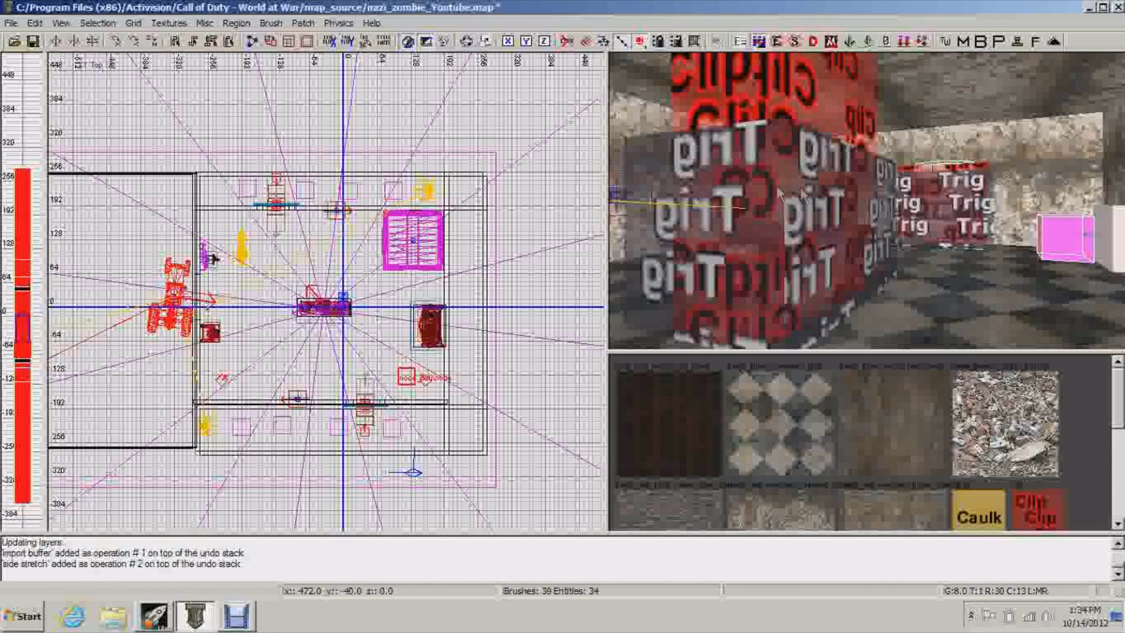
Inspect the copied pathnode from several angles to check its position on the room's floor
scroll(482, 362, "up", 3)
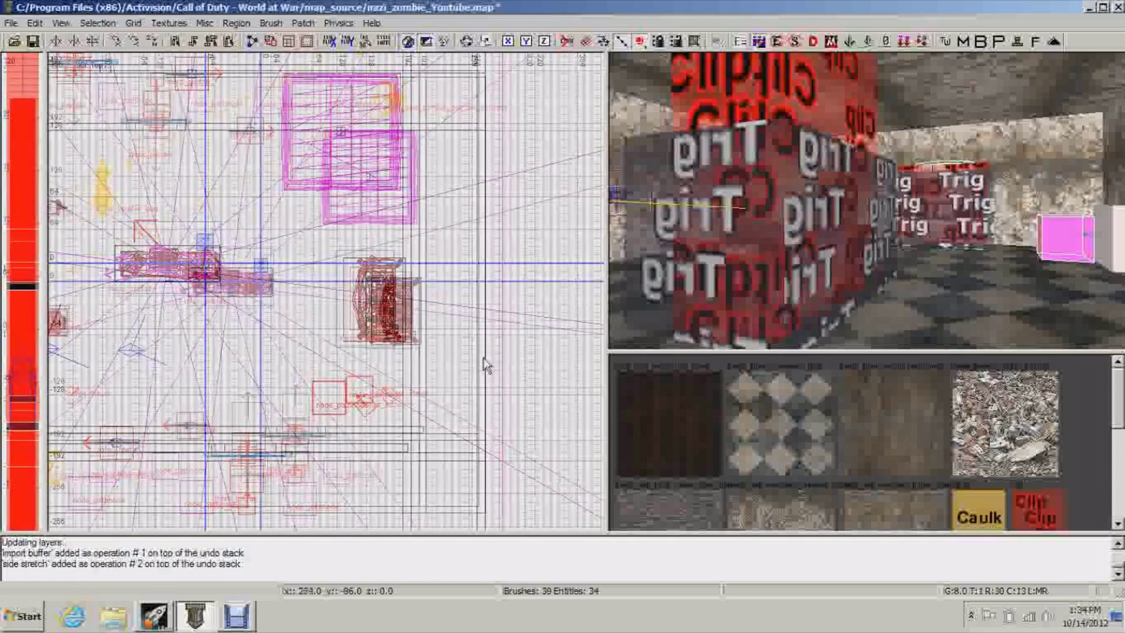
right_click_drag(715, 282, 855, 188)
right_click(840, 268)
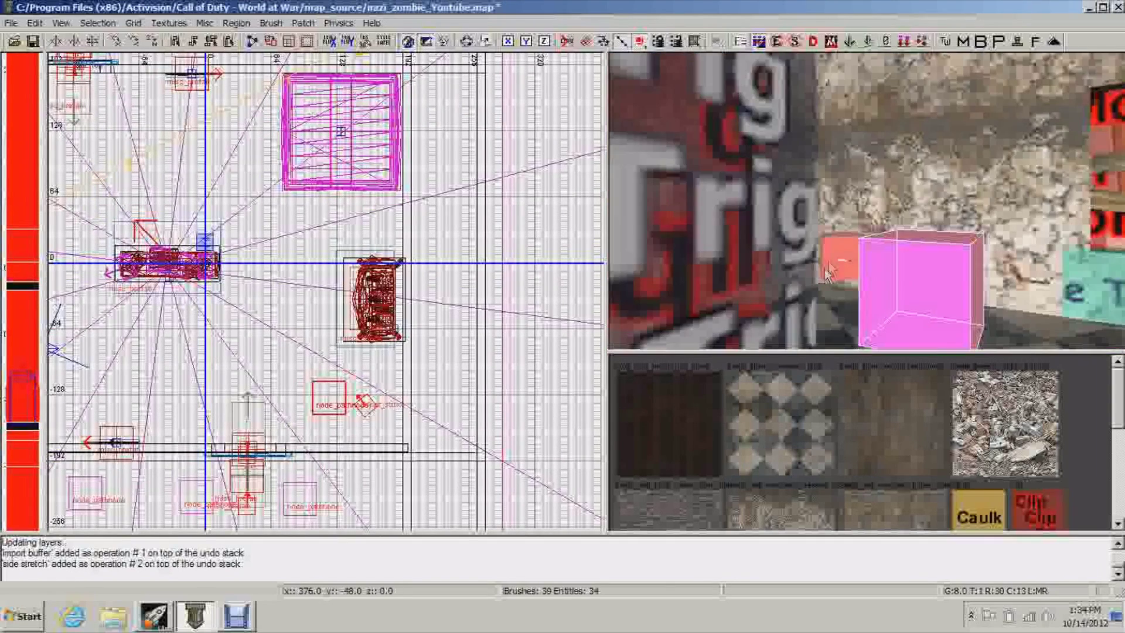
right_click_drag(900, 268, 925, 305)
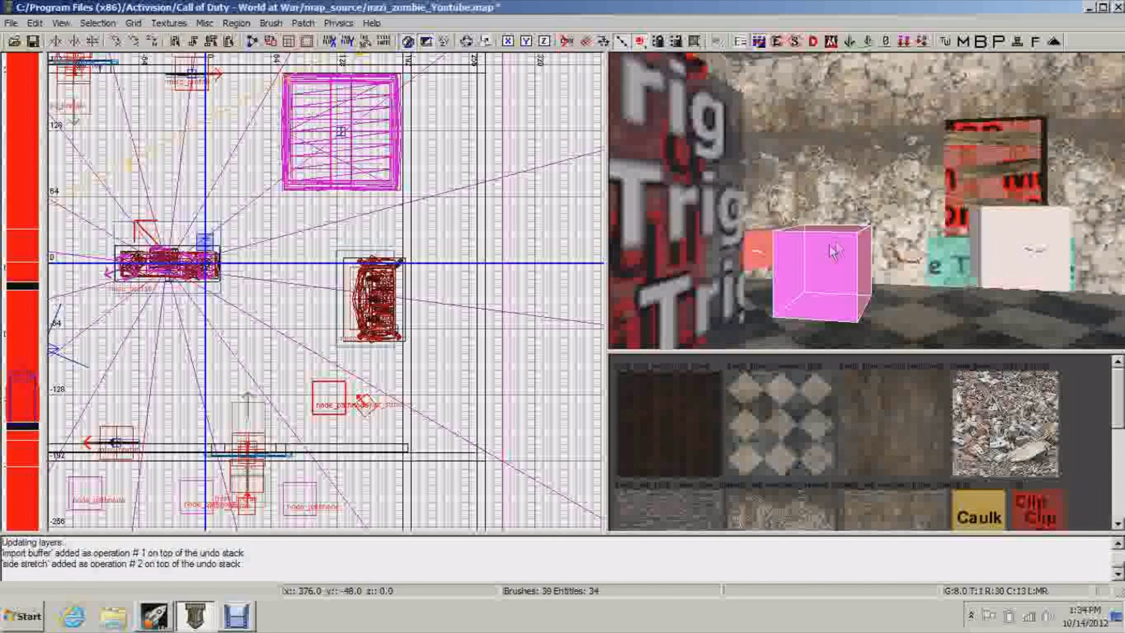
right_click(780, 252)
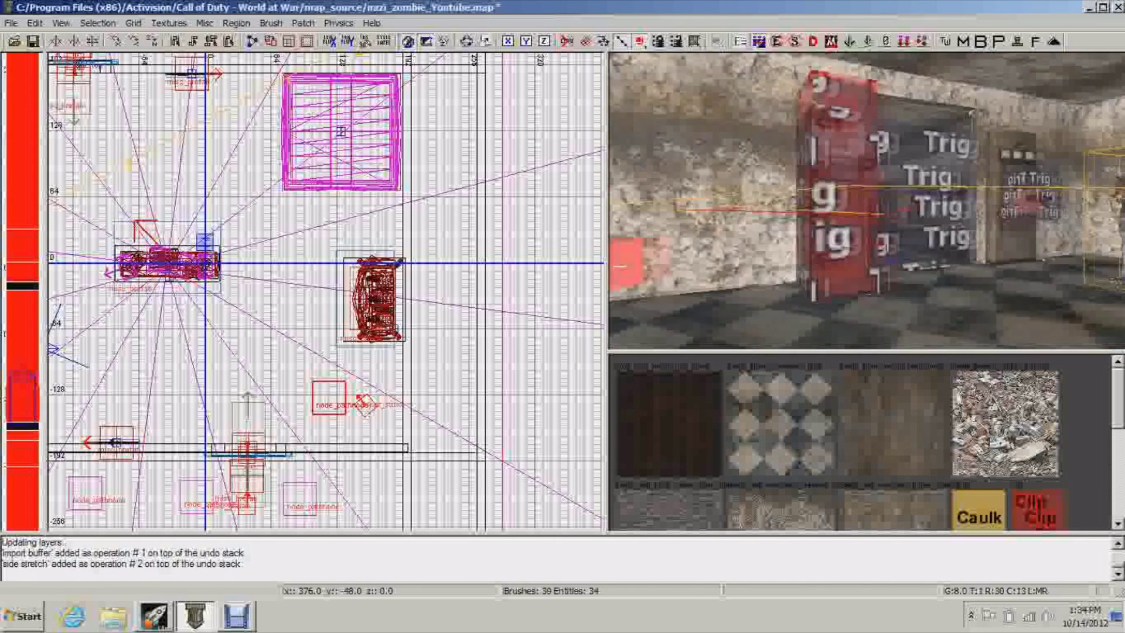
right_click_drag(1111, 78, 910, 272)
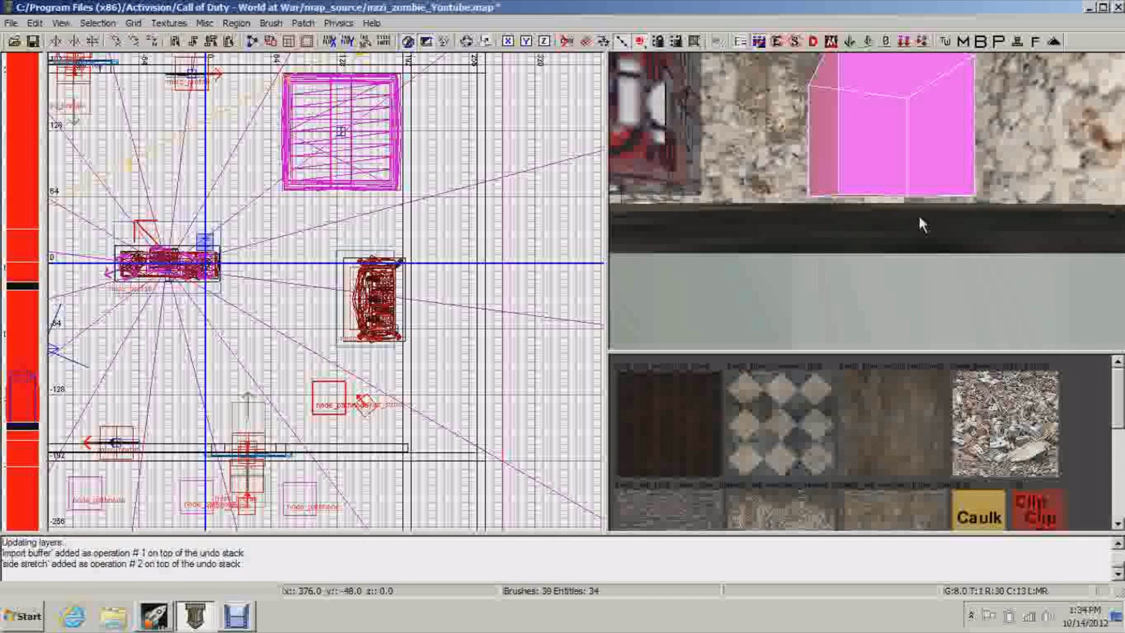
right_click_drag(918, 217, 855, 215)
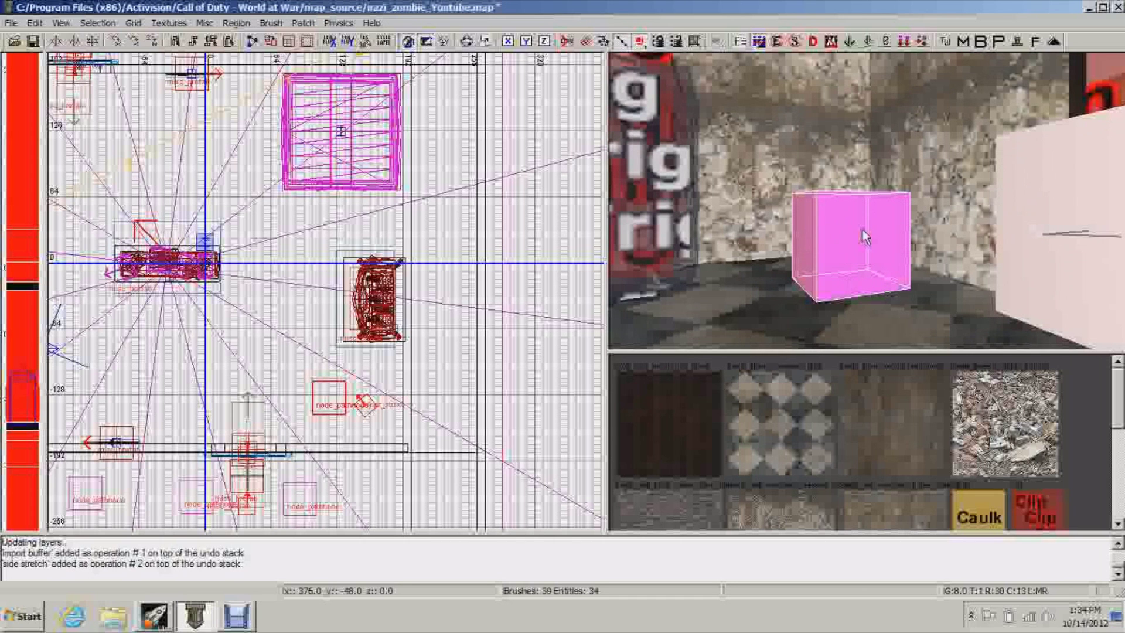
right_click(857, 233)
right_click(870, 226)
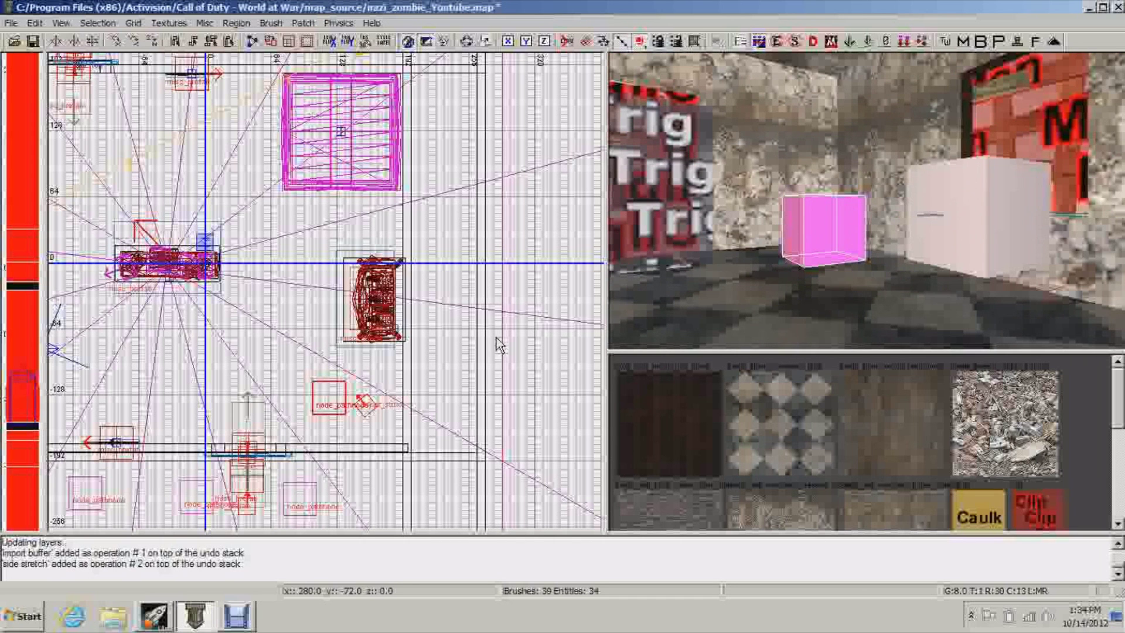
right_click_drag(879, 219, 870, 243)
Paste two more pathnodes in the room's east part, one of them at X 104, Y 53
right_click_drag(461, 289, 536, 340)
scroll(459, 293, "down", 1)
right_click_drag(454, 310, 526, 315)
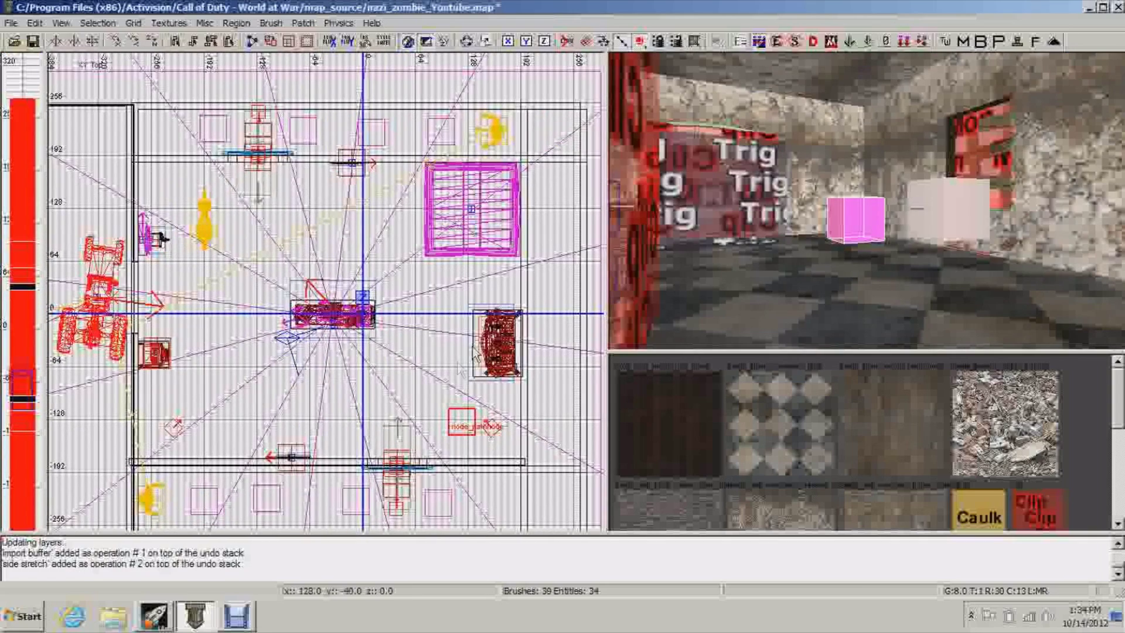
key("ctrl+v")
left_click_drag(475, 425, 465, 266)
key("space")
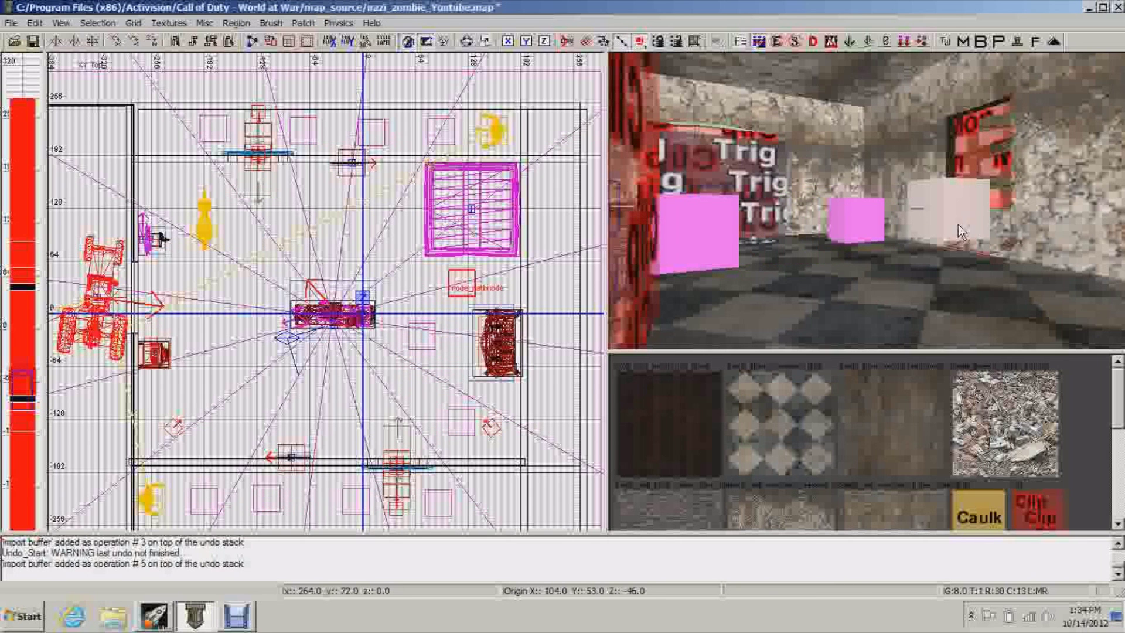
Duplicate the pathnode repeatedly, spreading copies across the room's north half and down its west side
right_click_drag(957, 224, 888, 243)
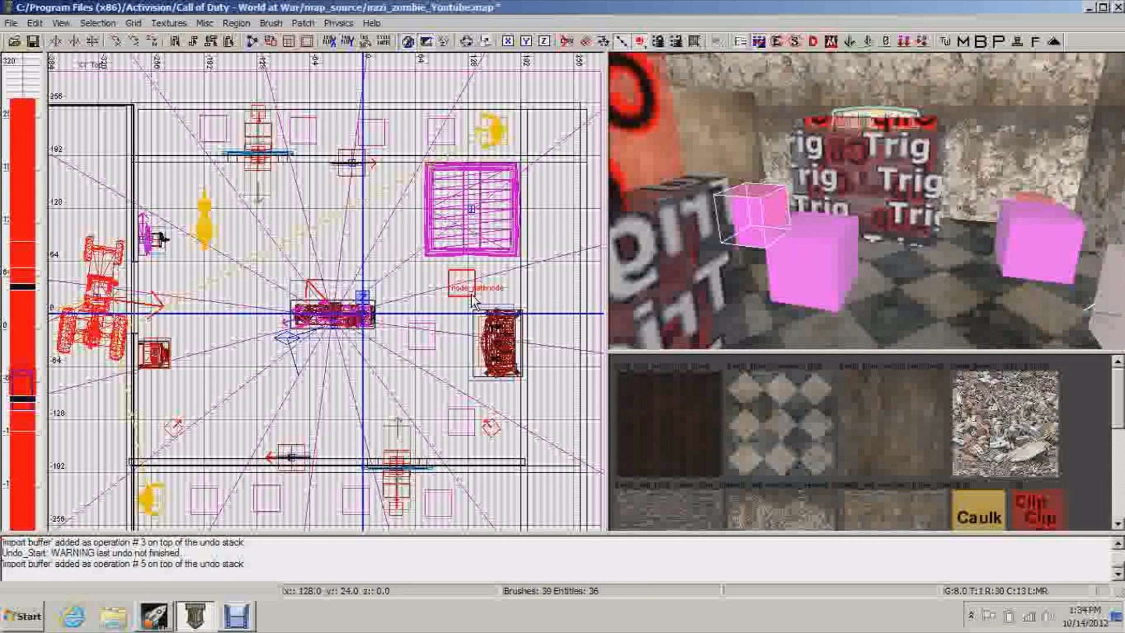
key("space")
mouse_move(469, 292)
left_mouse_down()
mouse_move(400, 270)
mouse_move(365, 201)
mouse_move(298, 206)
mouse_move(220, 245)
mouse_move(143, 143)
mouse_move(172, 251)
mouse_move(139, 261)
mouse_move(160, 286)
mouse_move(167, 339)
left_mouse_up()
key("space")
key("space")
key("space")
key("space")
key("space")
key("space")
key("space")
Place further pathnode copies through the south half of the room to finish its coverage
mouse_move(166, 339)
left_mouse_down()
mouse_move(215, 317)
mouse_move(241, 351)
mouse_move(158, 381)
mouse_move(225, 372)
mouse_move(319, 326)
left_mouse_up()
key("space")
key("space")
key("Escape")
mouse_move(824, 290)
right_mouse_down()
mouse_move(843, 305)
mouse_move(803, 296)
mouse_move(931, 287)
mouse_move(867, 292)
mouse_move(943, 252)
mouse_move(941, 241)
right_mouse_up()
Paste another pathnode and move it into the doorway between the room and the west area, at X -296, Y 37
key("ctrl+v")
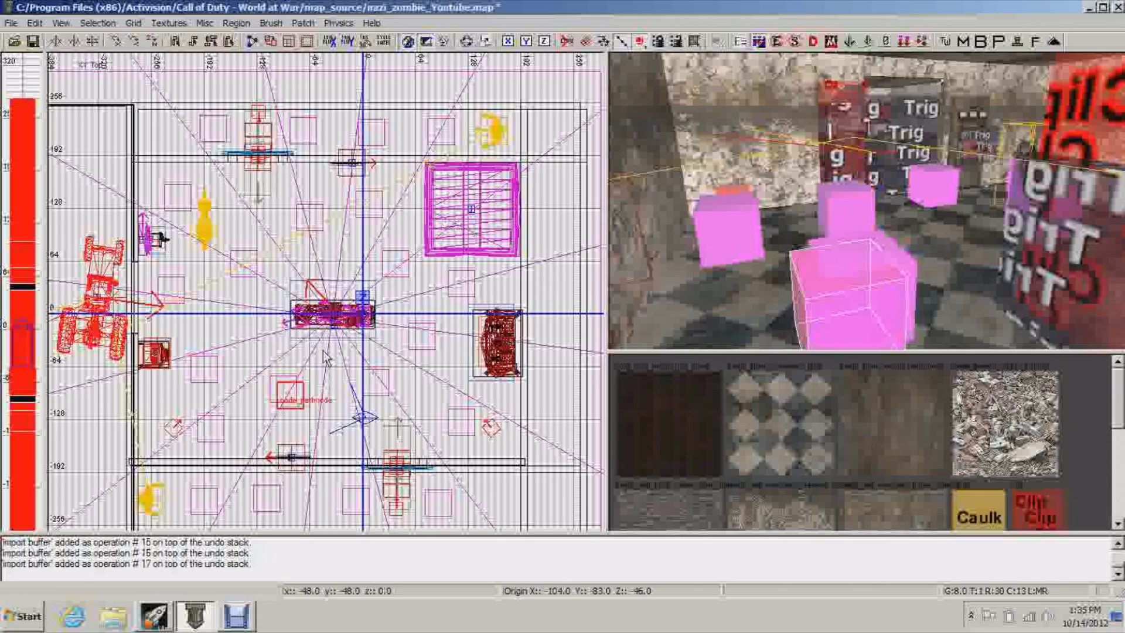
right_click_drag(323, 355, 345, 342)
scroll(335, 342, "down", 3)
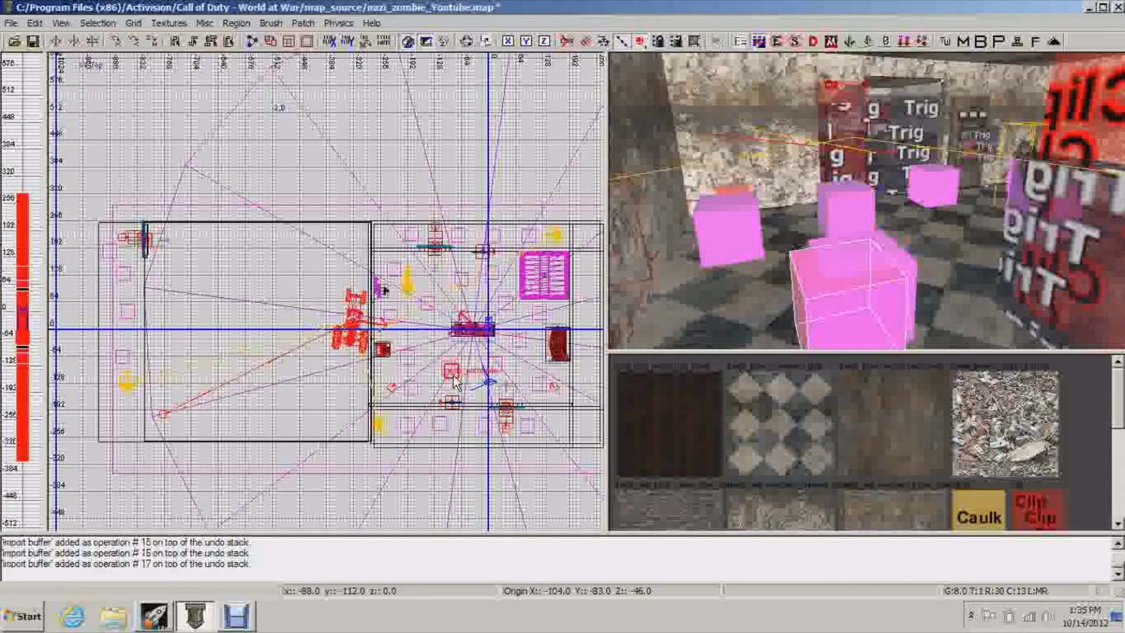
left_click_drag(456, 376, 374, 326)
right_click_drag(779, 258, 897, 158)
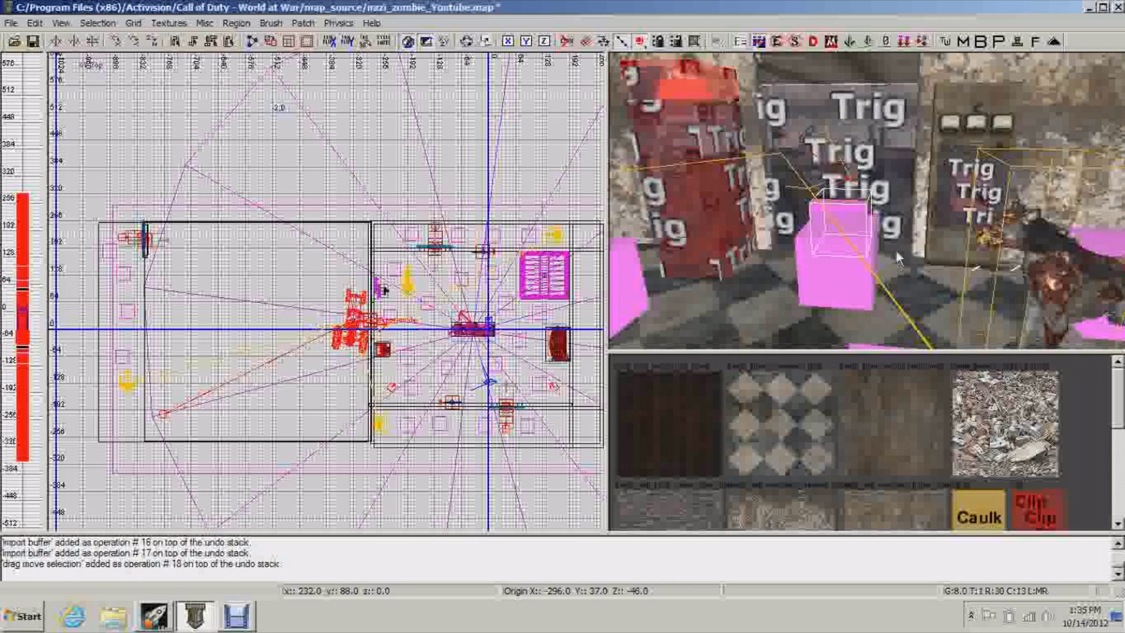
right_click_drag(897, 253, 827, 310)
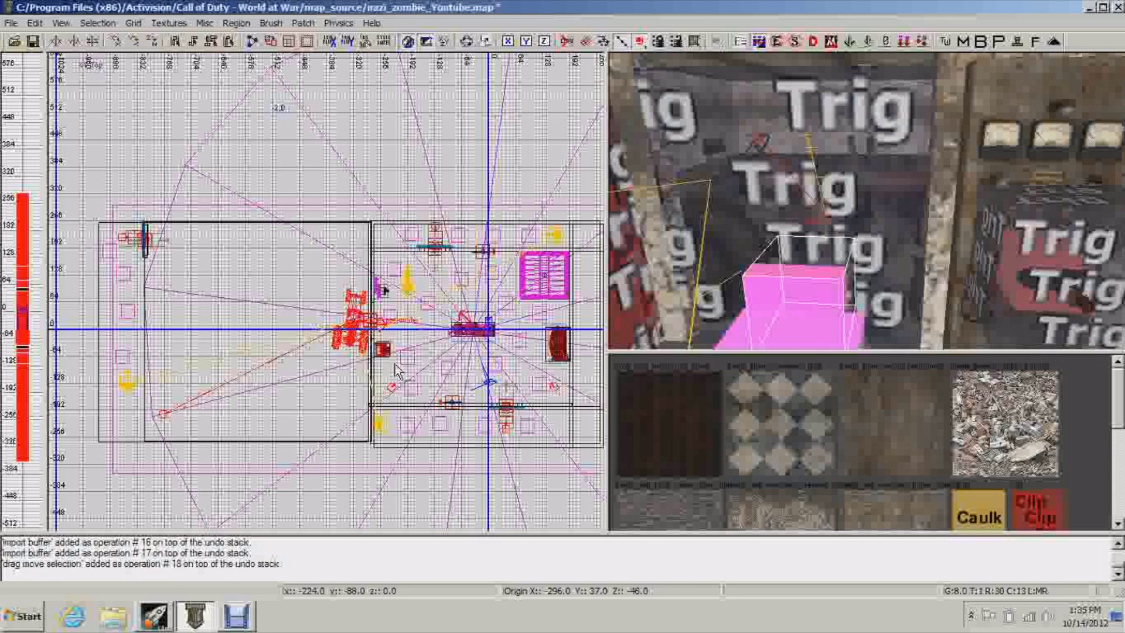
left_click(374, 321)
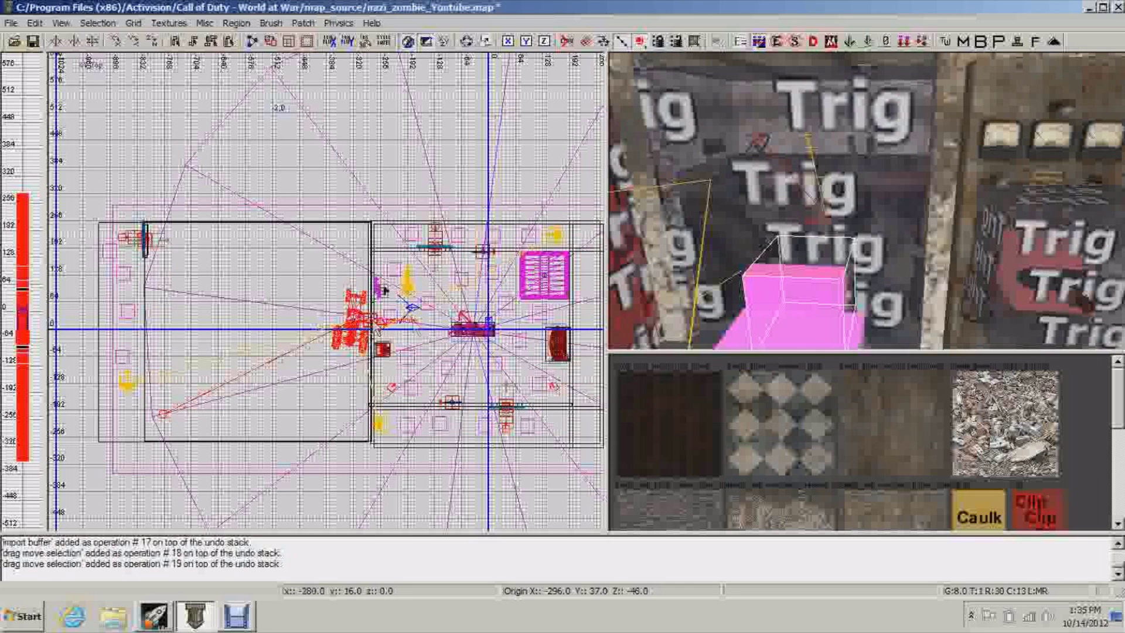
right_click_drag(695, 318, 733, 226)
right_click_drag(743, 117, 853, 259)
right_click_drag(611, 185, 864, 243)
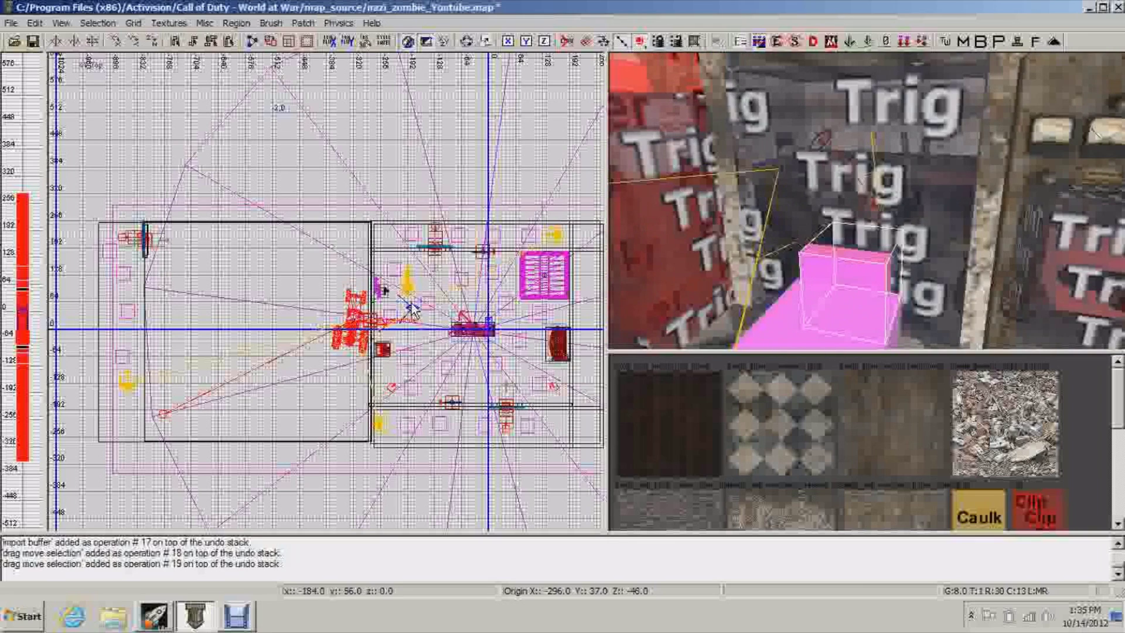
Spread pathnode copies from the doorway across the east half of the large west area
mouse_move(371, 323)
left_mouse_down()
mouse_move(374, 285)
mouse_move(353, 234)
mouse_move(329, 313)
left_mouse_up()
key("ctrl+v")
key("ctrl+v")
key("ctrl+v")
key("ctrl+v")
mouse_move(373, 323)
left_mouse_down()
mouse_move(328, 335)
mouse_move(321, 410)
mouse_move(279, 397)
mouse_move(260, 215)
mouse_move(255, 338)
left_mouse_up()
key("space")
key("space")
key("space")
key("space")
key("space")
key("space")
key("space")
key("space")
key("space")
Fill the remaining west half of the large area with pathnode copies and clear the selection
mouse_move(254, 338)
left_mouse_down()
mouse_move(252, 378)
mouse_move(225, 404)
mouse_move(203, 292)
left_mouse_up()
key("space")
key("space")
key("space")
key("space")
mouse_move(203, 291)
left_mouse_down()
mouse_move(215, 231)
mouse_move(156, 205)
mouse_move(148, 249)
left_mouse_up()
key("space")
key("space")
key("space")
mouse_move(148, 249)
left_mouse_down()
mouse_move(164, 314)
mouse_move(142, 355)
mouse_move(161, 380)
left_mouse_up()
key("space")
key("space")
key("Escape")
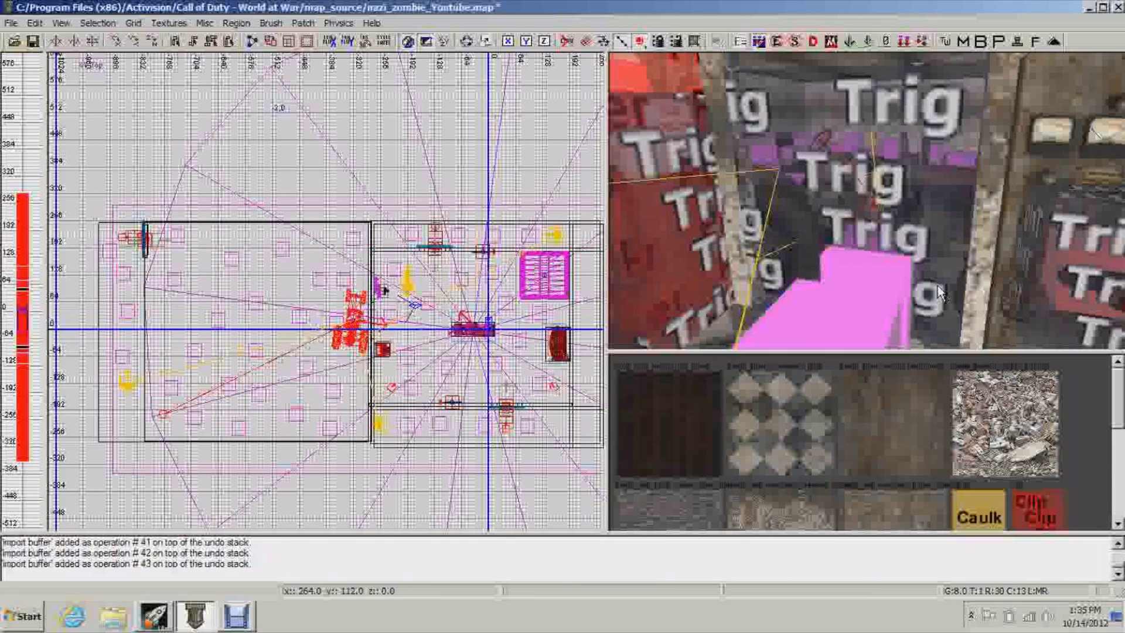
Create a reflection_probe entity in the open floor space of the main room
right_click_drag(936, 287, 703, 215)
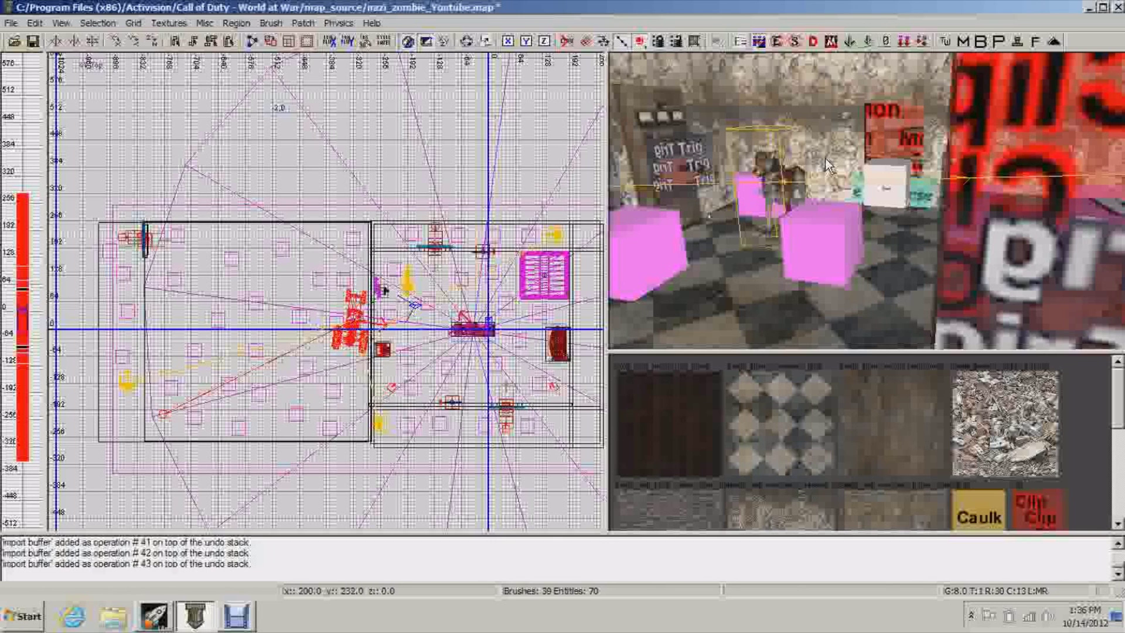
right_click_drag(808, 212, 846, 157)
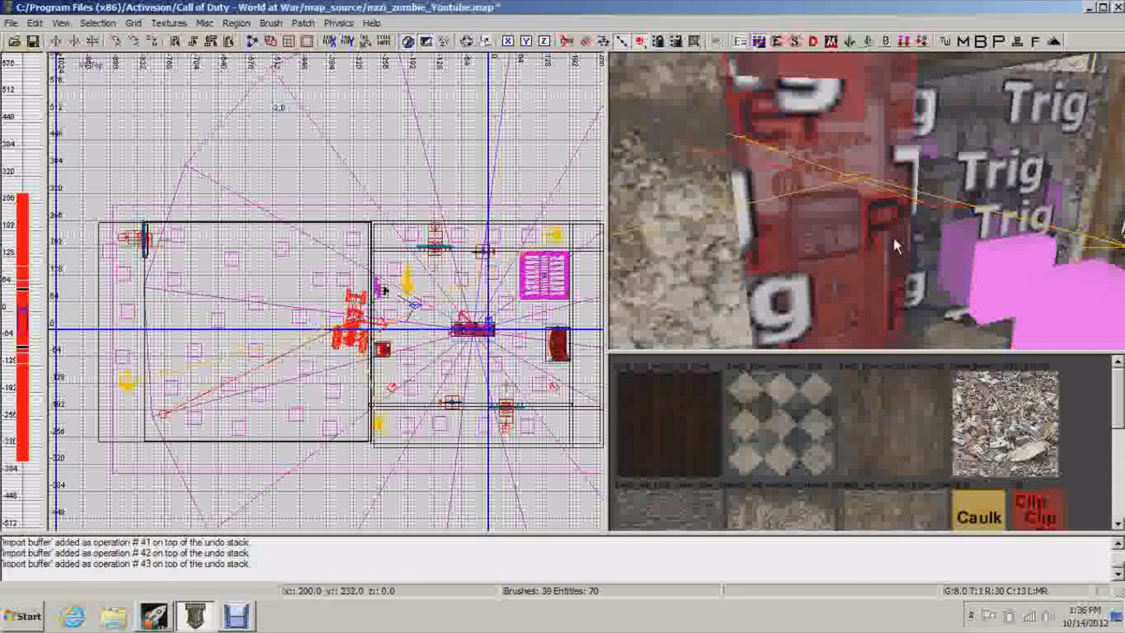
right_click_drag(889, 242, 938, 255)
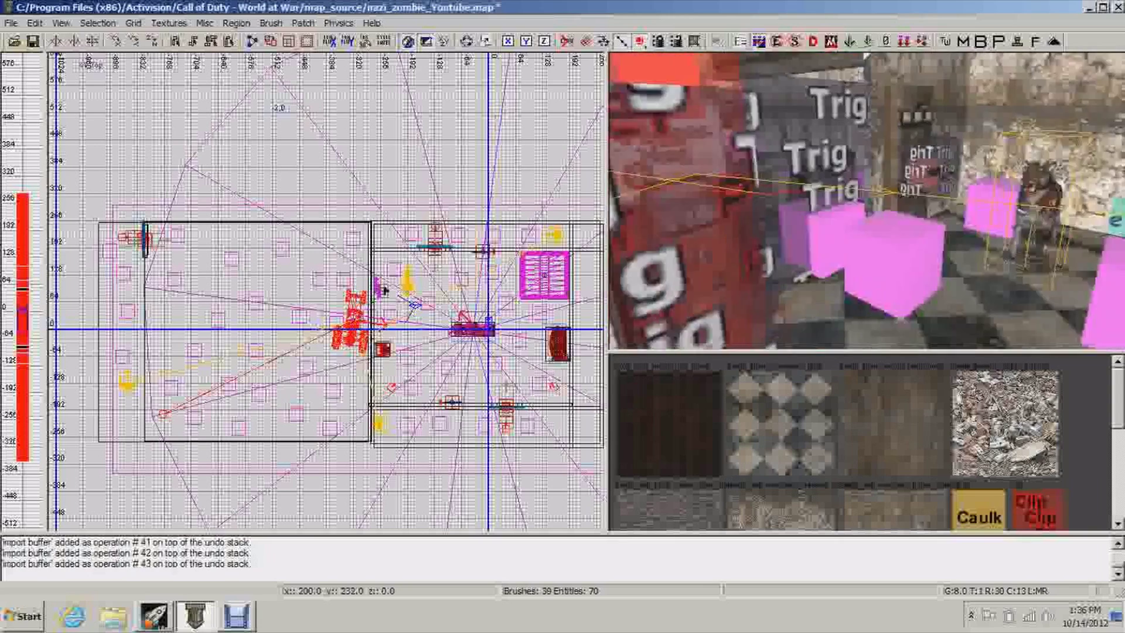
key("Left")
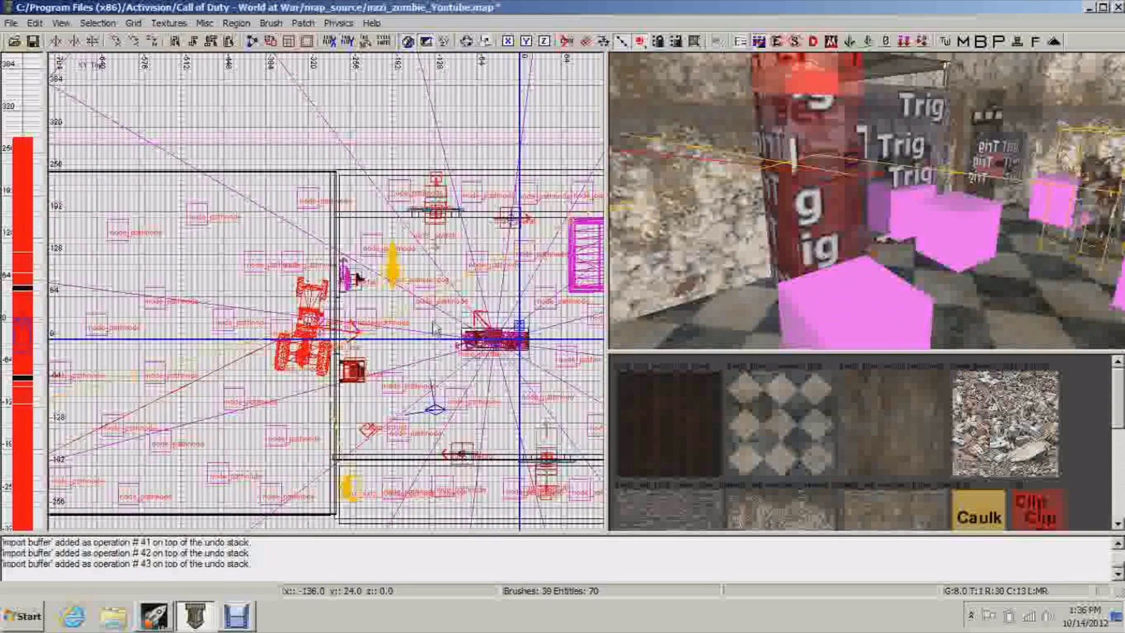
right_click(437, 325)
left_click(408, 284)
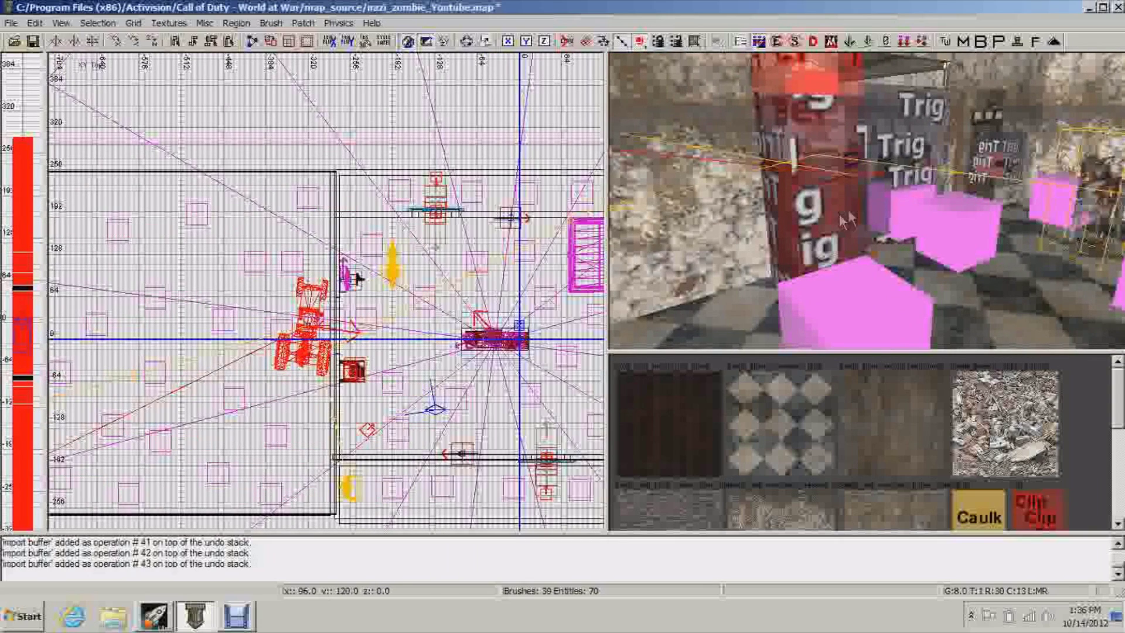
mouse_move(881, 198)
right_mouse_down()
mouse_move(973, 202)
mouse_move(887, 218)
right_mouse_up()
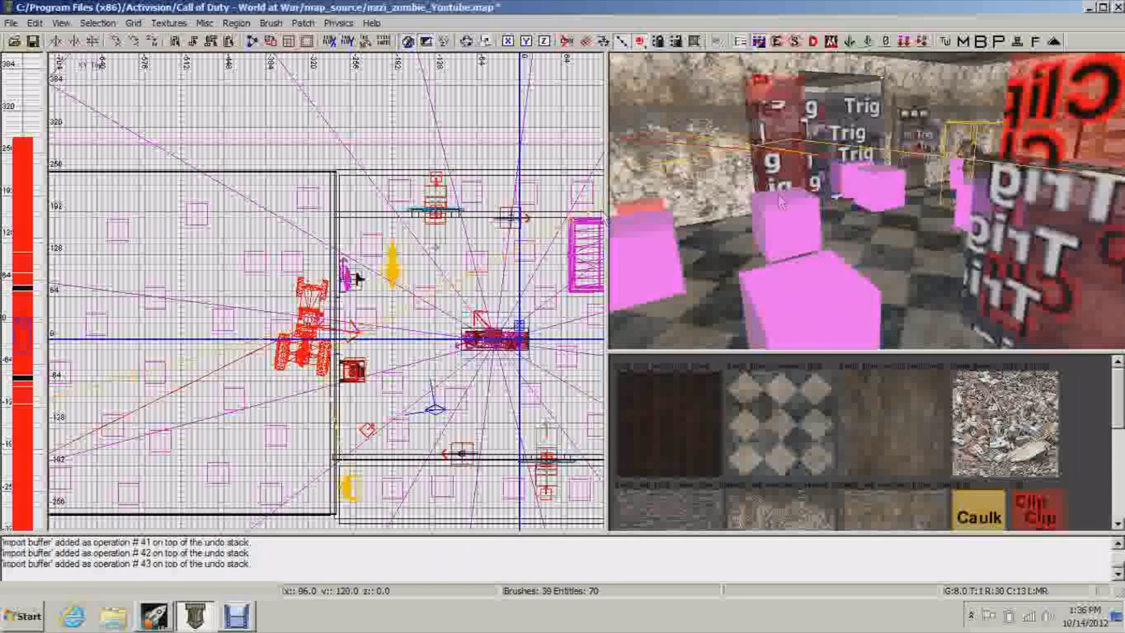
right_click(448, 318)
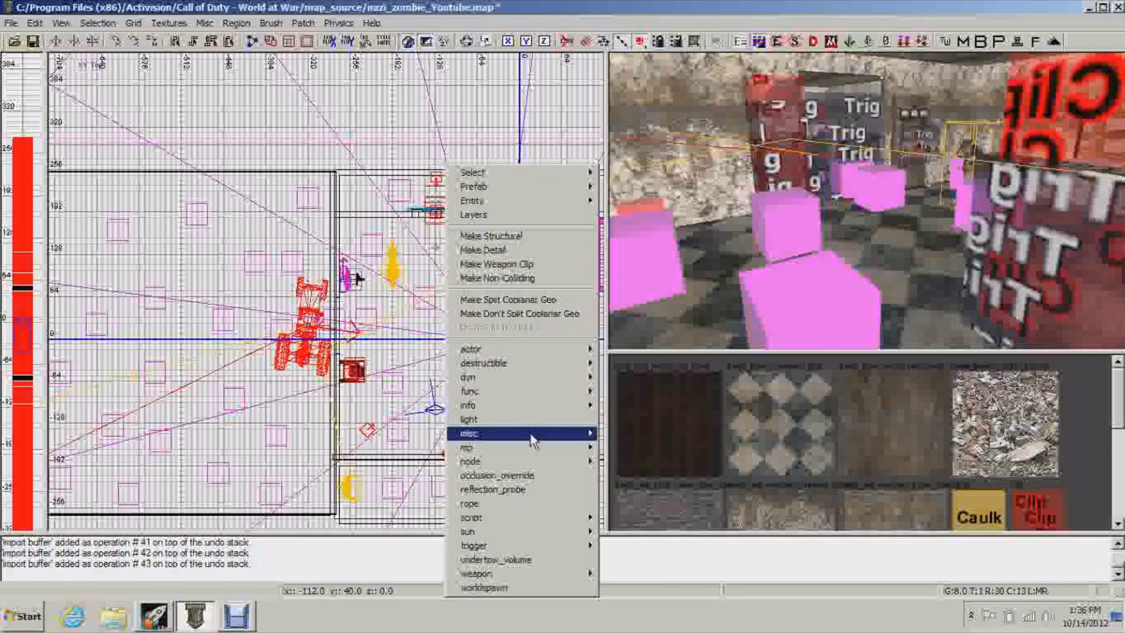
left_click(543, 489)
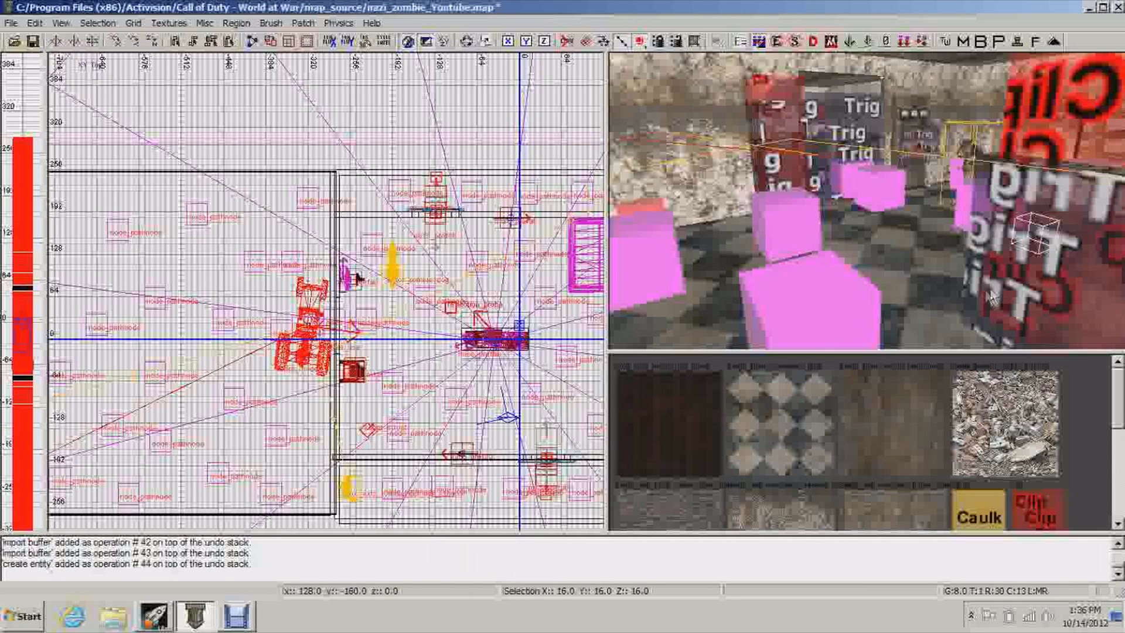
Raise the reflection probe above the floor to Z 8
right_click_drag(984, 290, 966, 274)
left_click_drag(931, 269, 935, 226)
right_click_drag(935, 226, 896, 216)
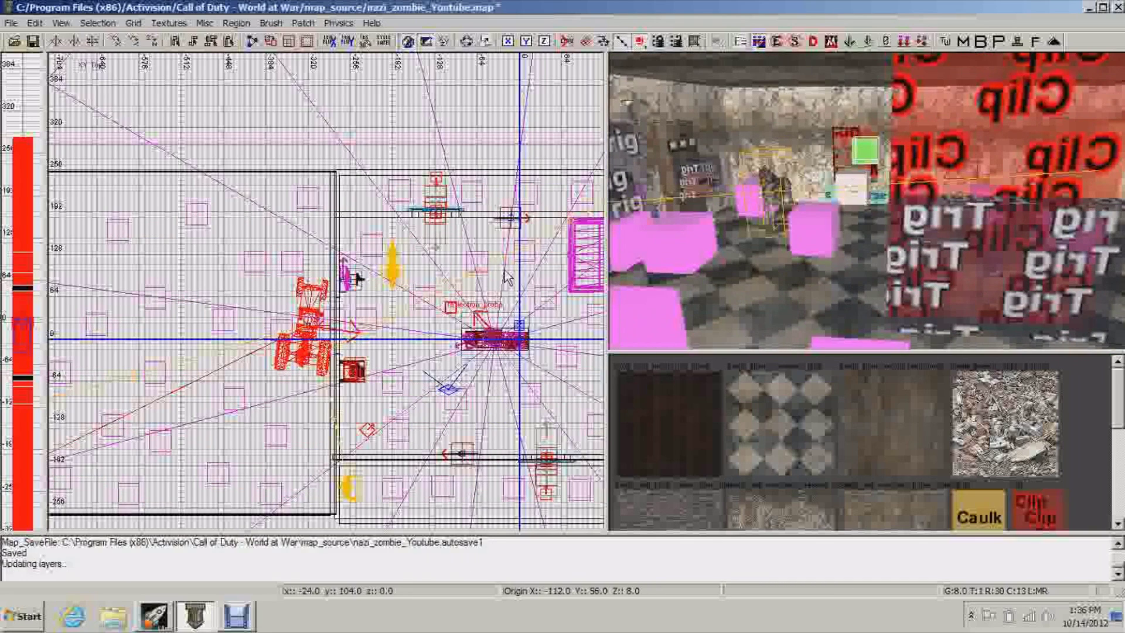
Move the reflection probe to X -40, Y -48, just south of the clip wall in the room's middle
scroll(469, 321, "down", 2)
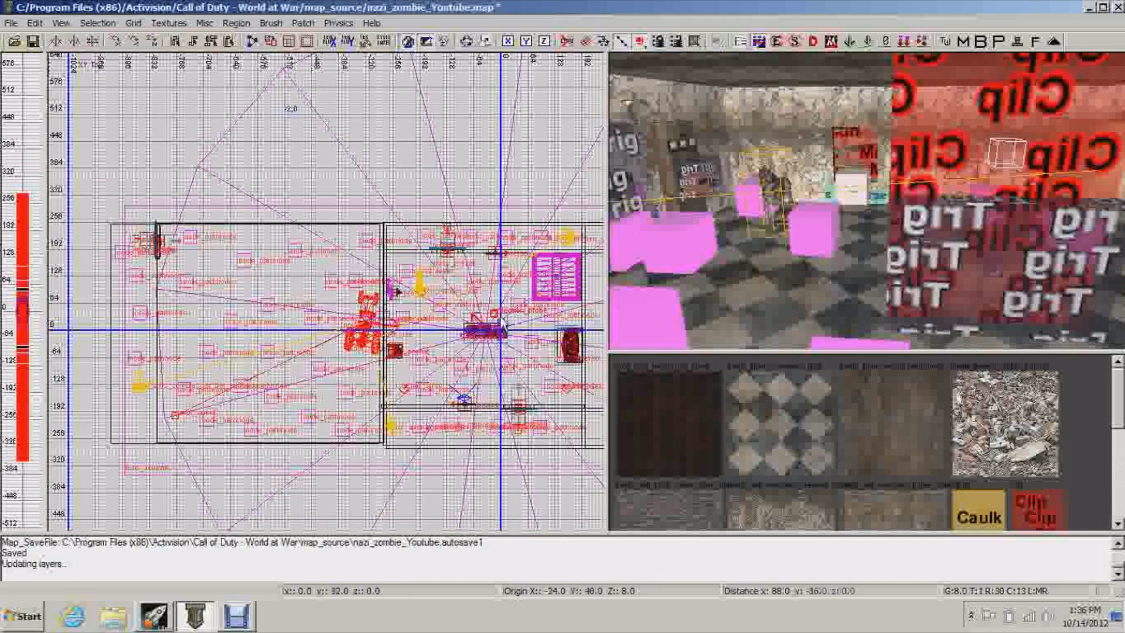
left_click_drag(467, 319, 493, 333)
right_click_drag(750, 263, 814, 257)
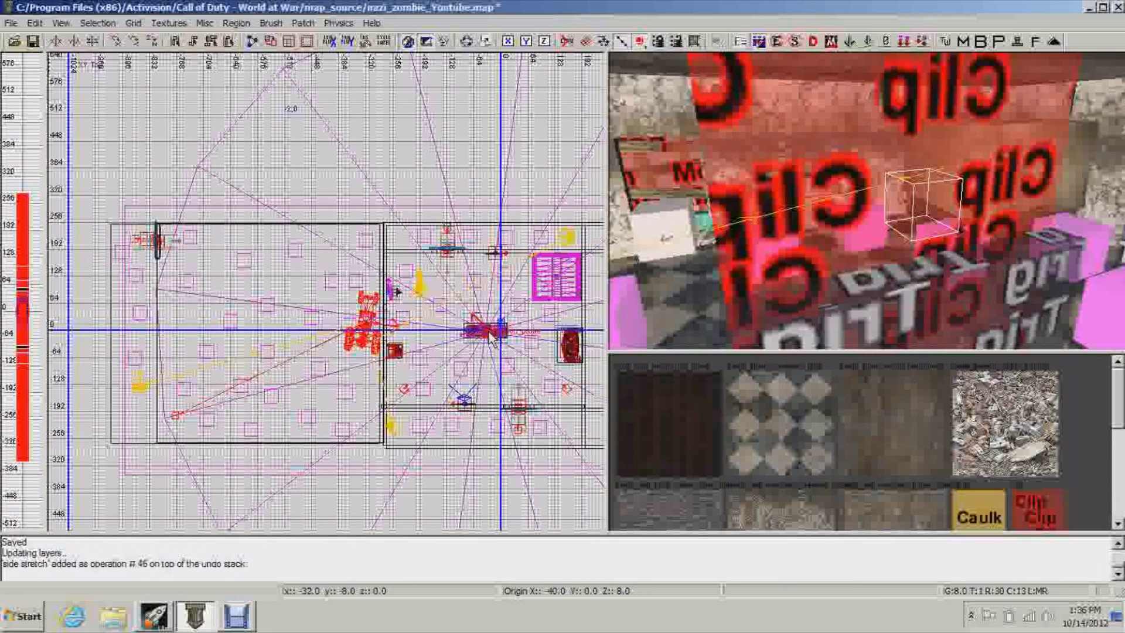
left_click_drag(487, 331, 487, 351)
right_click_drag(732, 275, 796, 269)
right_click_drag(663, 252, 663, 310)
right_click_drag(937, 164, 1002, 159)
right_click_drag(867, 199, 832, 202)
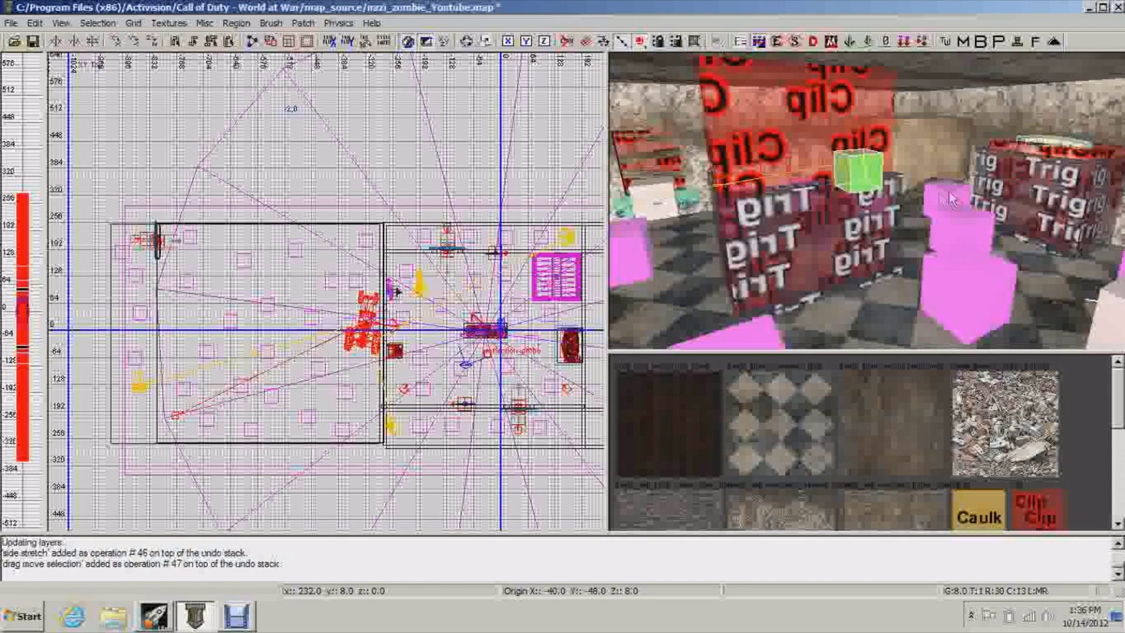
Place a copy of the reflection probe in the middle of the large west area and clear the selection
key("ctrl+v")
left_click_drag(487, 353, 261, 332)
right_click_drag(791, 234, 820, 170)
right_click_drag(908, 240, 899, 216)
key("Escape")
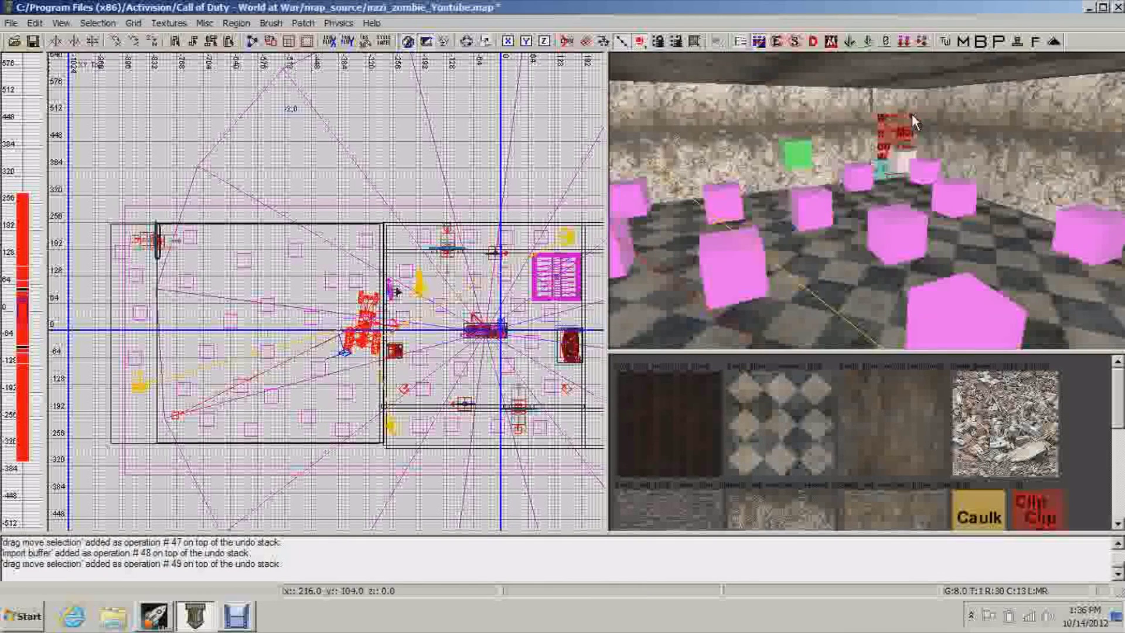
Create a light entity in the main room, north-west of the clip wall, and position it at X -128, Y 56, Z 16
right_click_drag(911, 114, 691, 262)
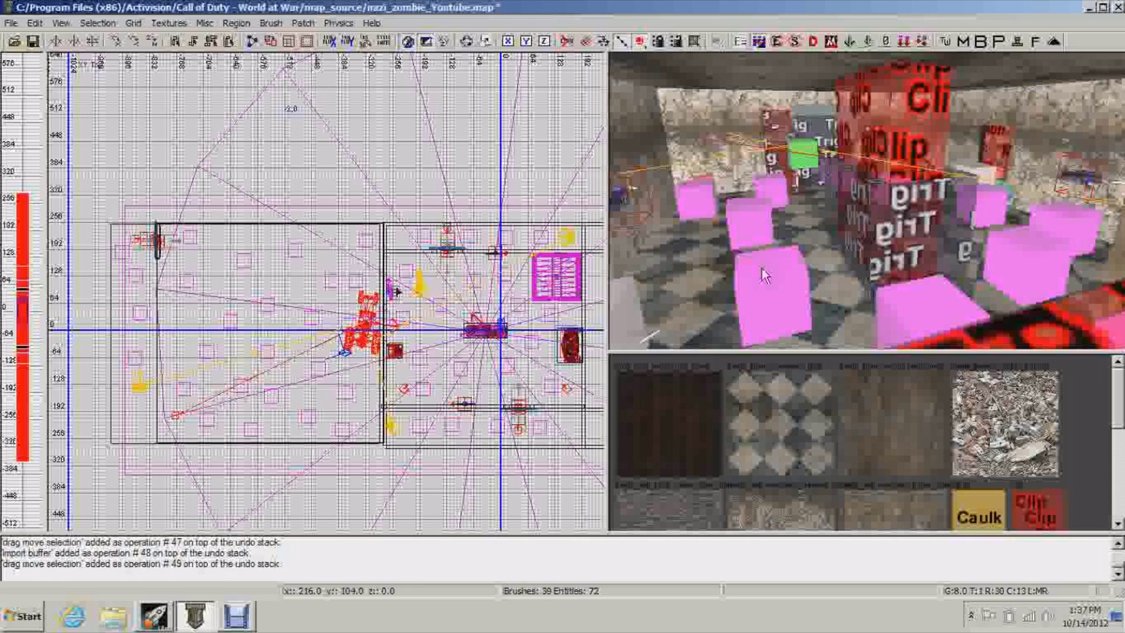
mouse_move(883, 244)
right_mouse_down()
mouse_move(870, 188)
mouse_move(898, 258)
right_mouse_up()
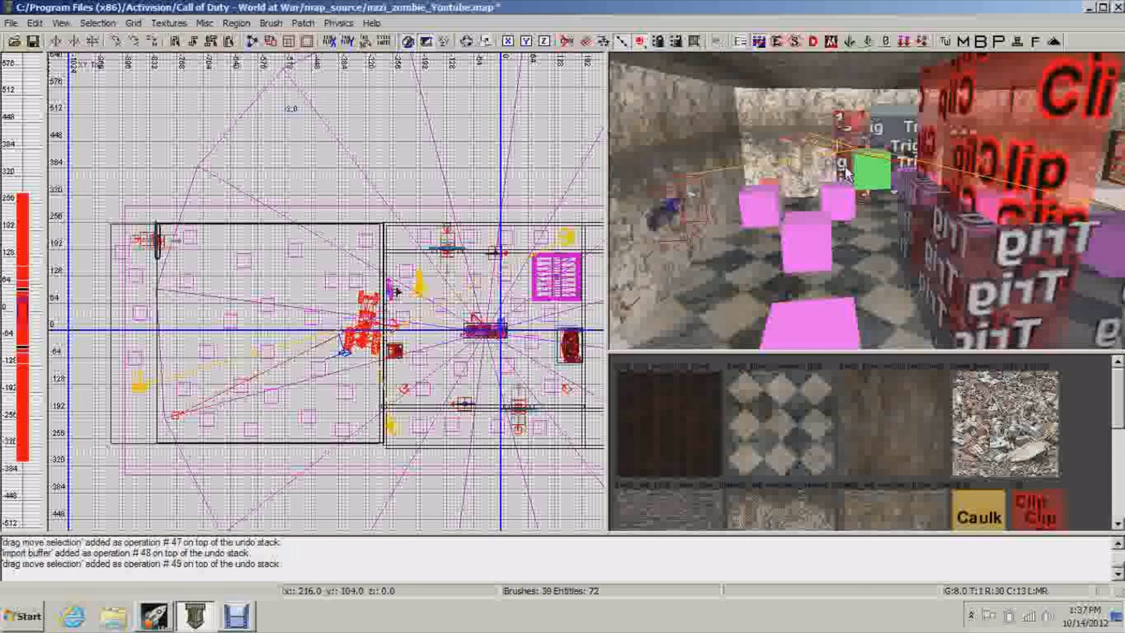
right_click(444, 307)
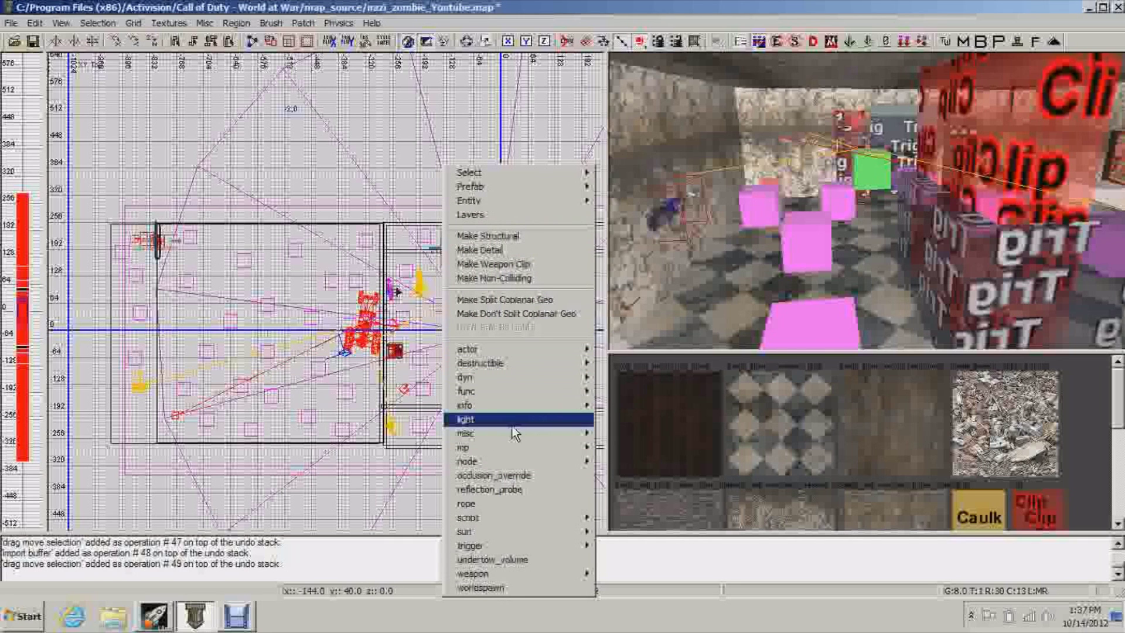
left_click(466, 421)
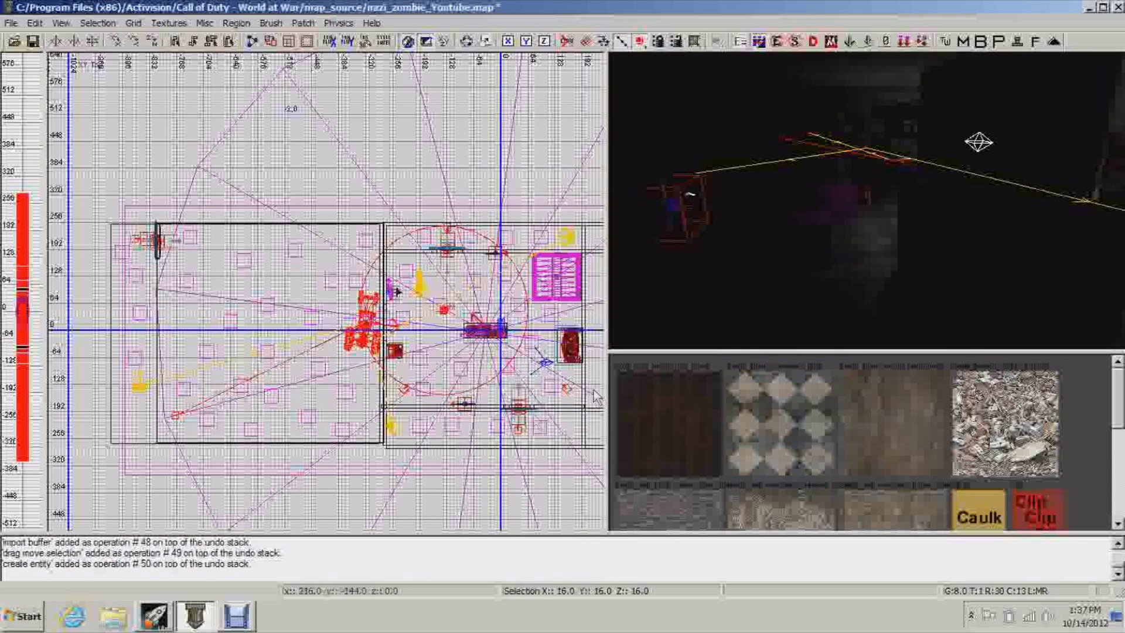
right_click_drag(964, 227, 870, 191)
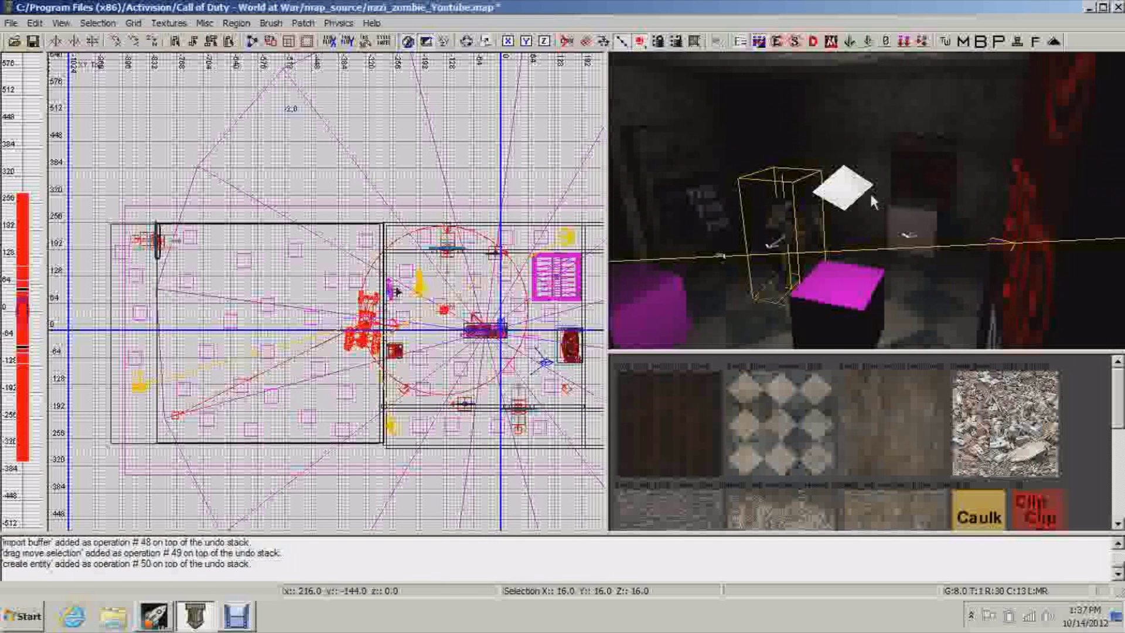
left_click_drag(859, 199, 878, 191)
right_click_drag(879, 191, 891, 157)
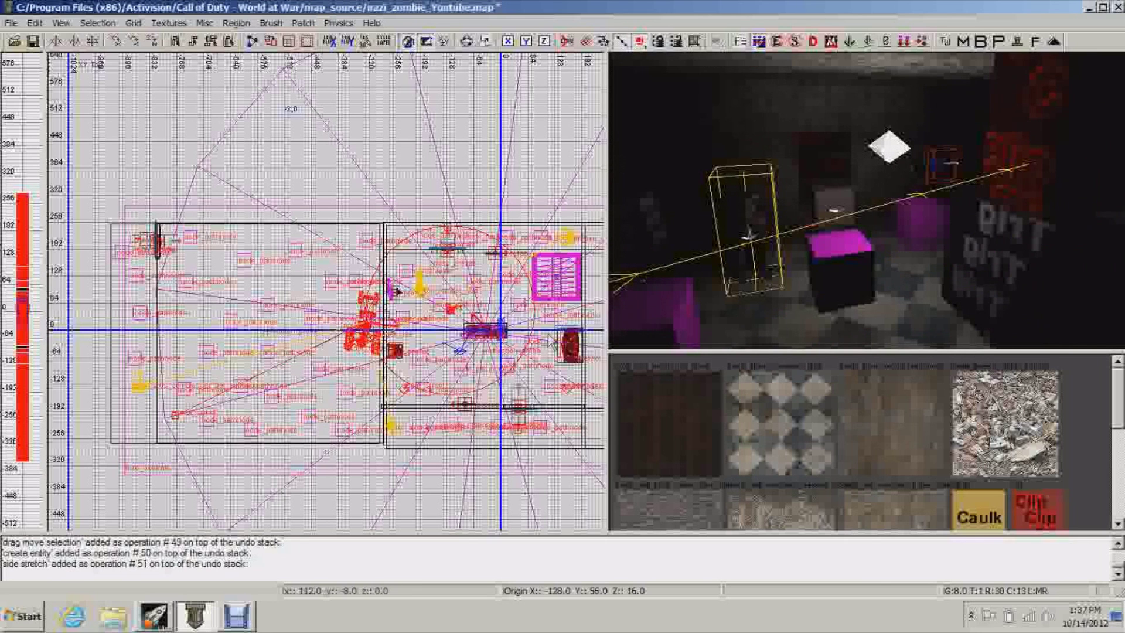
Set the new light's radius to 400 in its entity properties
key("n")
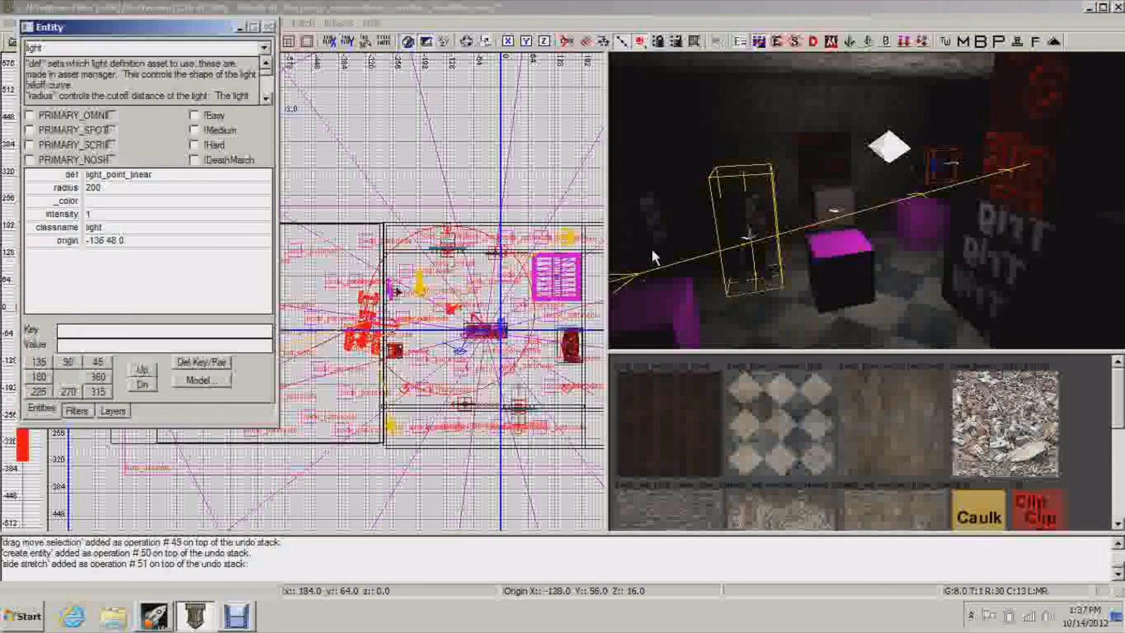
mouse_move(652, 250)
right_mouse_down()
mouse_move(655, 287)
mouse_move(638, 233)
right_mouse_up()
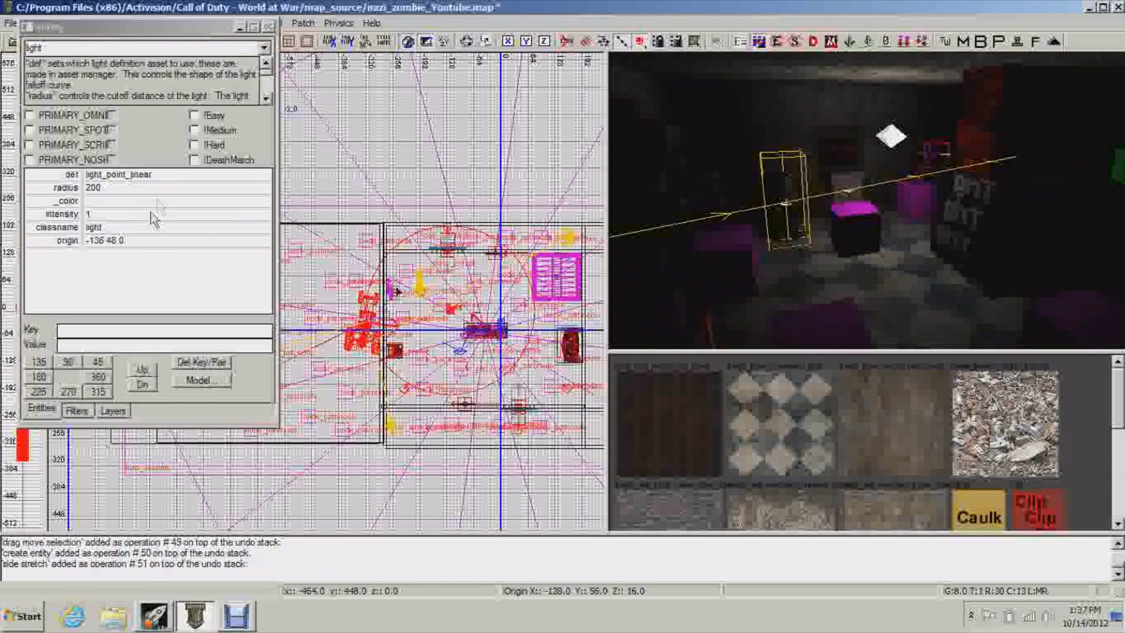
right_click_drag(859, 186, 861, 211)
right_click_drag(632, 174, 801, 174)
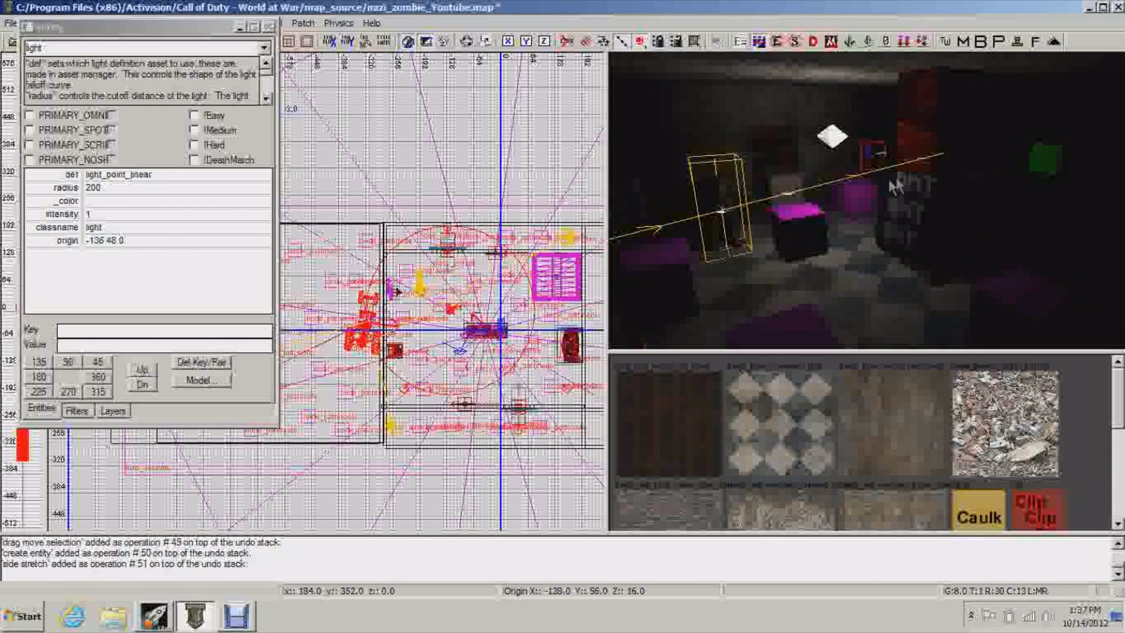
right_click_drag(924, 162, 864, 181)
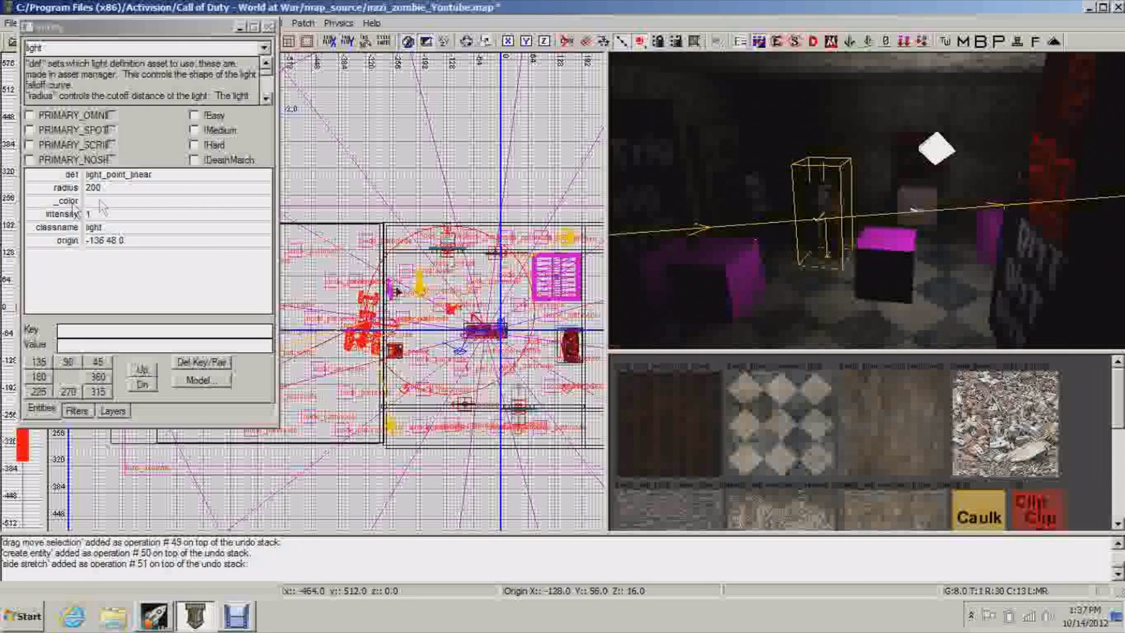
left_click(113, 190)
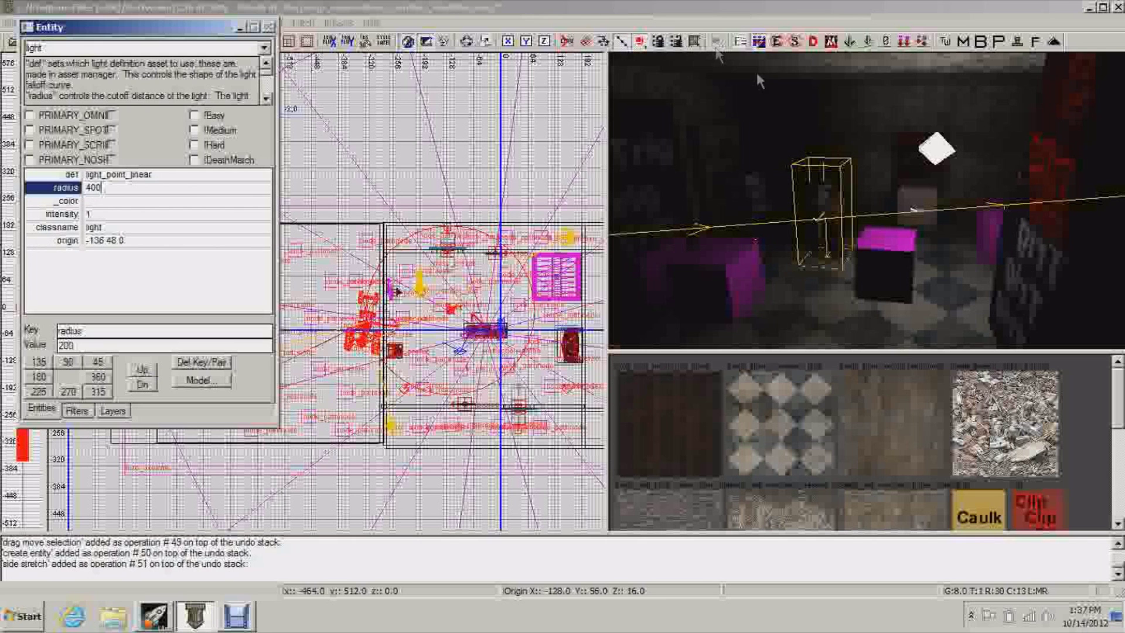
mouse_move(772, 177)
right_mouse_down()
mouse_move(821, 181)
mouse_move(785, 164)
right_mouse_up()
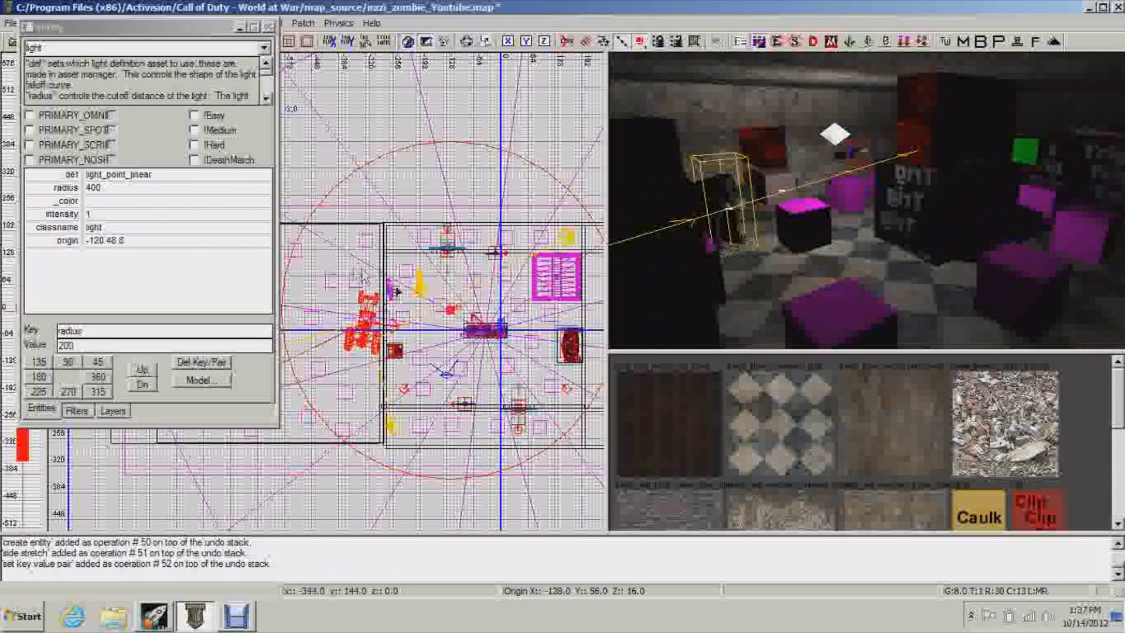
Move the light to X -40, Y 8, over the clip wall in the centre of the main room
left_click_drag(453, 313, 491, 334)
right_click_drag(931, 190, 891, 141)
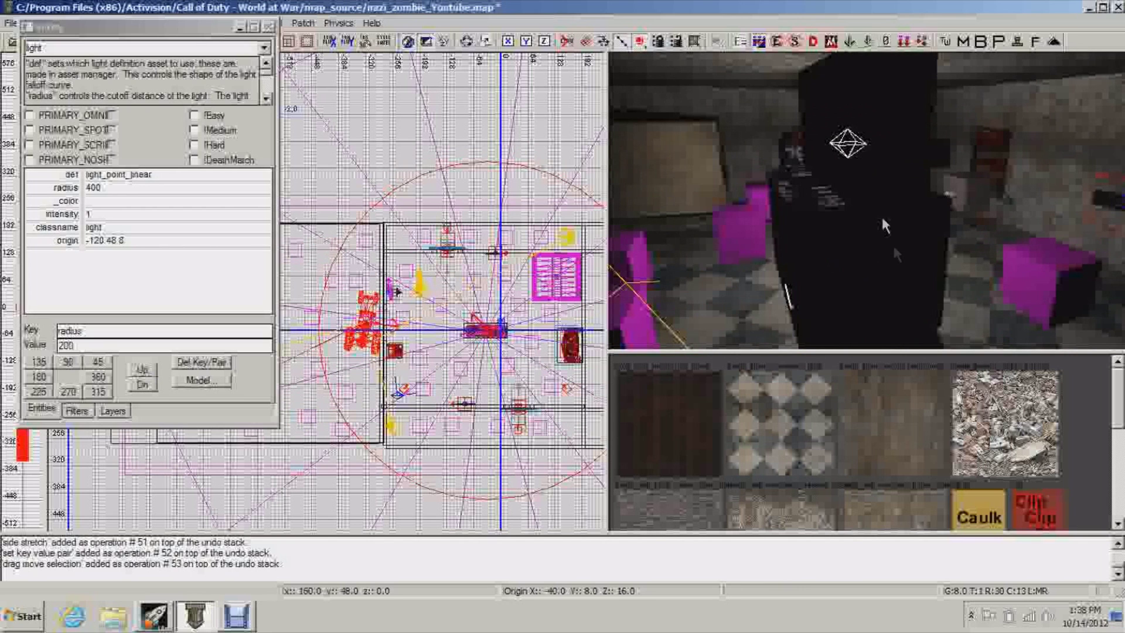
right_click_drag(821, 160, 913, 184)
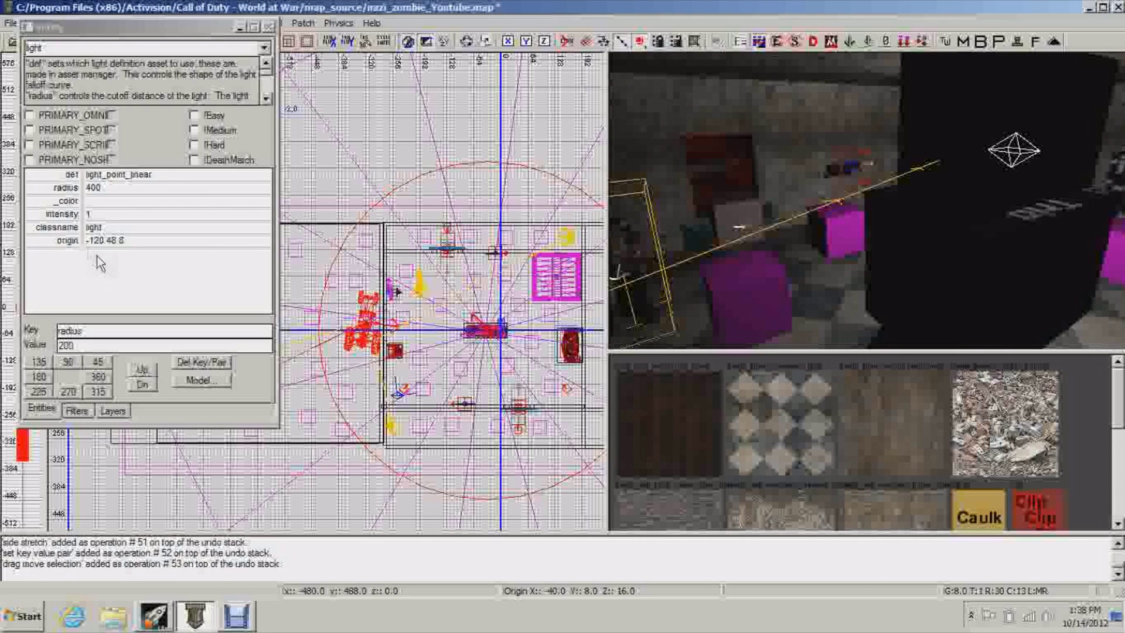
Set the light's intensity to 2, examine the lighting from several sides, and put the entity properties away
left_click(100, 218)
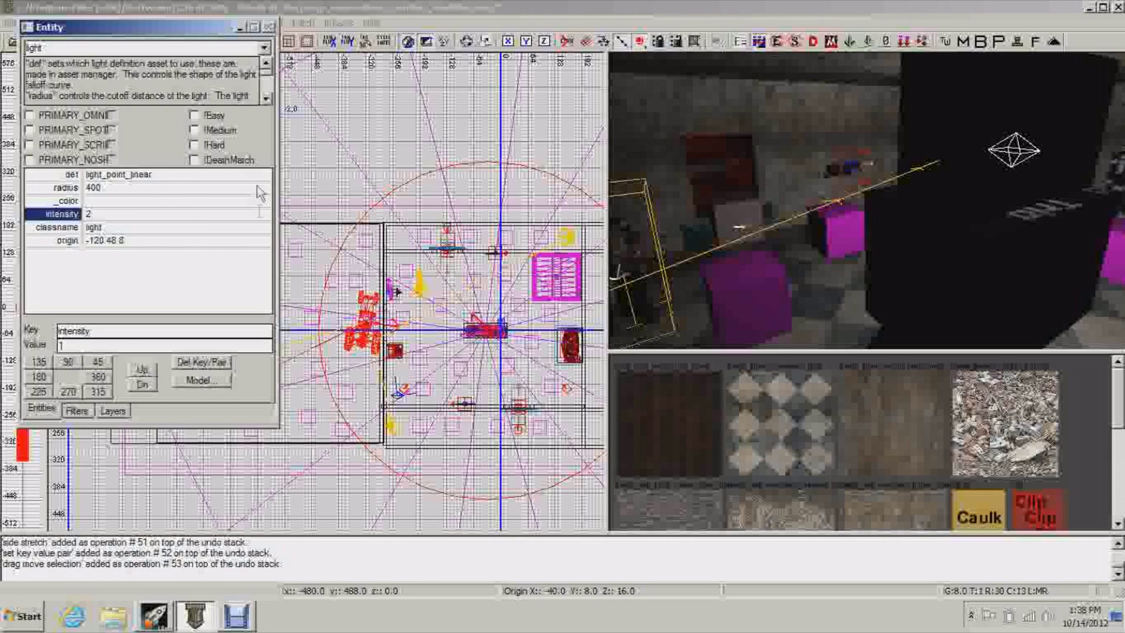
left_click(821, 227)
right_click_drag(821, 227, 908, 227)
mouse_move(812, 192)
right_mouse_down()
mouse_move(817, 203)
mouse_move(779, 196)
right_mouse_up()
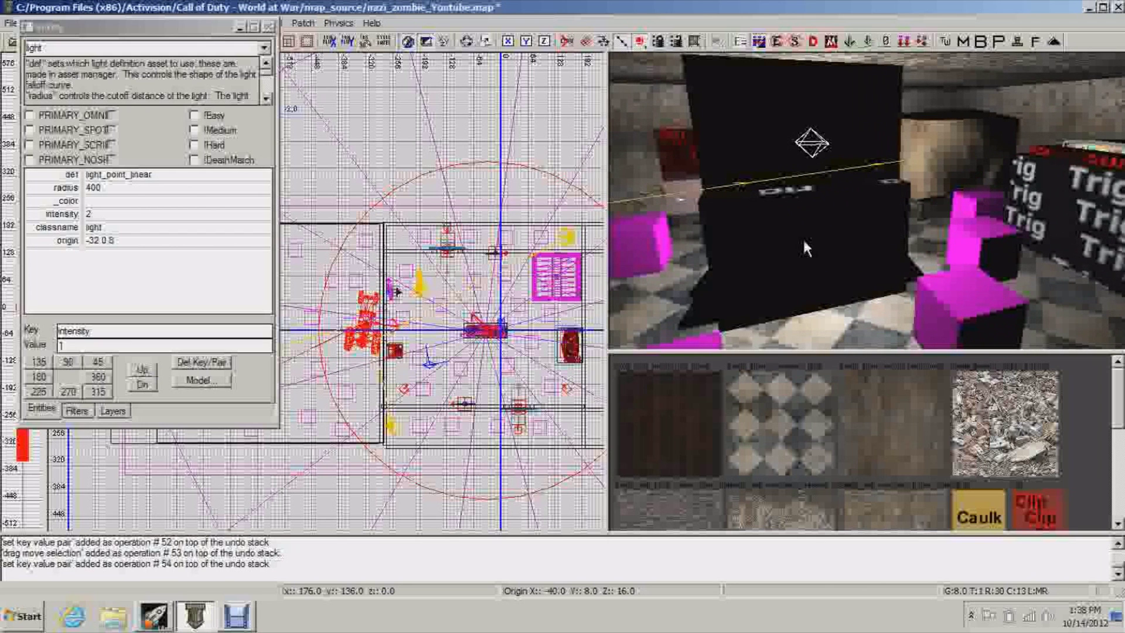
mouse_move(975, 212)
right_mouse_down()
mouse_move(1013, 208)
mouse_move(937, 218)
mouse_move(970, 197)
mouse_move(942, 179)
right_mouse_up()
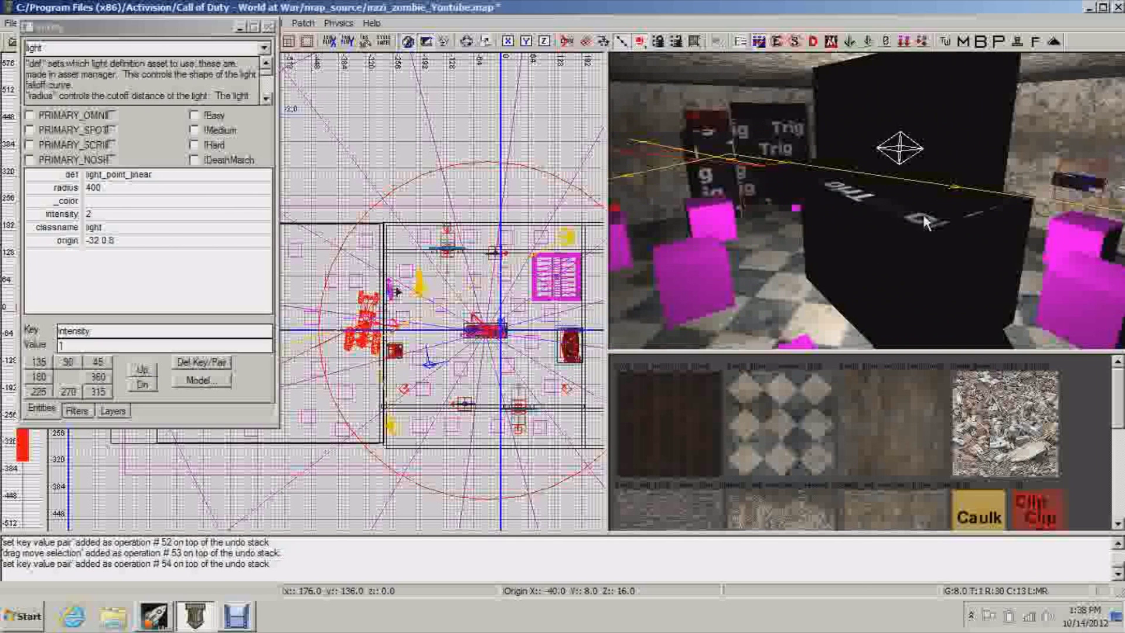
right_click_drag(844, 299, 782, 281)
mouse_move(796, 170)
right_mouse_down()
mouse_move(847, 120)
mouse_move(876, 116)
mouse_move(885, 176)
right_mouse_up()
right_click_drag(1020, 251, 1052, 188)
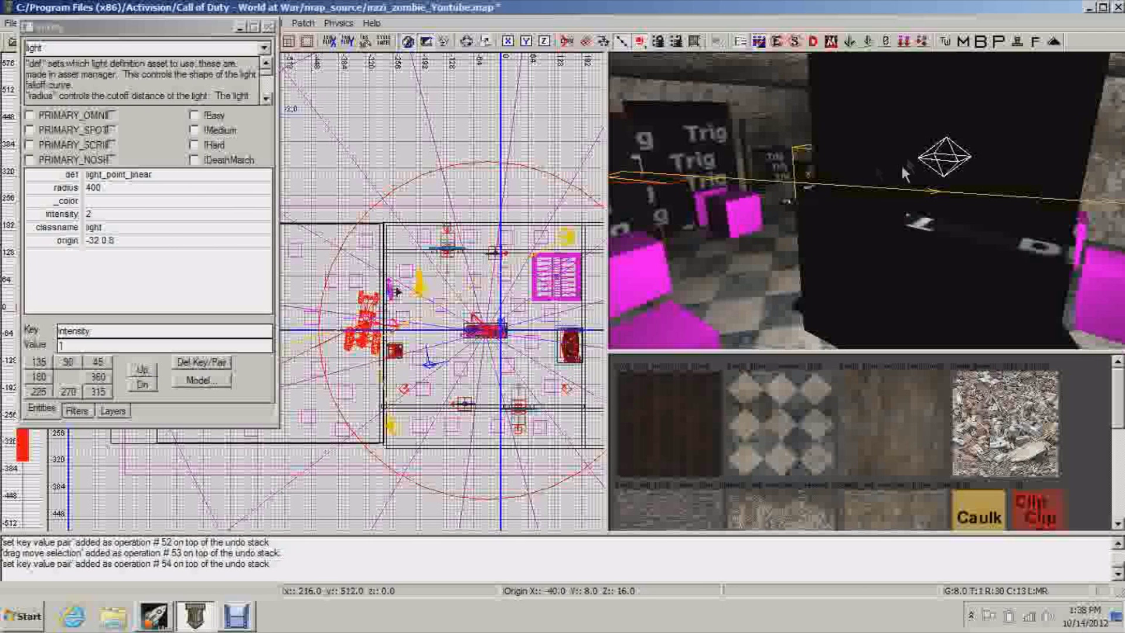
left_click(239, 28)
Place a copy of the light in the large west area at X -592, Y 8, and clear the selection
right_click_drag(820, 202, 855, 205)
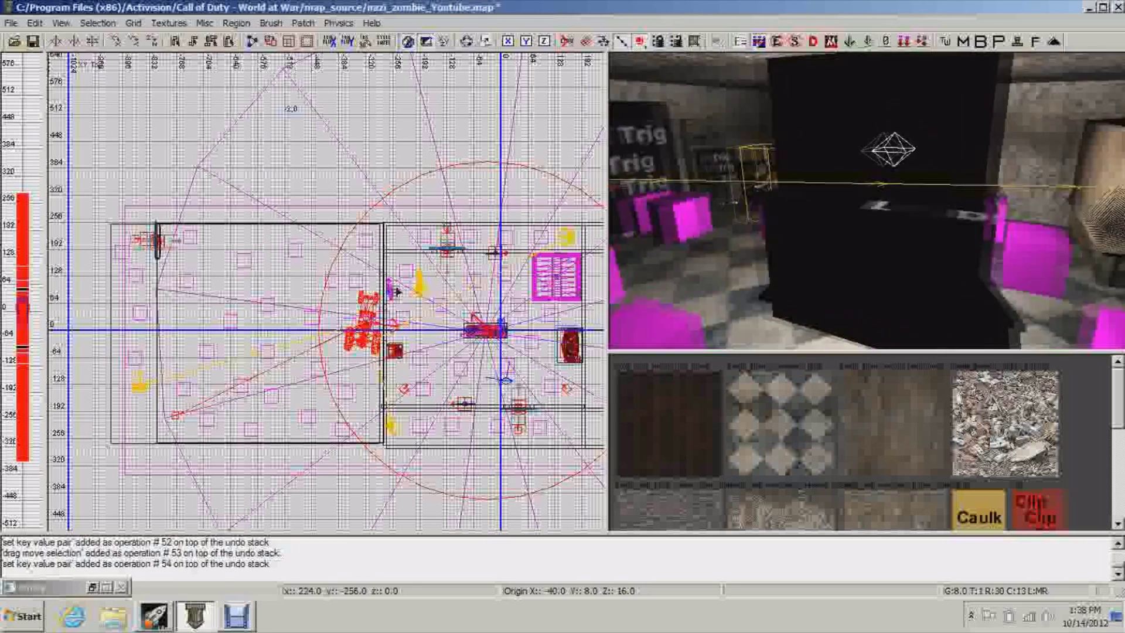
key("ctrl+v")
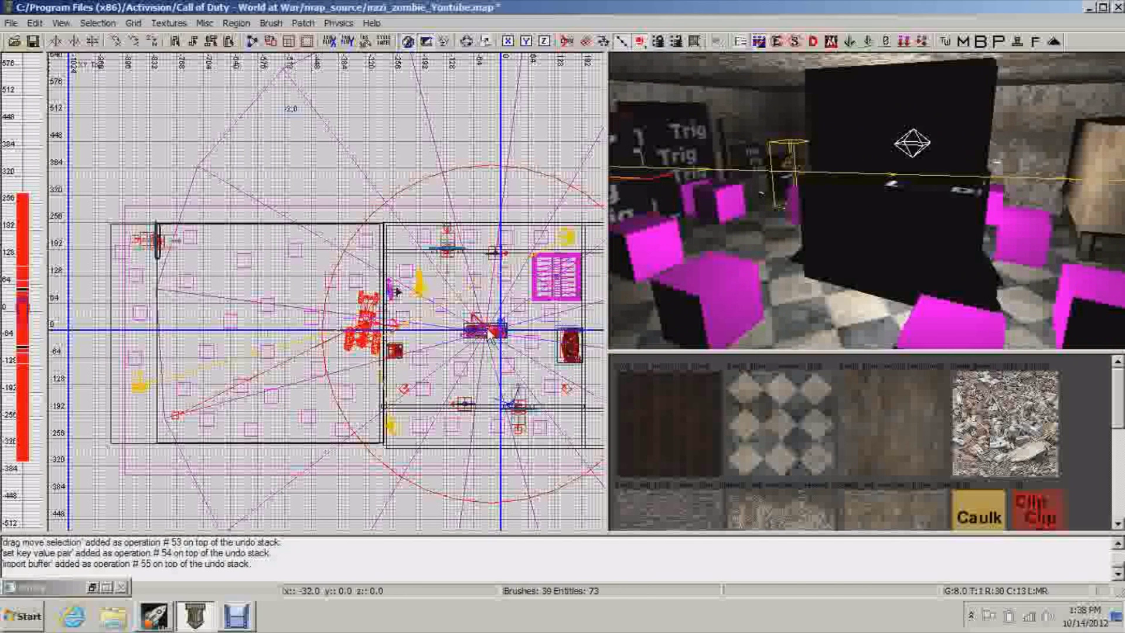
left_click_drag(490, 334, 255, 330)
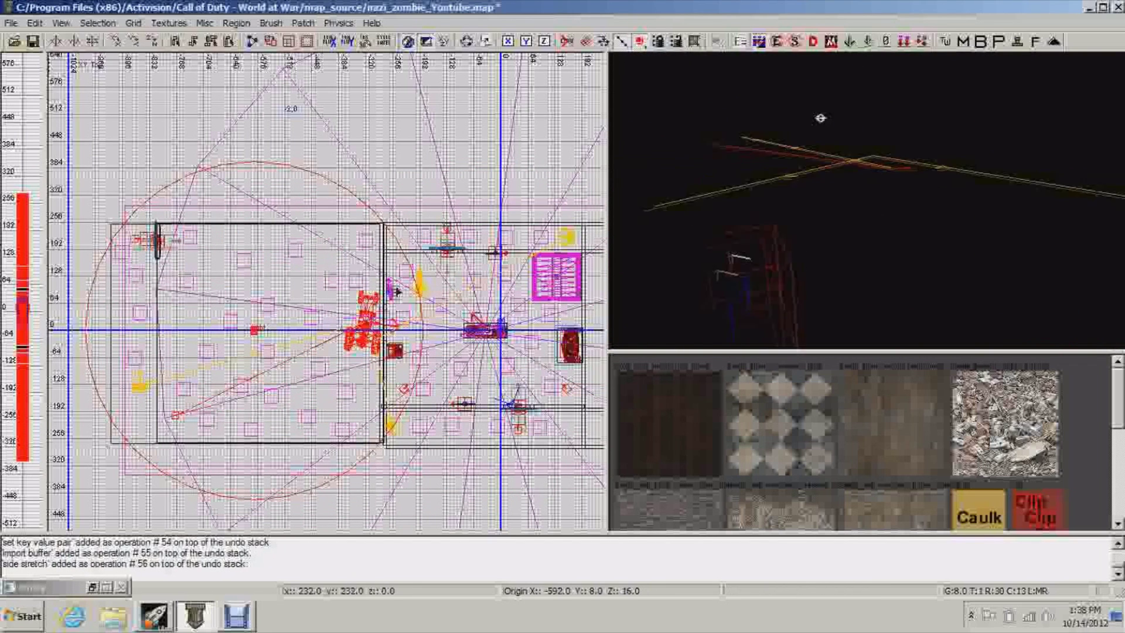
right_click_drag(820, 118, 933, 194)
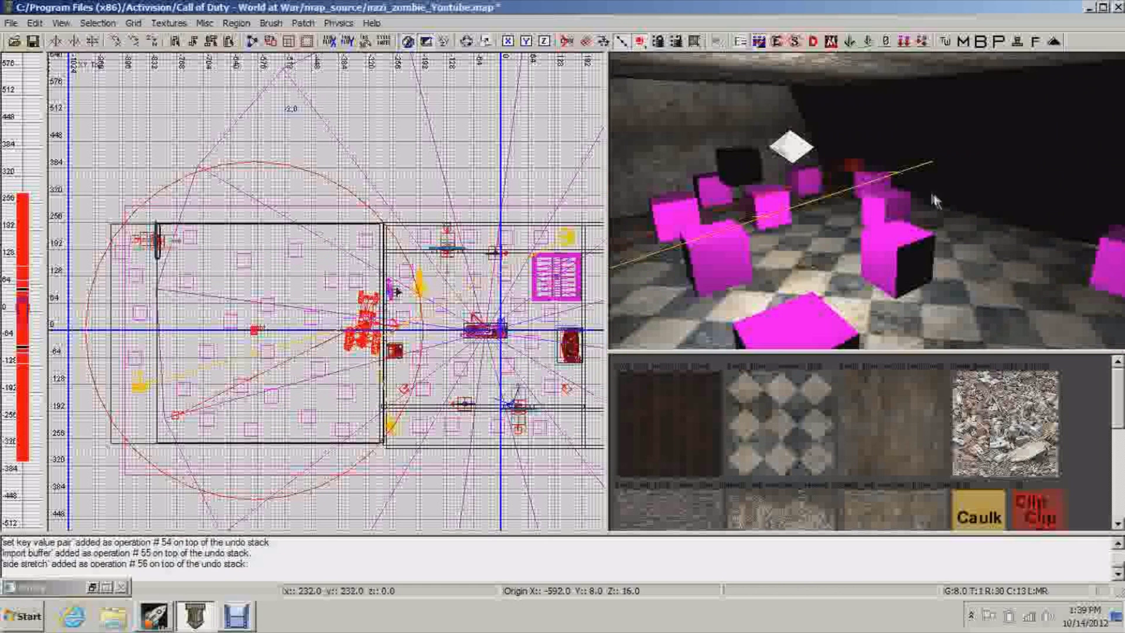
key("Escape")
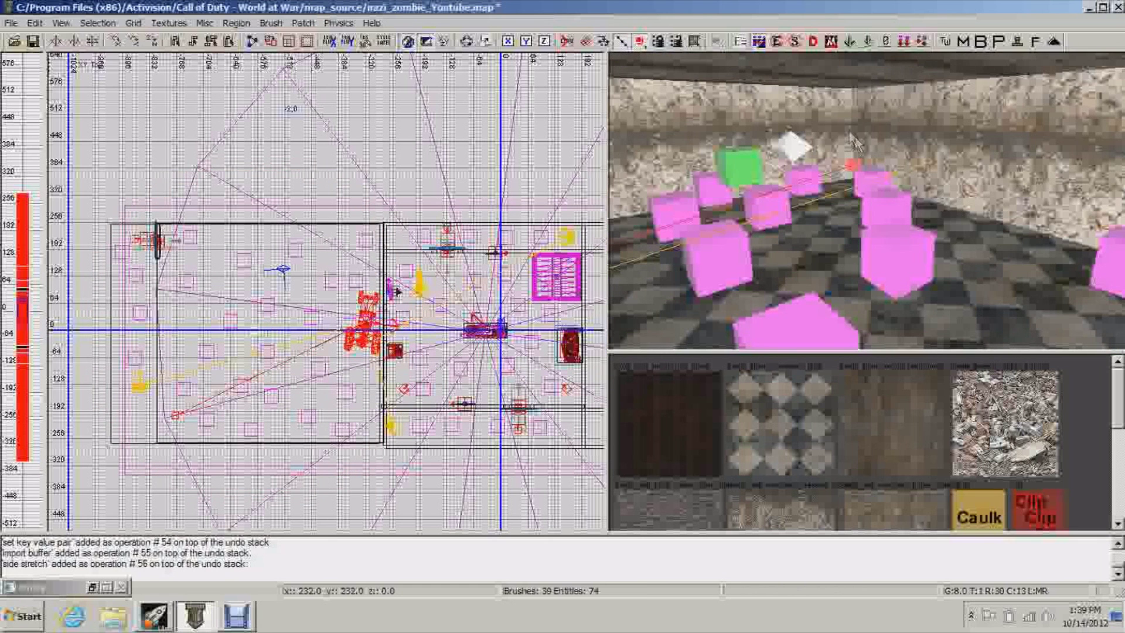
Reselect the west area's light and move it to X -568, Y 32
mouse_move(864, 180)
right_mouse_down()
mouse_move(820, 170)
mouse_move(854, 172)
right_mouse_up()
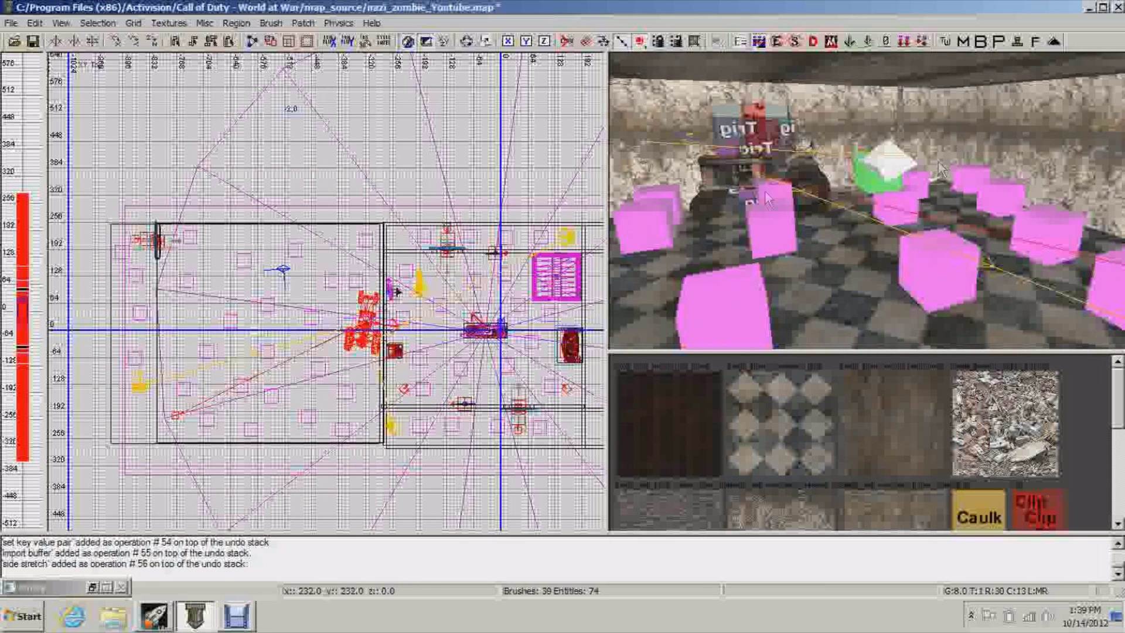
right_click_drag(951, 184, 622, 155)
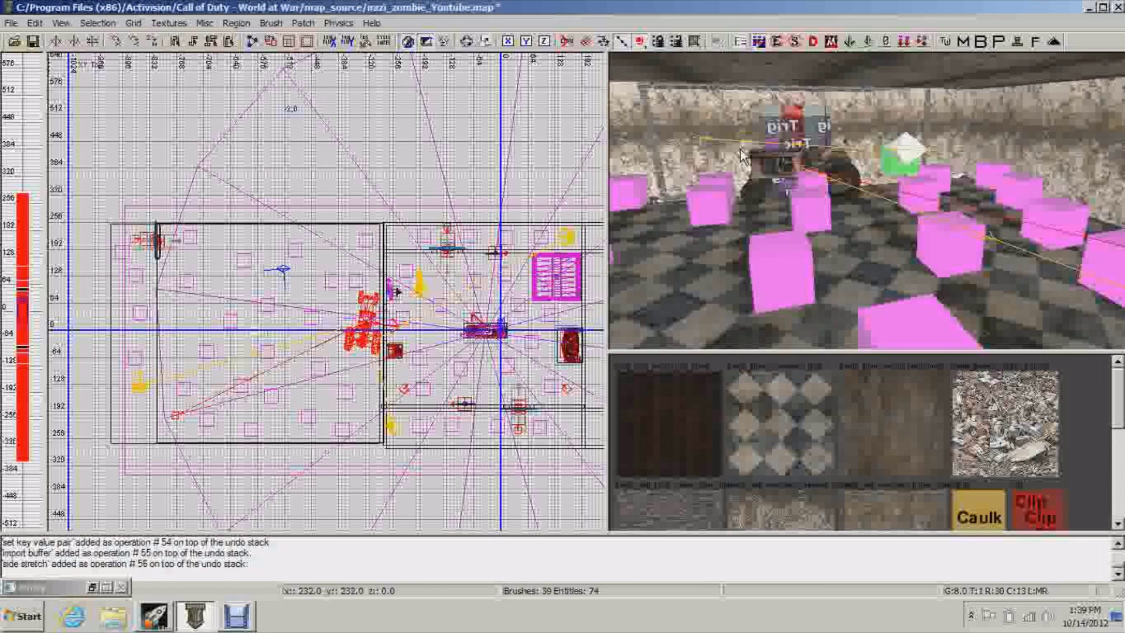
right_click_drag(883, 205, 844, 223)
left_click(869, 156, "shift")
mouse_move(247, 328)
left_mouse_down()
mouse_move(133, 314)
mouse_move(263, 315)
left_mouse_up()
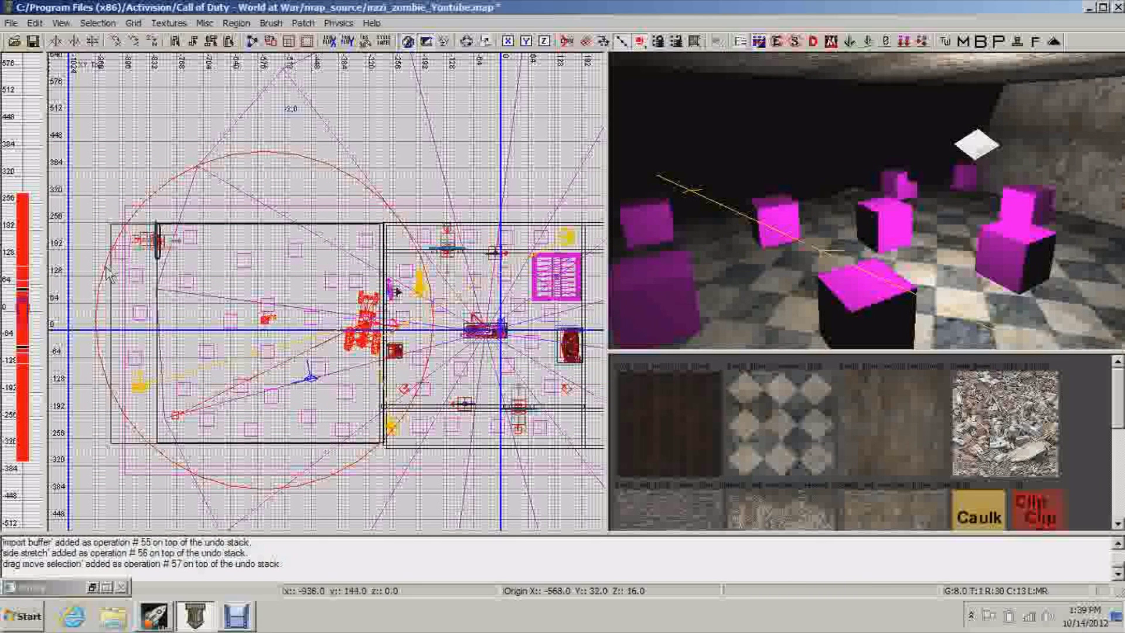
Deselect the light and move the large circular model around the map west so it encloses both rooms, with its origin at about X -1248
scroll(515, 258, "down", 3)
right_click_drag(514, 259, 422, 254)
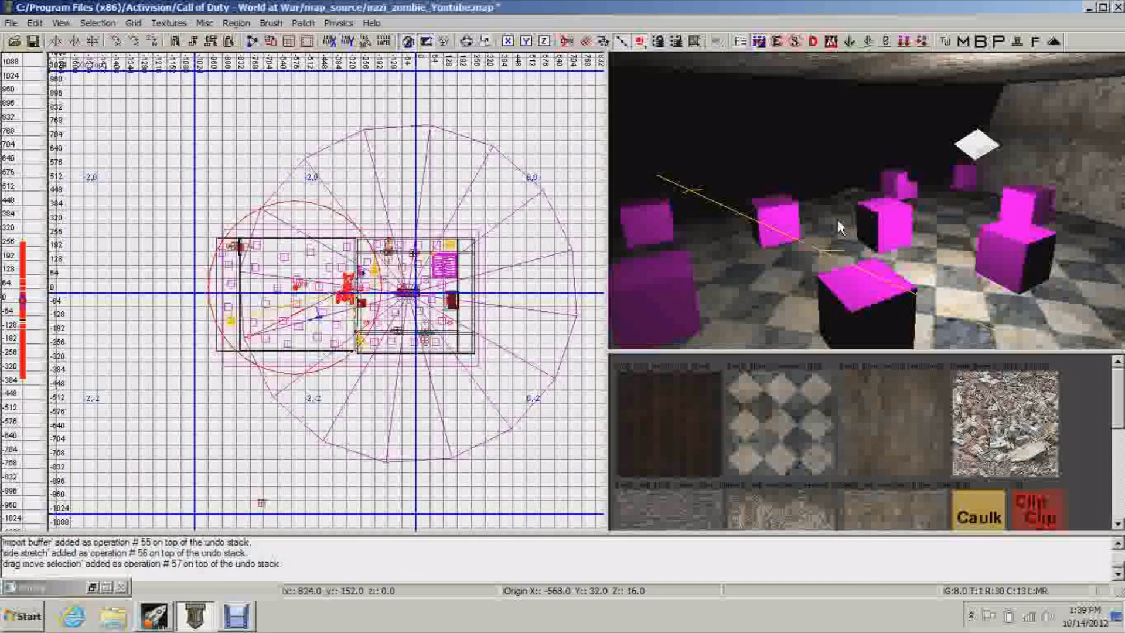
right_click_drag(839, 227, 841, 229)
key("Escape")
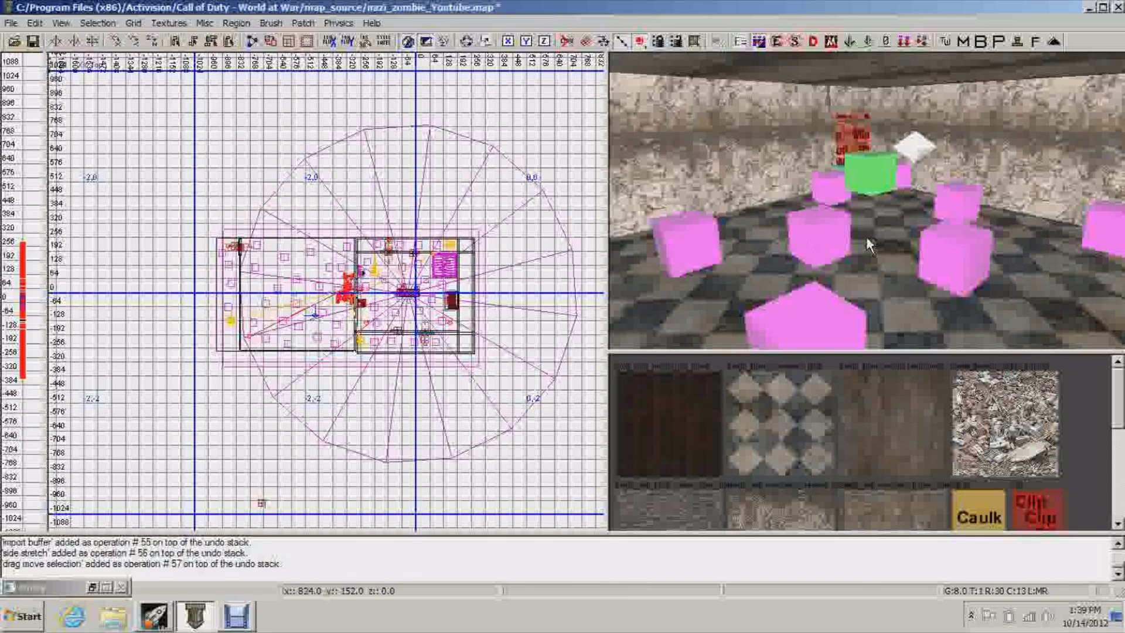
left_click(471, 256, "shift")
left_click_drag(519, 293, 452, 293)
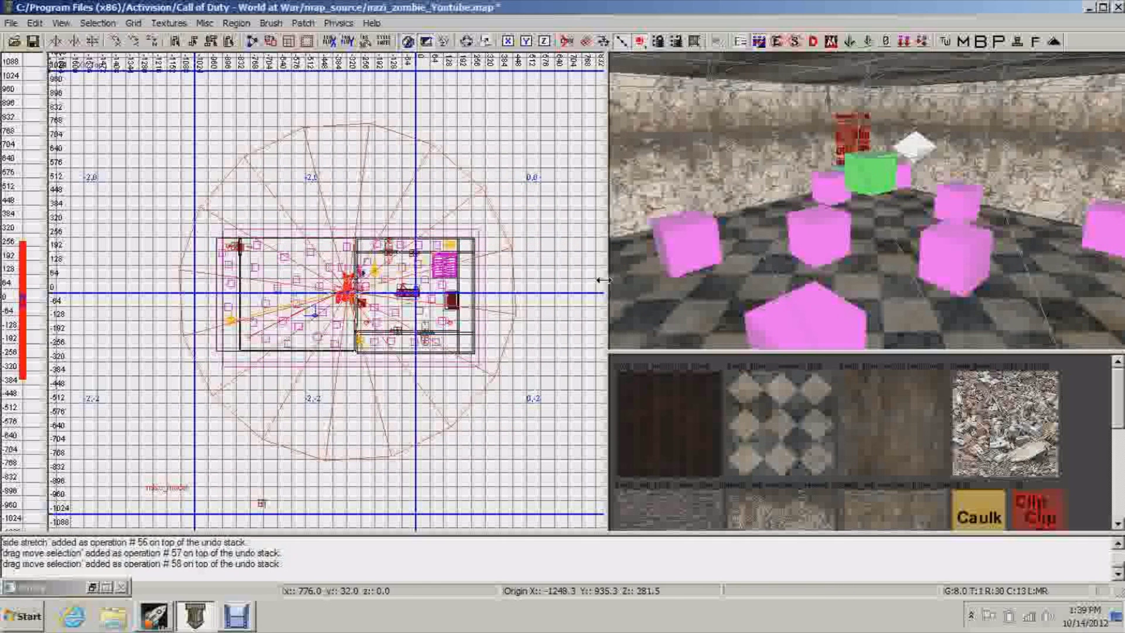
left_click(907, 149, "shift")
Look over both rooms in the 3D view and save the map
right_click_drag(951, 148, 988, 154)
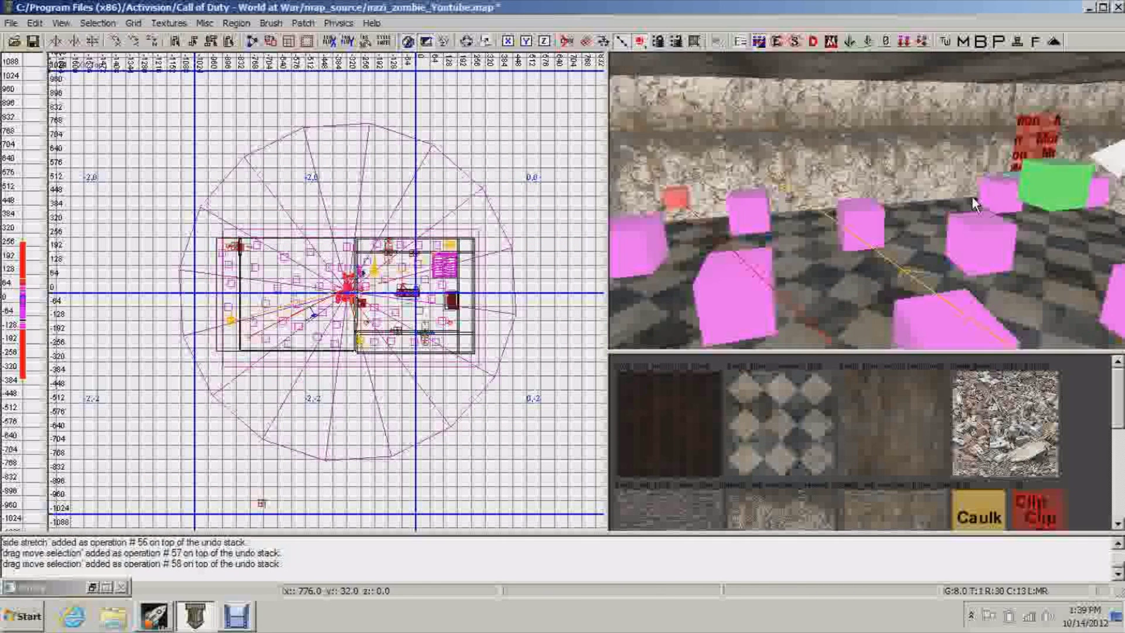
right_click_drag(1045, 206, 1095, 209)
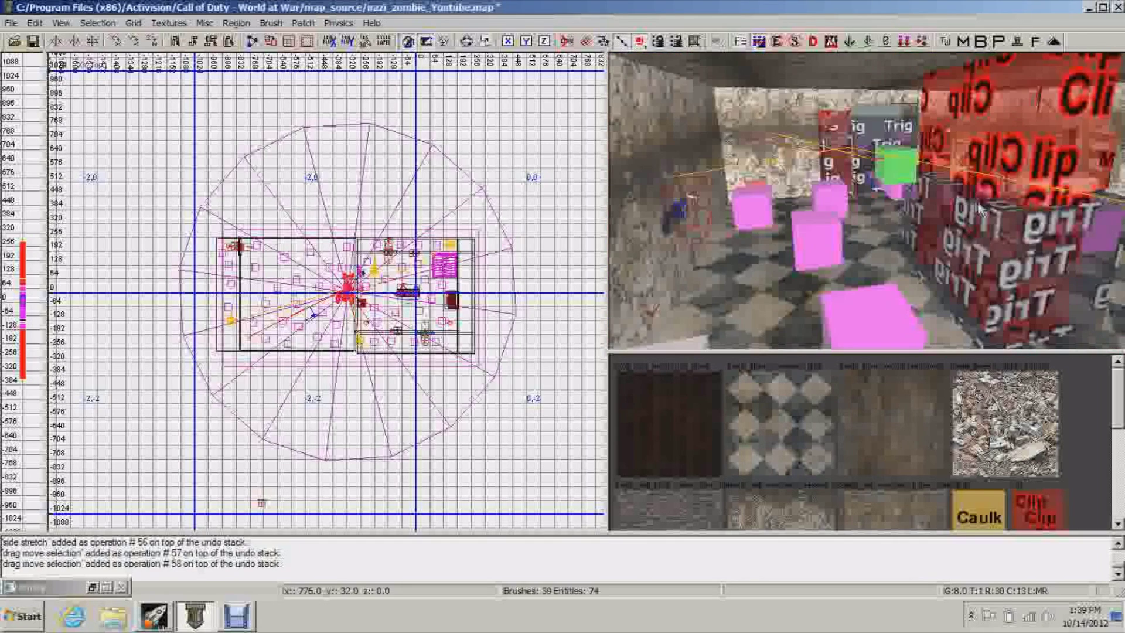
mouse_move(973, 205)
right_mouse_down()
mouse_move(1031, 206)
mouse_move(931, 214)
mouse_move(990, 202)
mouse_move(985, 193)
right_mouse_up()
right_click_drag(905, 302, 961, 198)
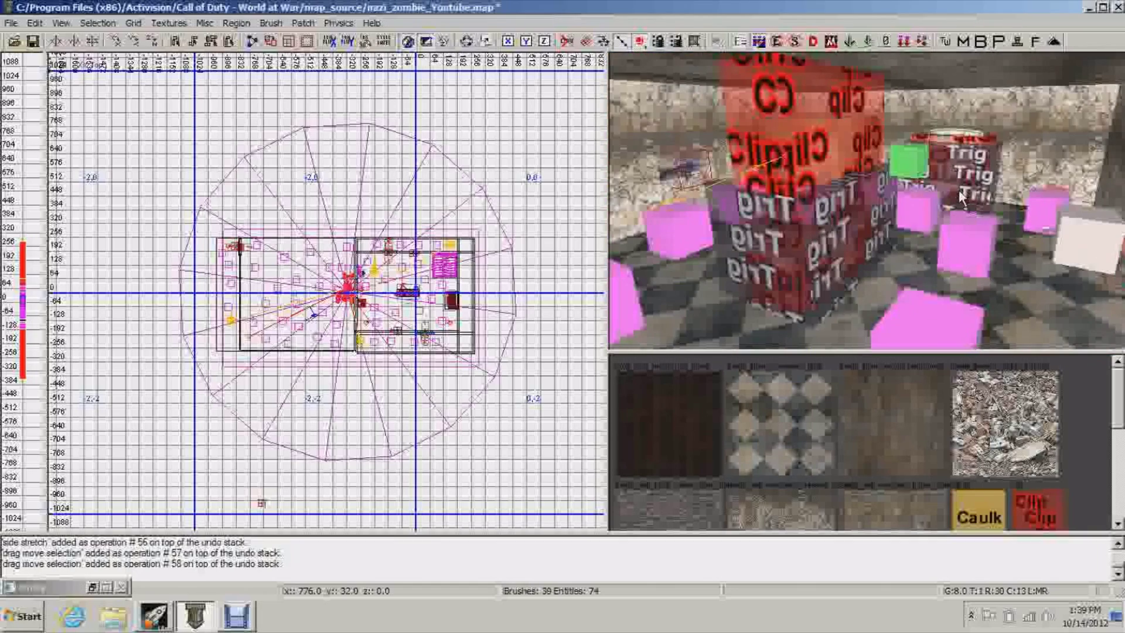
left_click(34, 43)
Open the map file nazi_zombie_test.map from the map_source folder
left_click(14, 41)
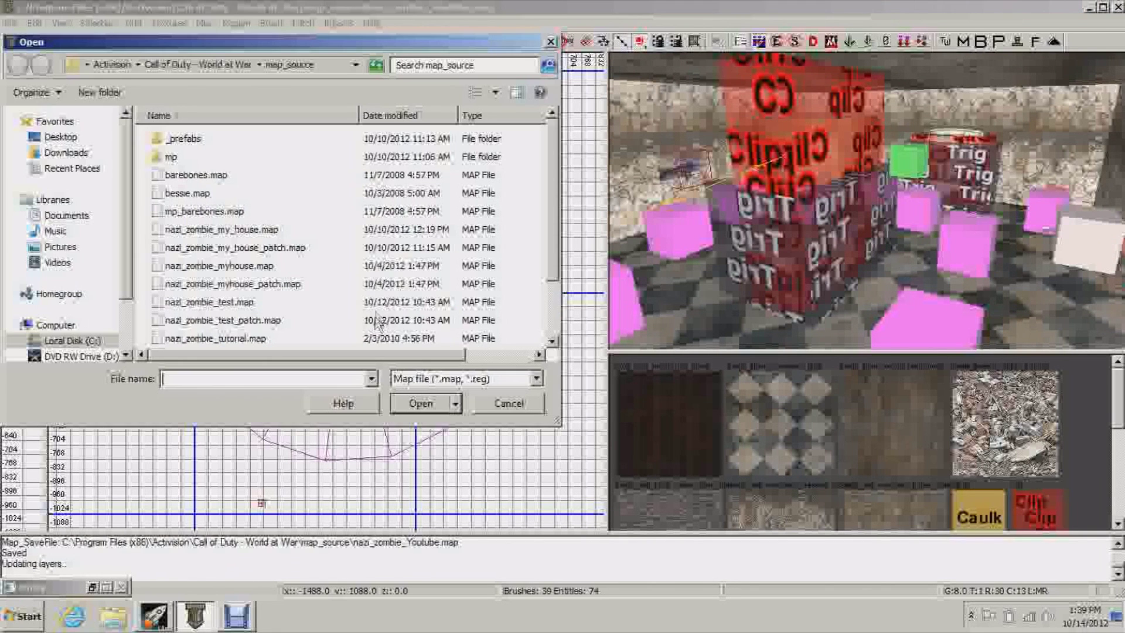
scroll(546, 297, "down", 2)
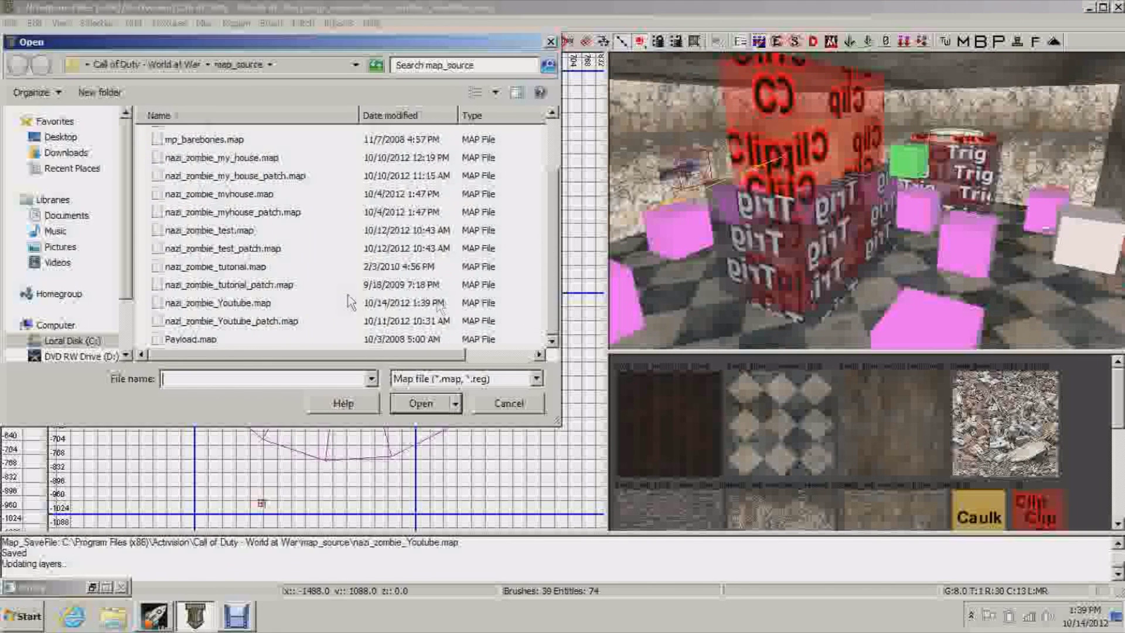
left_click(242, 233)
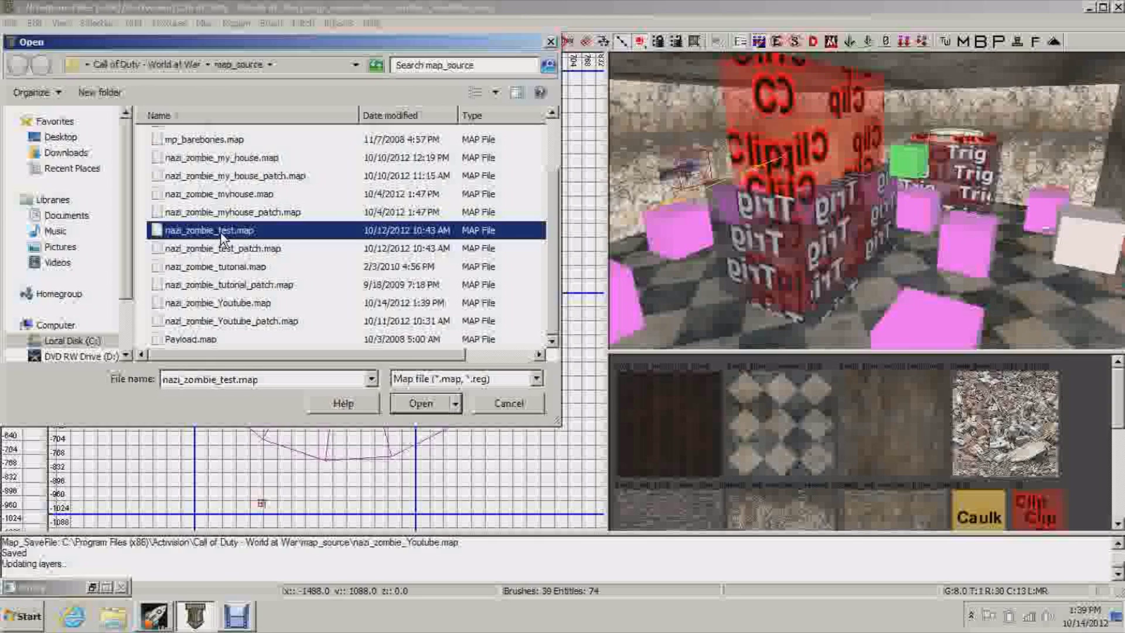
double_click(221, 235)
Select the tall player start and the four small script structs beside it in the test room and copy them
key("Up")
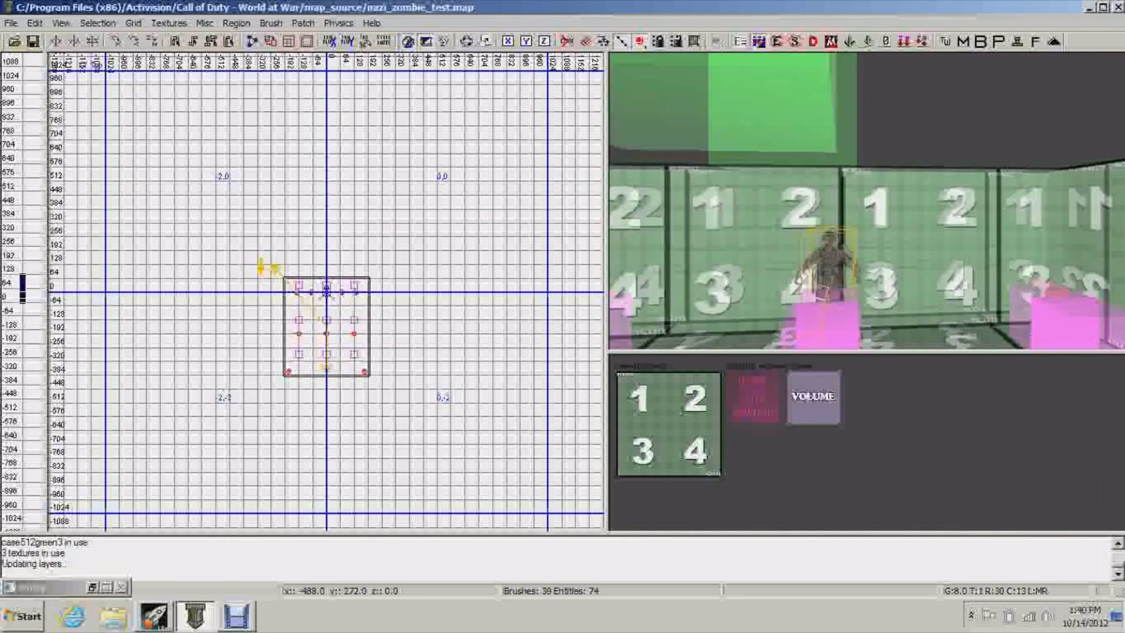
right_click_drag(867, 201, 884, 235)
right_click_drag(828, 158, 846, 117)
key("Left")
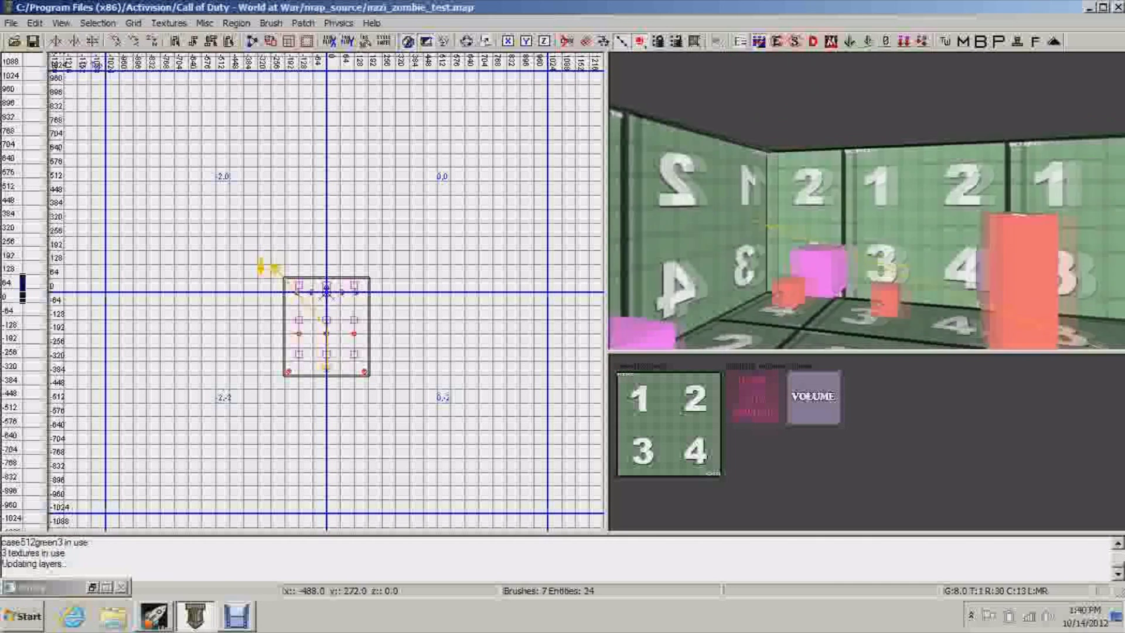
left_click(1044, 284, "shift")
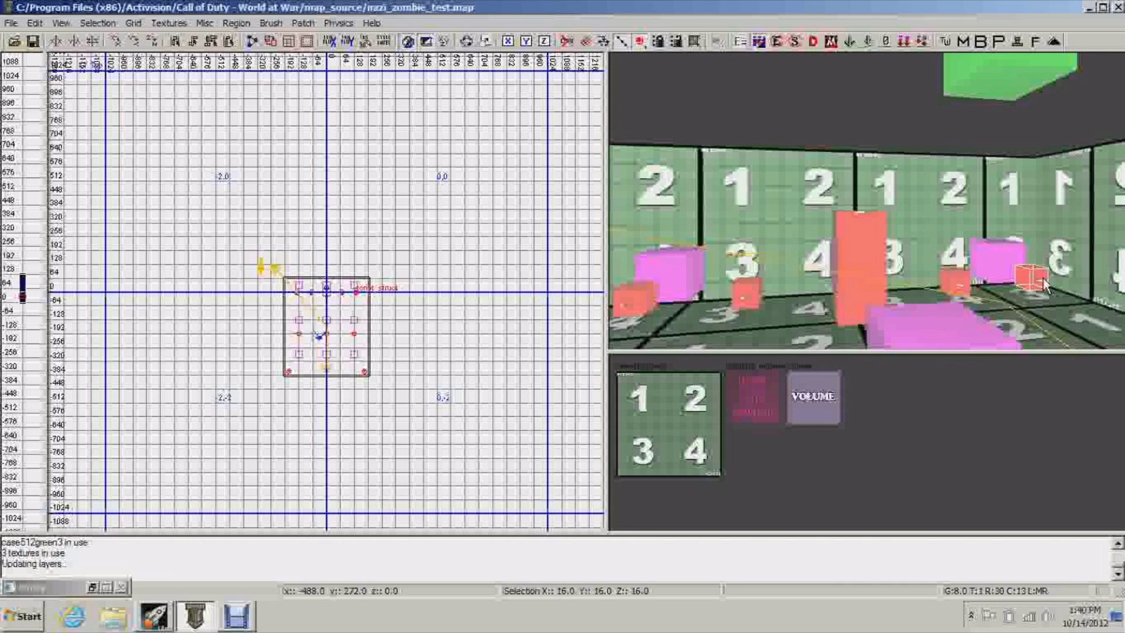
left_click(955, 290, "shift")
left_click(864, 269, "shift")
left_click(745, 293, "shift")
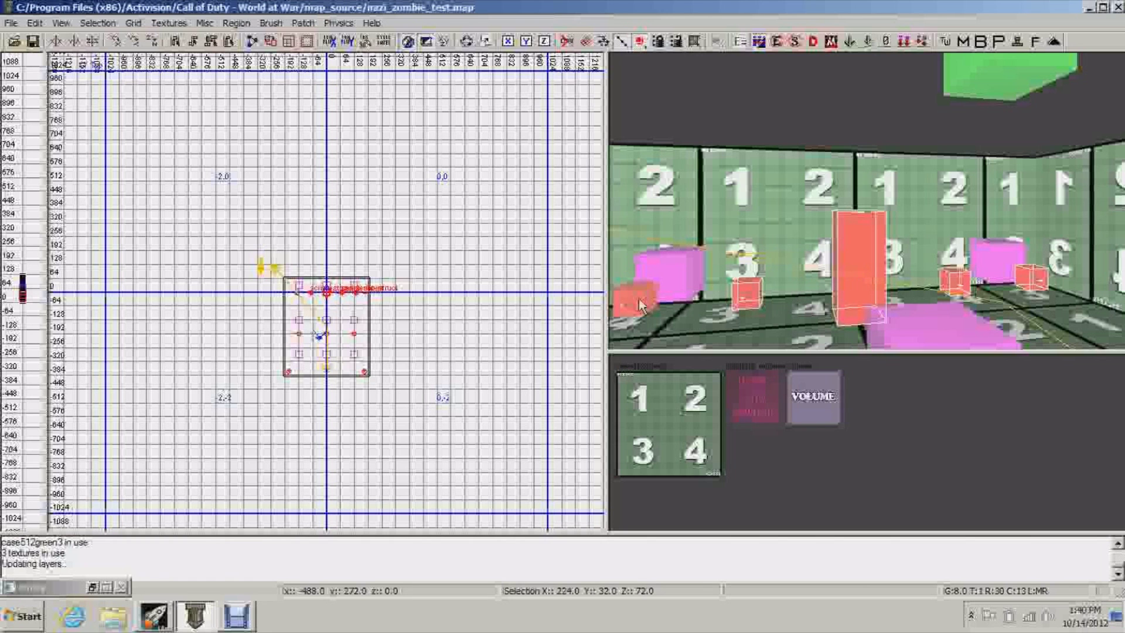
Reopen the map file nazi_zombie_Youtube.map from the map_source folder
left_click(13, 41)
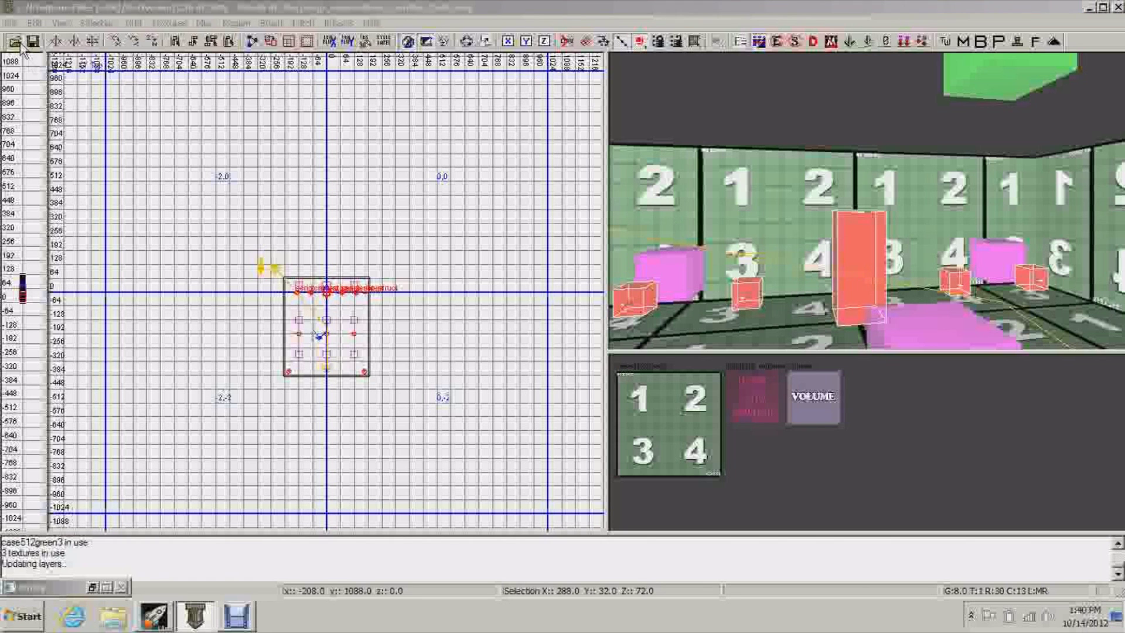
left_click_drag(552, 249, 553, 310)
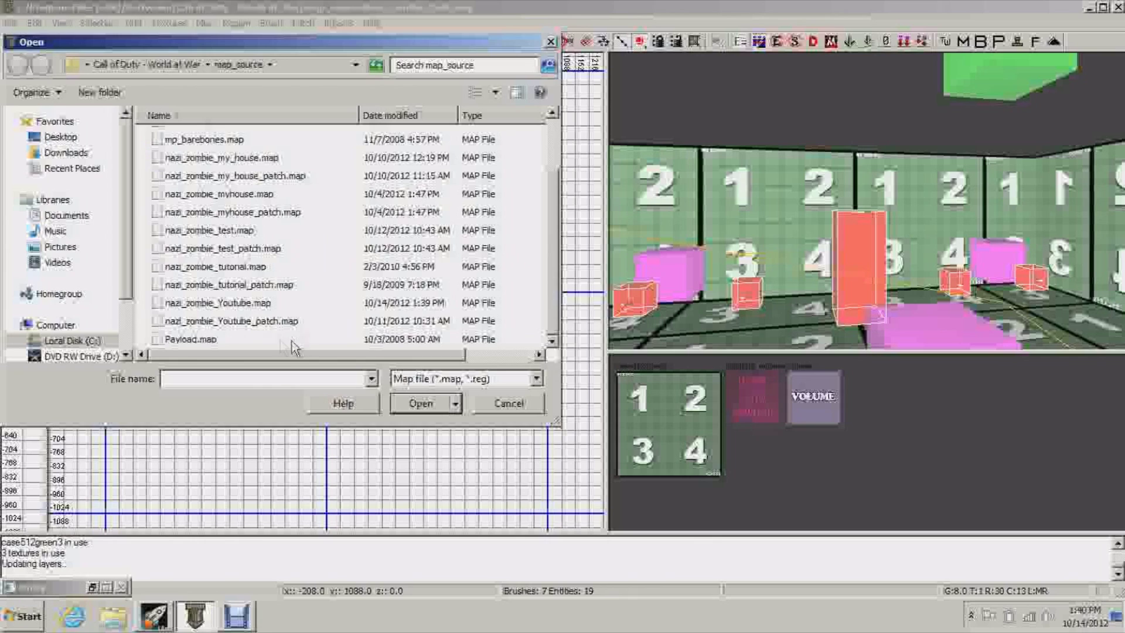
double_click(245, 321)
left_click(598, 340)
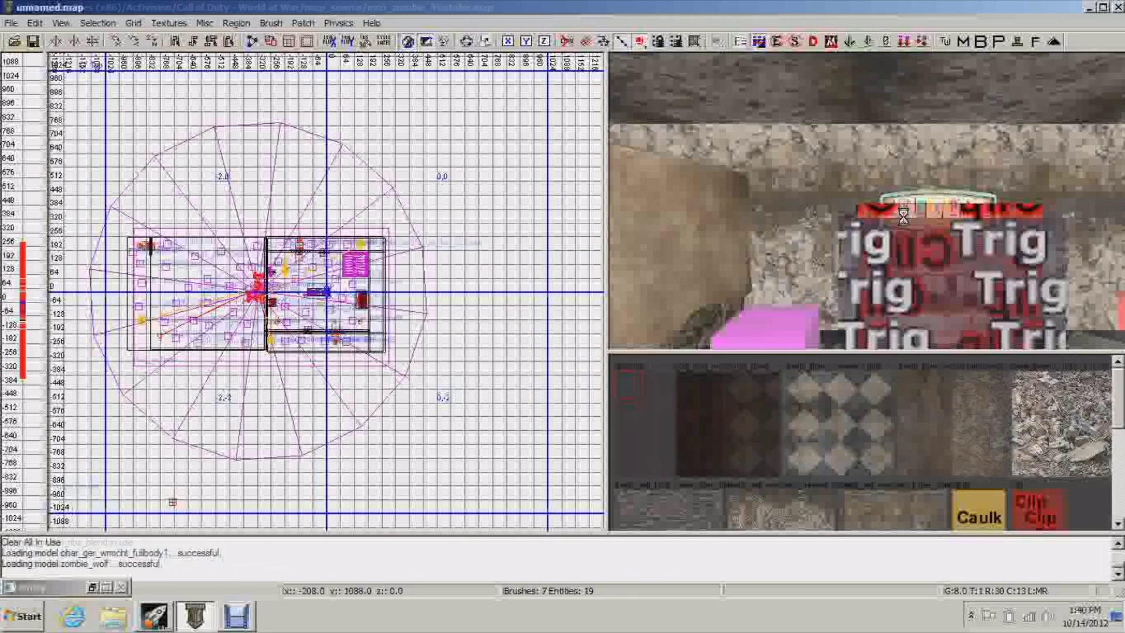
Paste the copied player start and script structs into the east room and rotate the group to face northwest
mouse_move(910, 209)
right_mouse_down()
mouse_move(914, 187)
mouse_move(909, 209)
right_mouse_up()
scroll(299, 294, "up", 3)
scroll(337, 306, "up", 4)
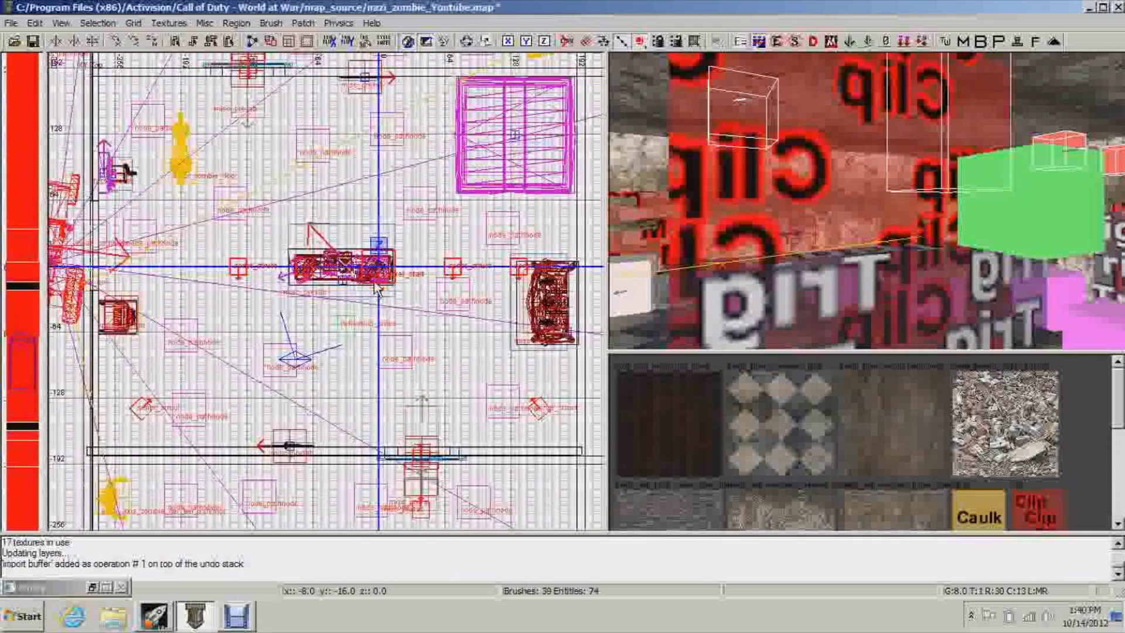
left_click_drag(389, 265, 360, 322)
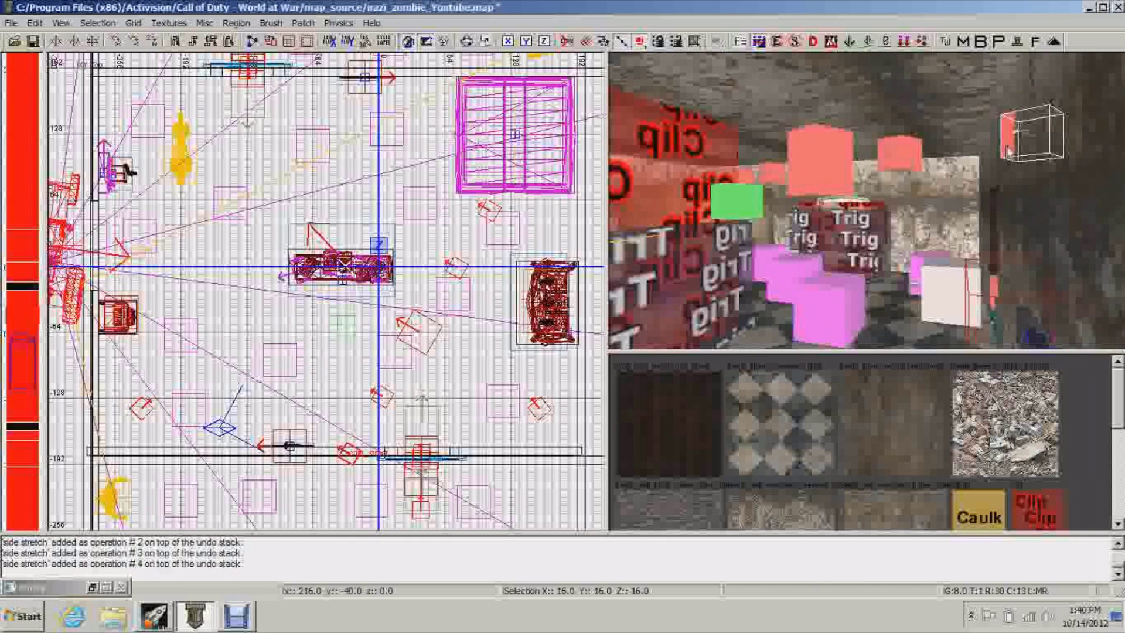
Select the pasted player start and structs, lower them about 72 units into the room, move them west, and deselect
left_click(917, 153, "shift")
left_click(802, 180, "shift")
left_click(772, 174, "shift")
left_click(751, 183, "shift")
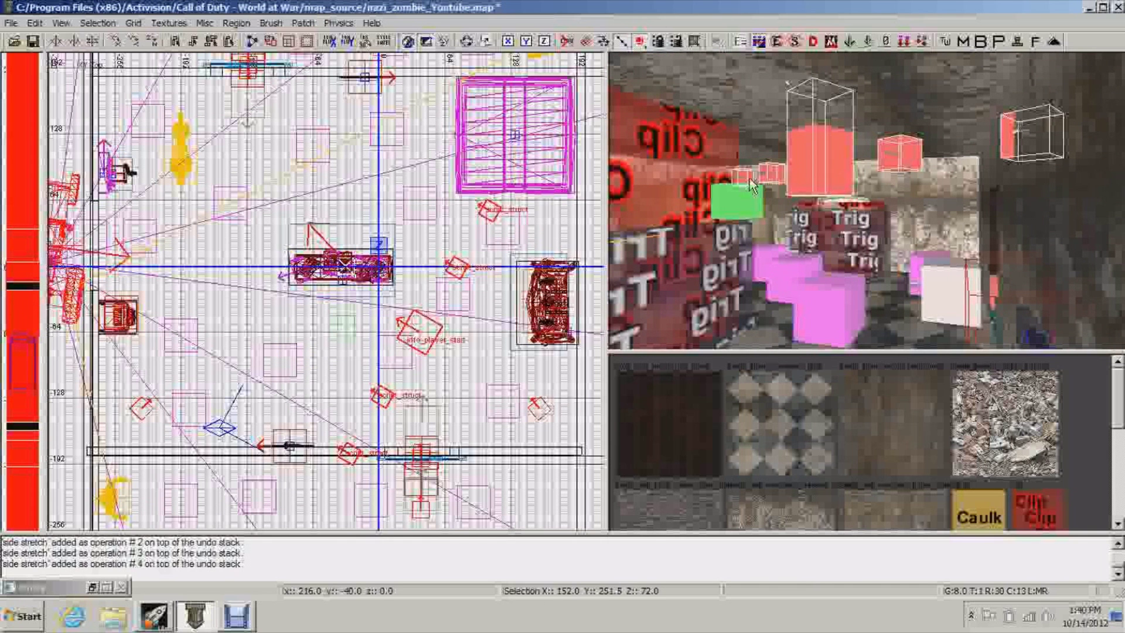
left_click_drag(806, 180, 795, 236)
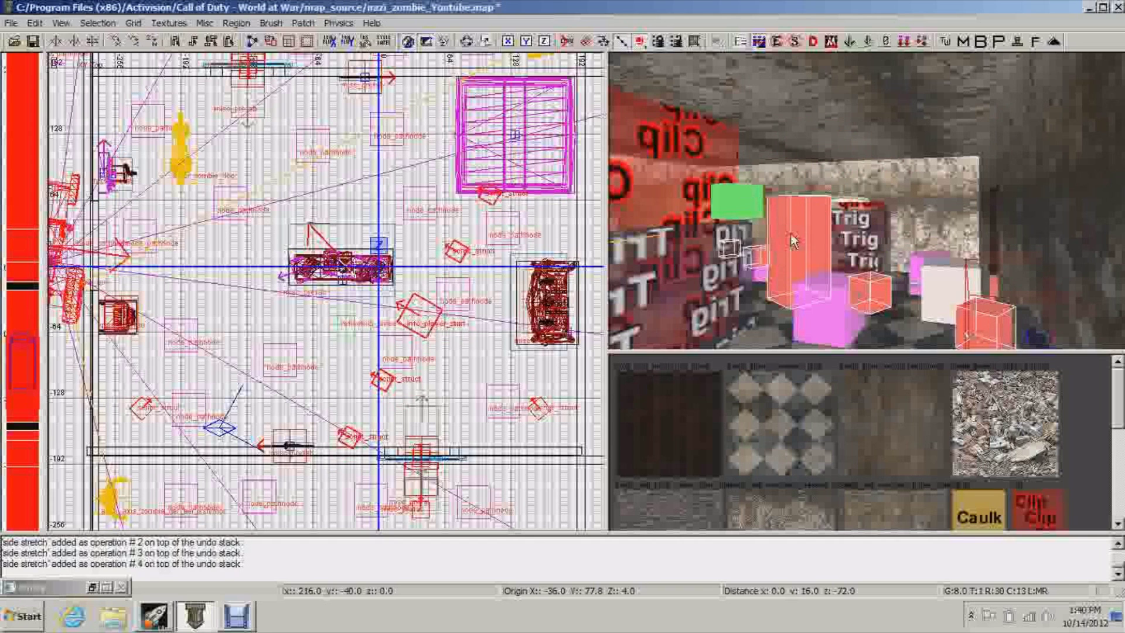
left_click_drag(431, 309, 343, 297)
key("Escape")
mouse_move(828, 250)
right_mouse_down()
mouse_move(802, 258)
mouse_move(838, 271)
right_mouse_up()
right_click_drag(803, 226, 815, 236)
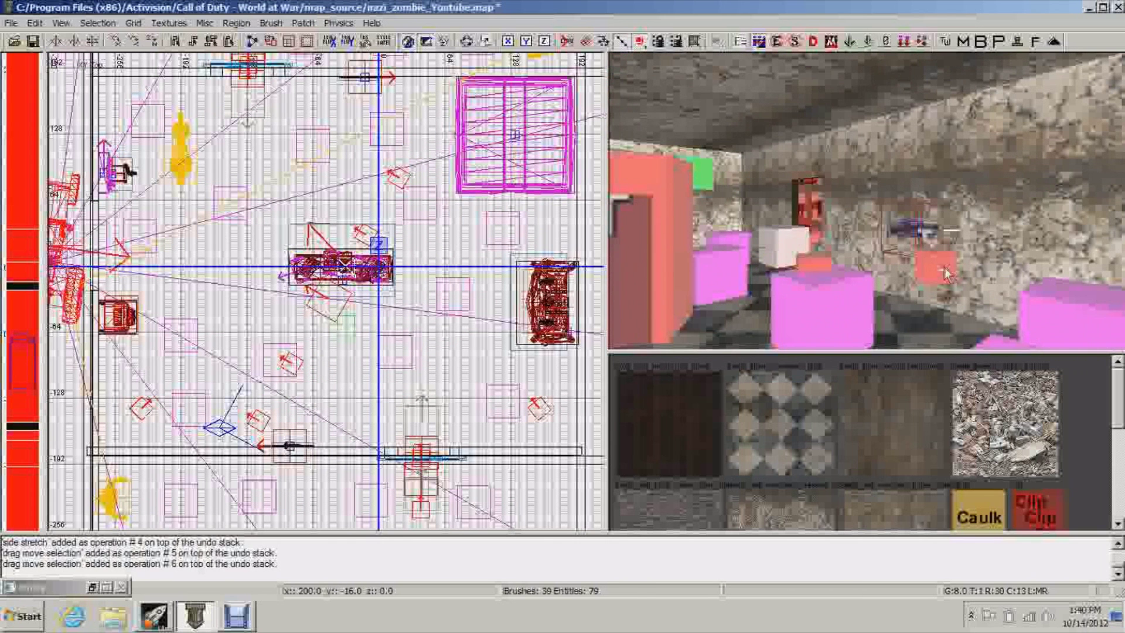
Move the struct near the south wall east toward the room's southeast window, rotate it -30 degrees about Z, and deselect it
left_click(941, 266, "shift")
left_click_drag(259, 460, 465, 460)
key("r")
left_click_drag(496, 388, 500, 391)
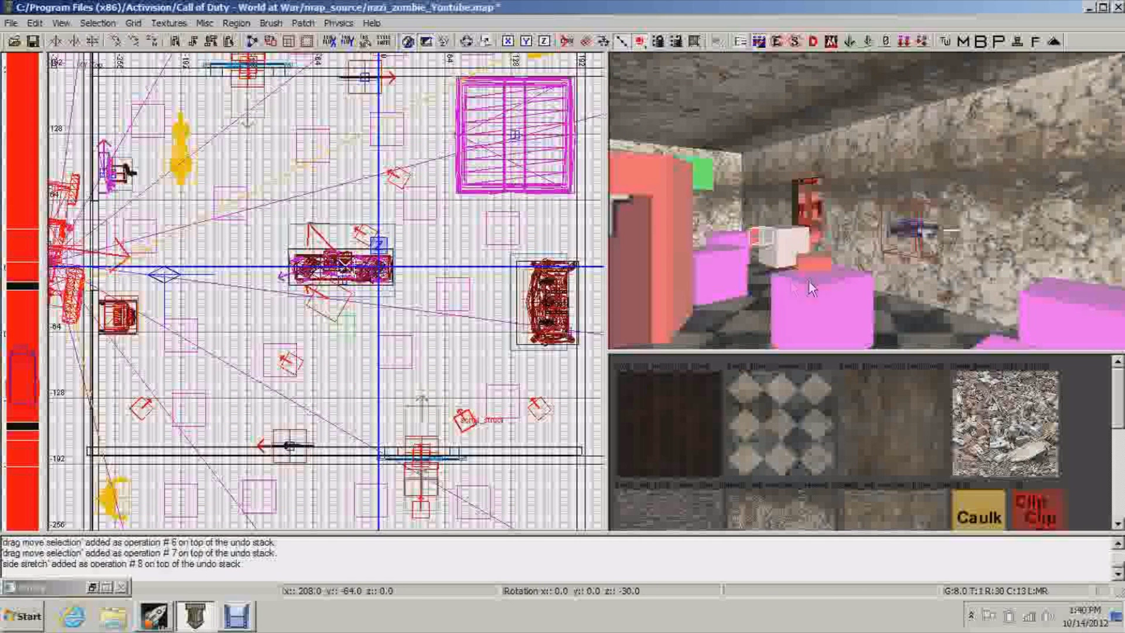
right_click_drag(809, 281, 803, 308)
key("Escape")
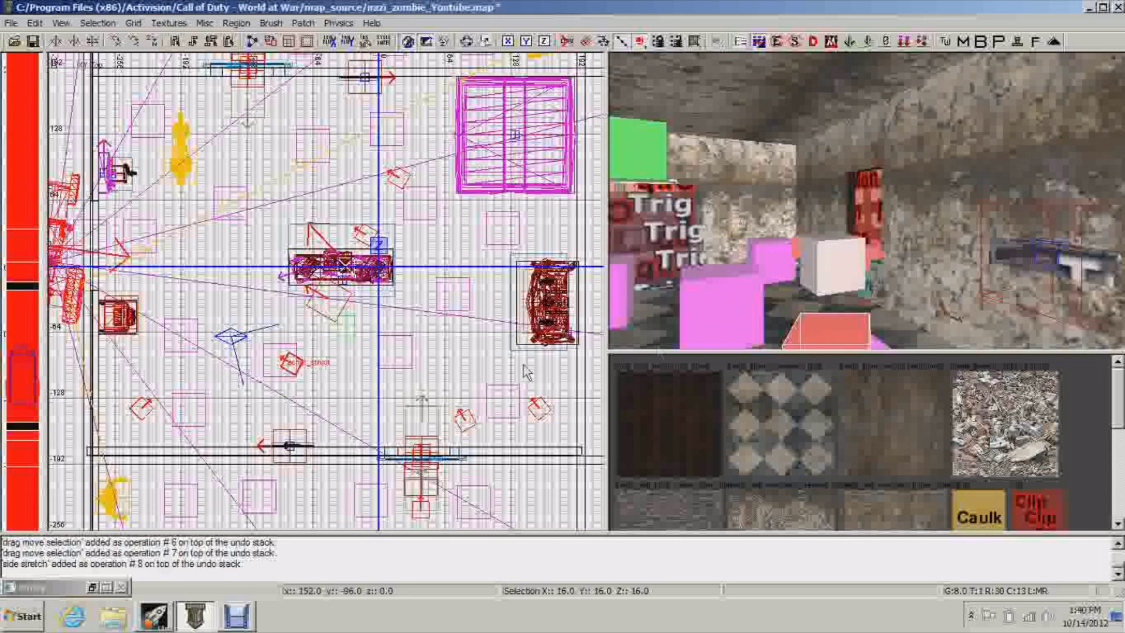
Move the struct southwest of the player start to about X -124, Y -126, turn it to face northeast, and deselect it
left_click(295, 366, "shift")
left_click_drag(296, 366, 263, 397)
key("r")
left_click_drag(357, 402, 356, 399)
left_click_drag(250, 407, 250, 415)
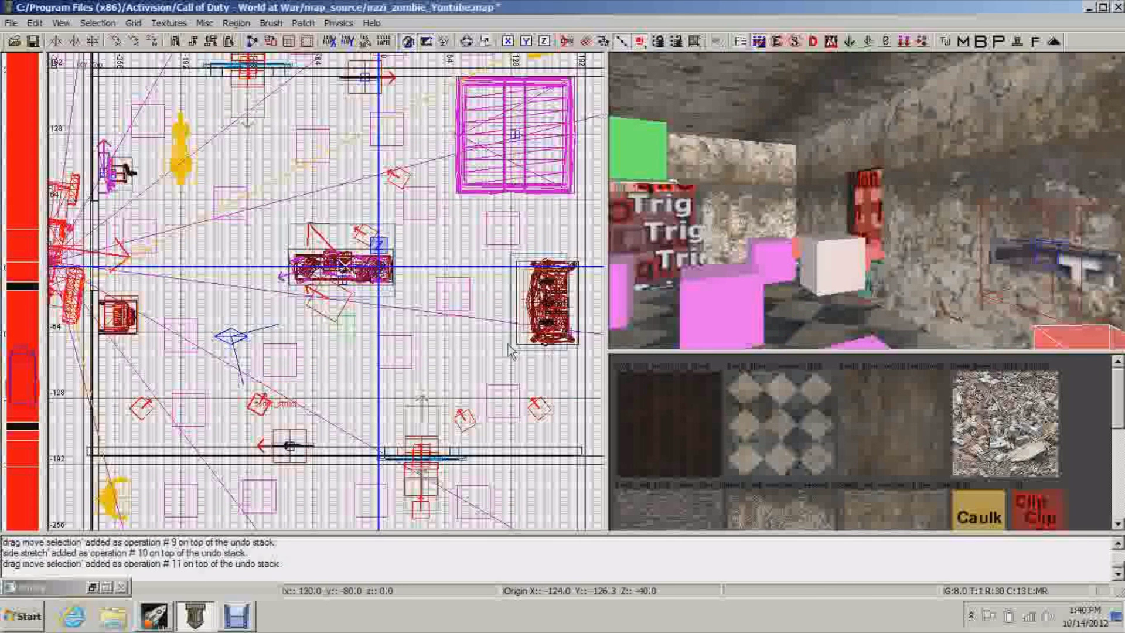
key("Escape")
Turn the northernmost pasted struct to face southeast and move it to the east room's northwest corner
right_click_drag(752, 298, 833, 277)
left_click(829, 279, "shift")
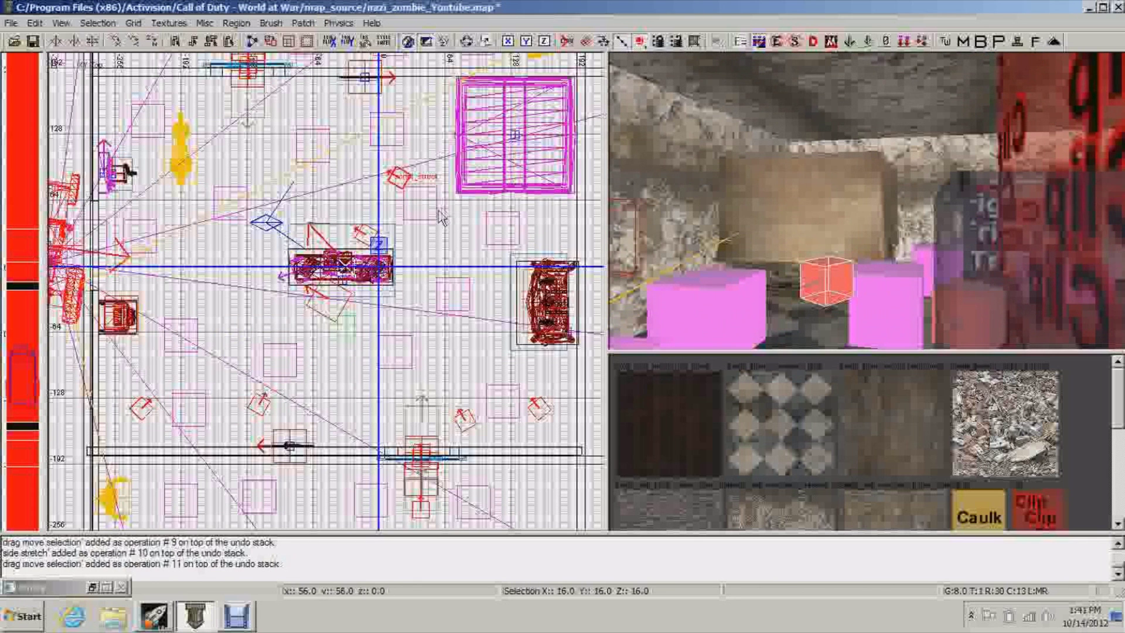
key("r")
left_click_drag(442, 204, 456, 241)
key("r")
left_click_drag(397, 183, 174, 99)
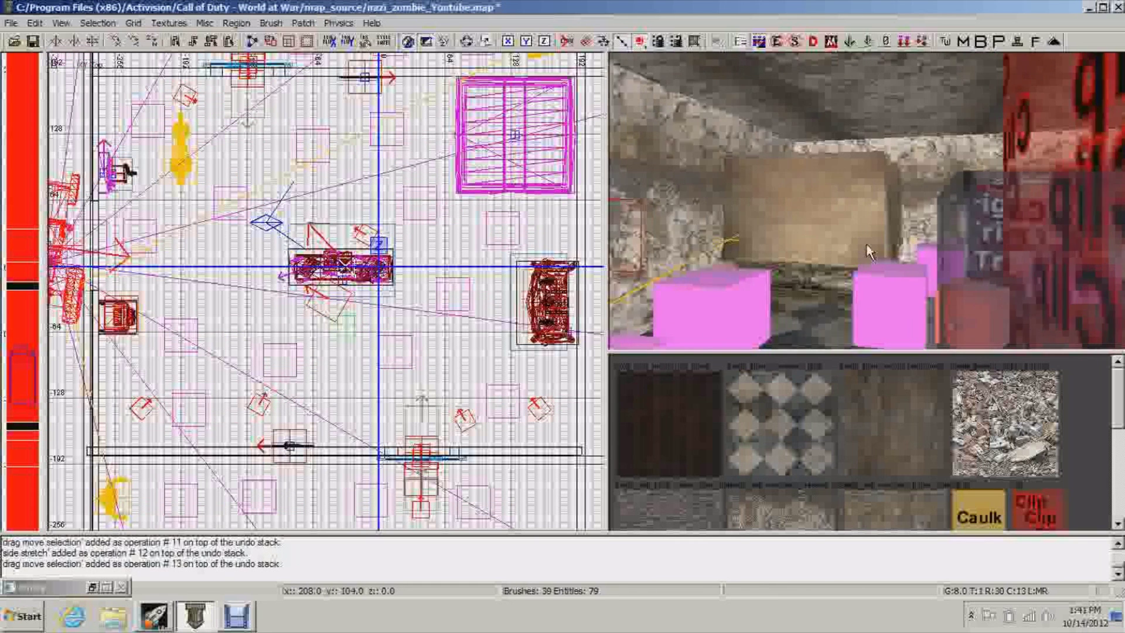
Move the struct beside the central trigger box east into the open floor, turn it to face west, and deselect it
mouse_move(866, 245)
right_mouse_down()
mouse_move(857, 240)
mouse_move(868, 247)
right_mouse_up()
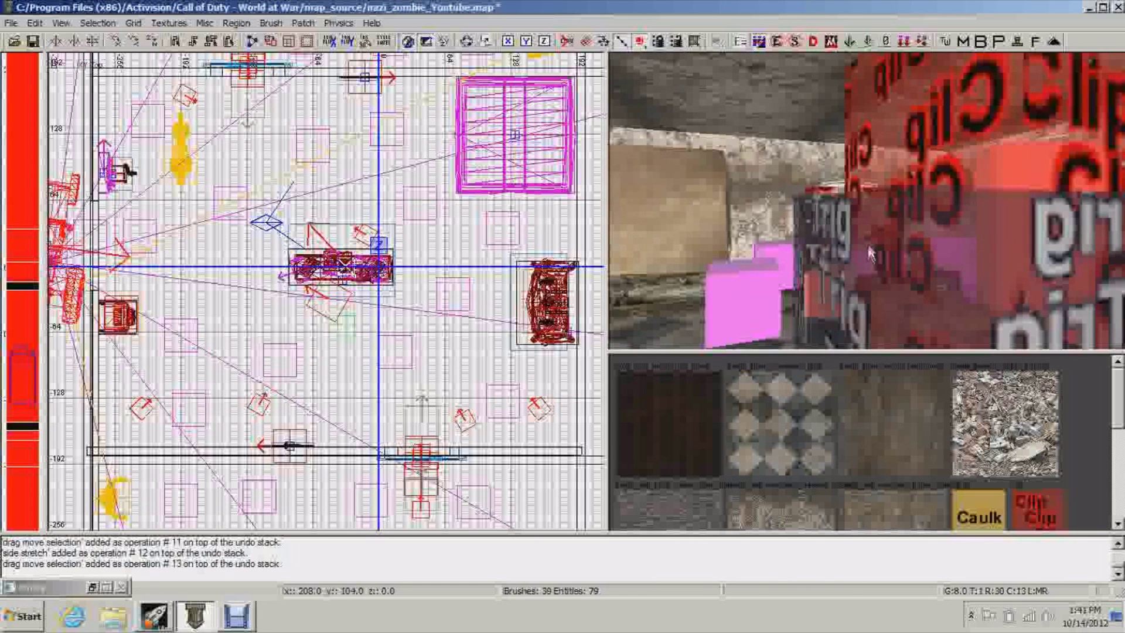
left_click(806, 298, "shift")
key("Escape")
right_click_drag(853, 281, 813, 296)
left_click(832, 270, "shift")
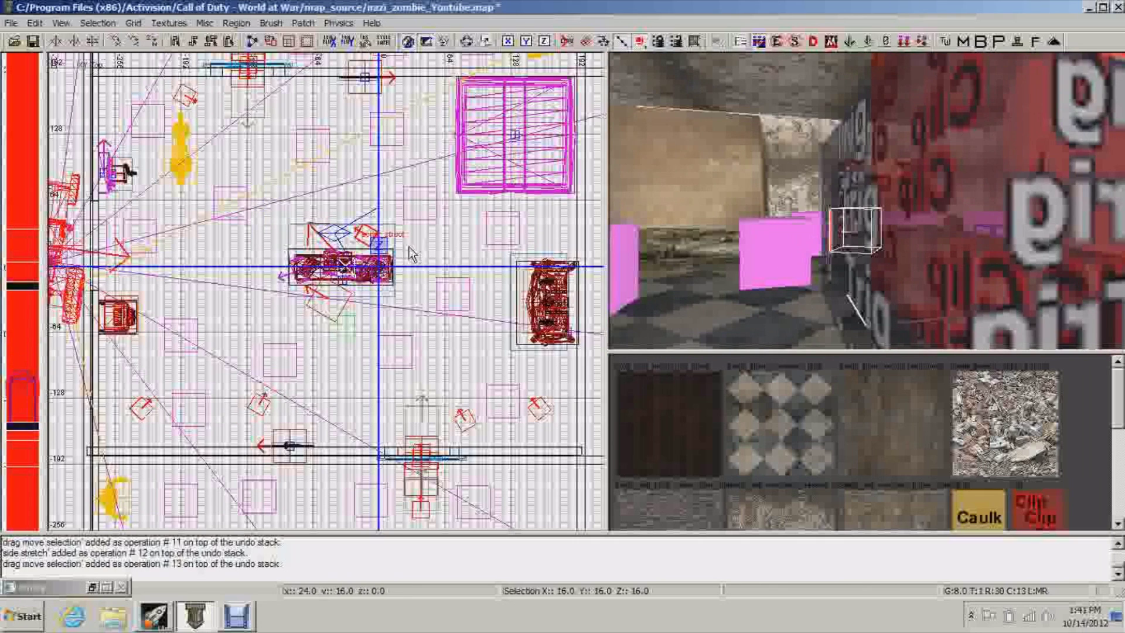
right_click_drag(407, 247, 405, 280)
mouse_move(382, 269)
left_mouse_down()
mouse_move(562, 271)
mouse_move(475, 274)
mouse_move(502, 283)
left_mouse_up()
key("Escape")
Move the northwest struct out past the zombie dog to about X -156, Y 118, turn it to face south, and deselect it
mouse_move(763, 214)
right_mouse_down()
mouse_move(973, 221)
mouse_move(937, 223)
right_mouse_up()
right_click_drag(845, 212, 961, 230)
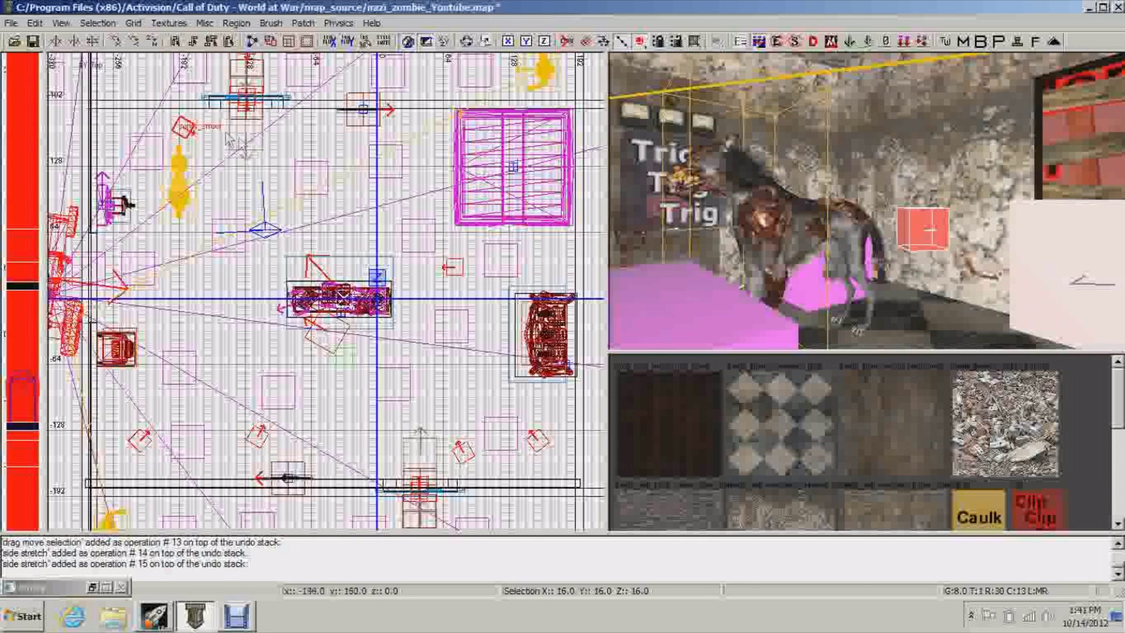
left_click_drag(194, 142, 158, 159)
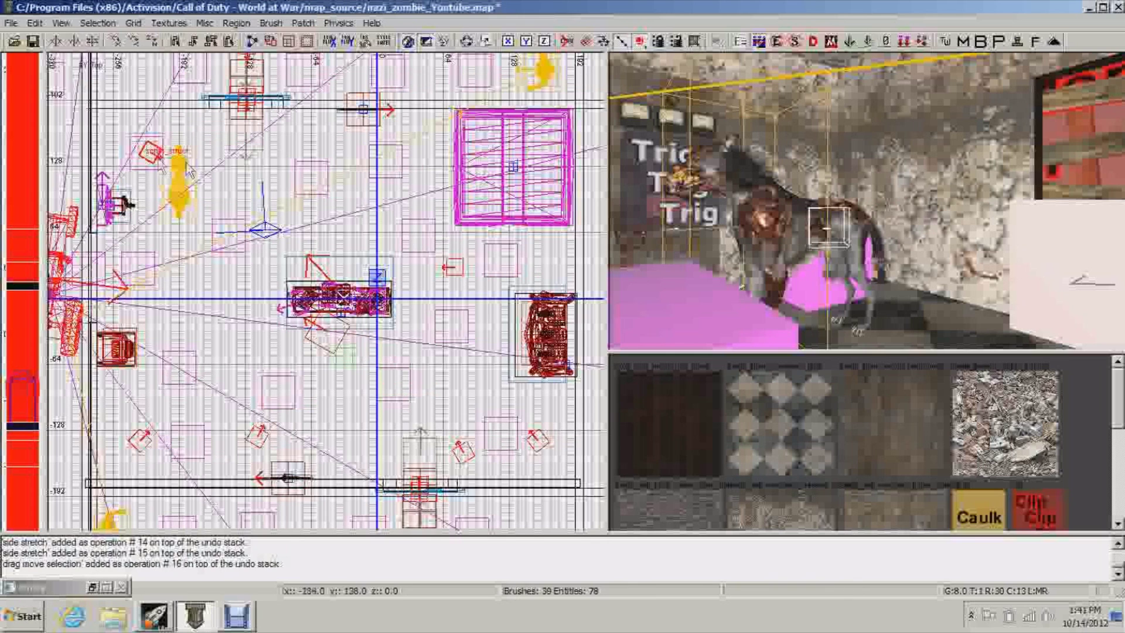
left_click_drag(844, 232, 890, 218)
left_click_drag(158, 101, 199, 140)
key("r")
left_click_drag(274, 147, 232, 184)
left_click(737, 177)
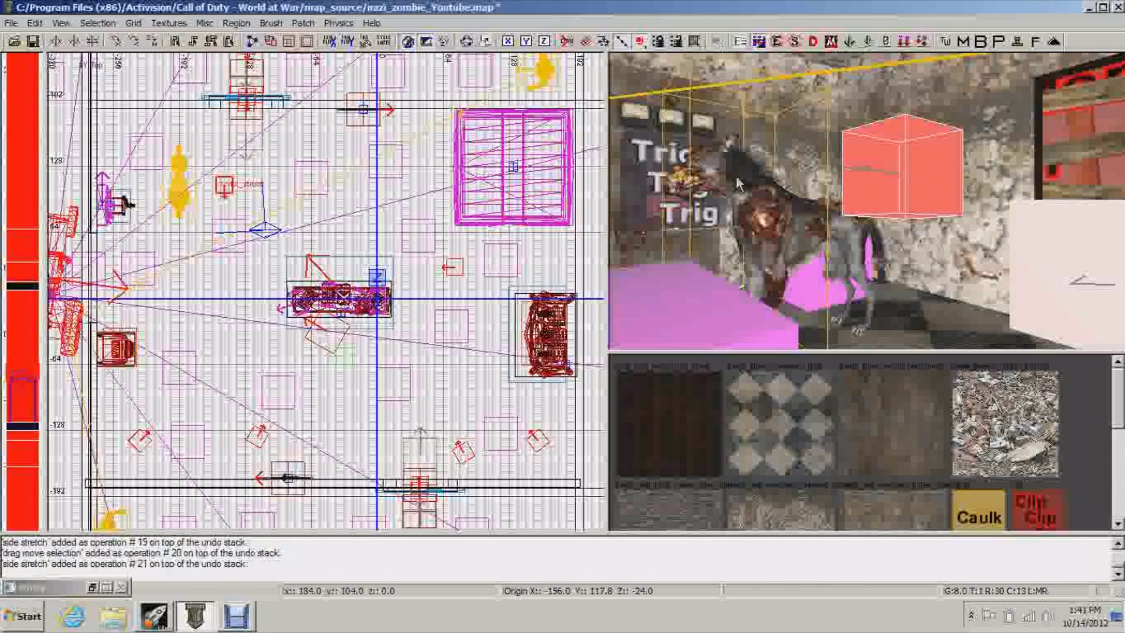
left_click_drag(911, 190, 912, 201)
key("Escape")
Save the map, check the placed structs in the 3D view, and close the map editor
right_click_drag(911, 201, 703, 200)
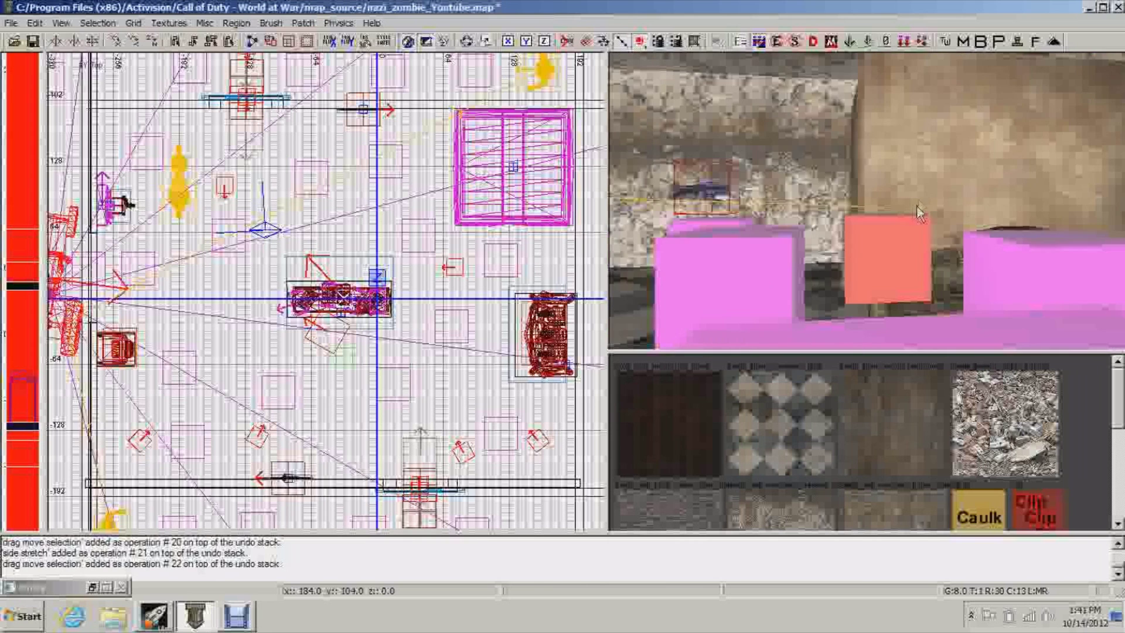
mouse_move(776, 201)
right_mouse_down()
mouse_move(776, 252)
mouse_move(691, 240)
mouse_move(750, 217)
mouse_move(732, 199)
right_mouse_up()
left_click(33, 41)
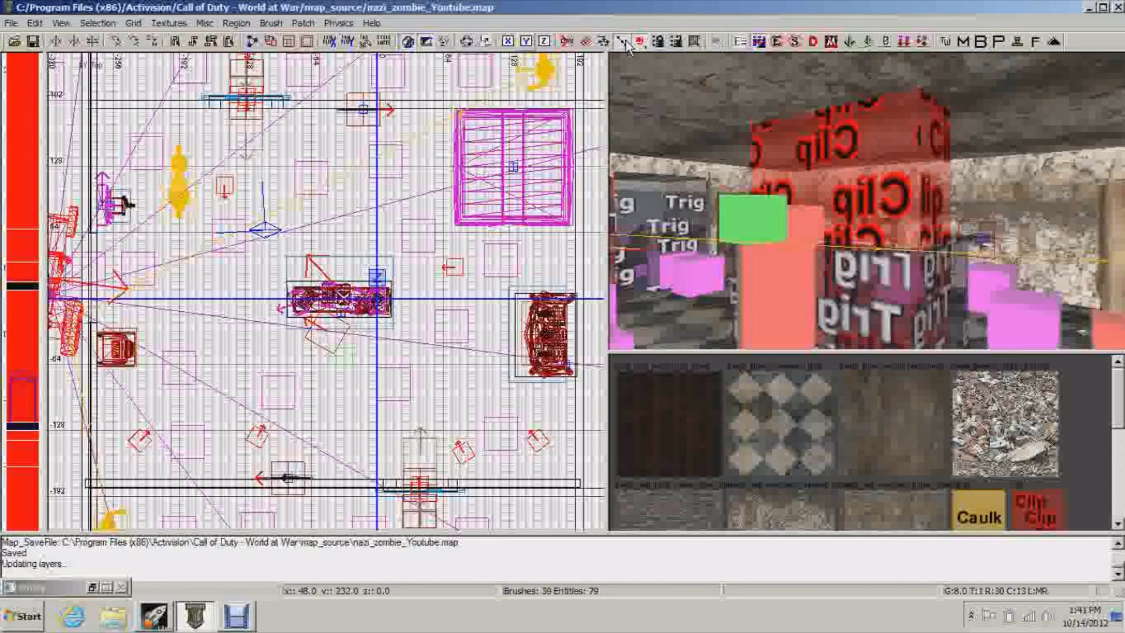
mouse_move(867, 199)
right_mouse_down()
mouse_move(679, 193)
mouse_move(954, 210)
right_mouse_up()
right_click_drag(933, 263, 908, 264)
left_click(1116, 7)
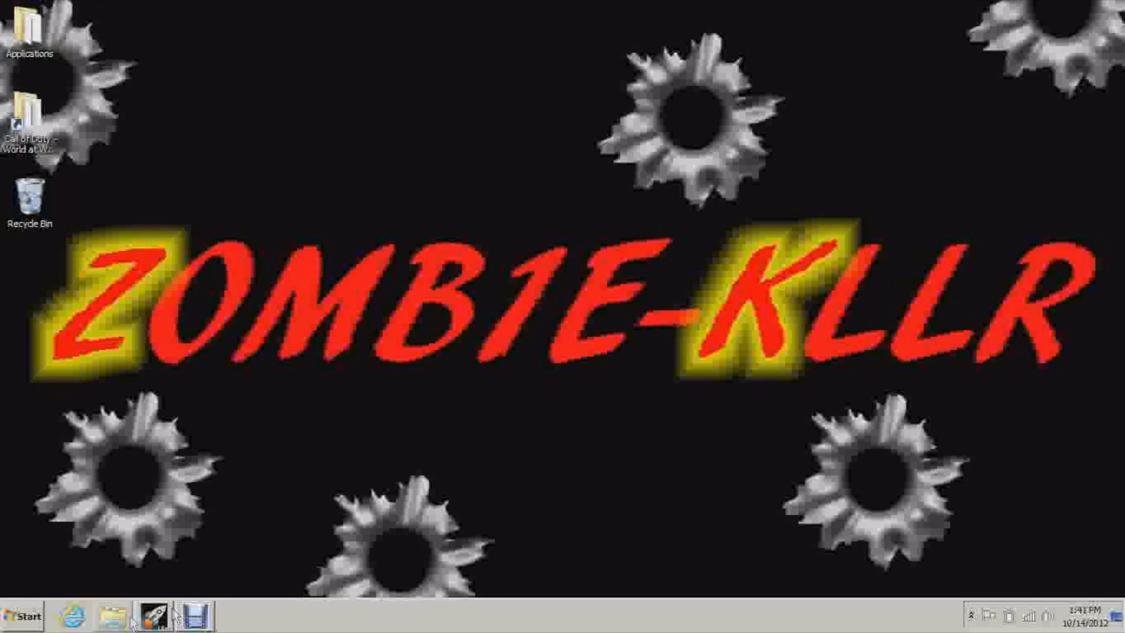
Switch to the file explorer and open mods\nazi_zombie_Youtube\maps inside the Call of Duty - World at War folder
left_click(113, 615)
left_click(1115, 82)
double_click(26, 124)
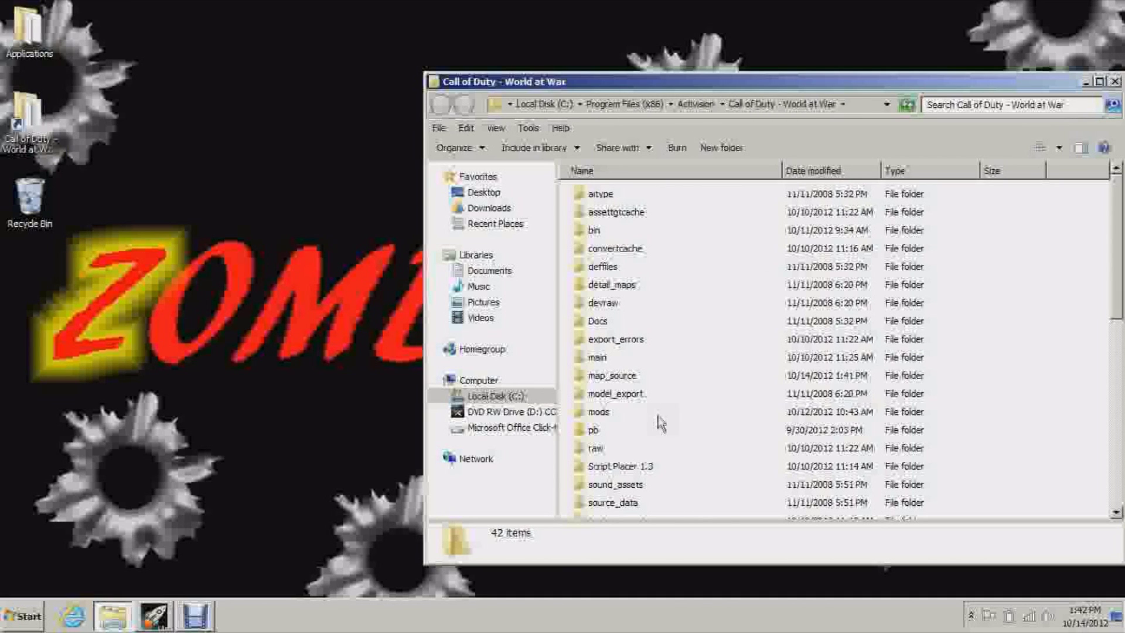
scroll(673, 438, "down", 1)
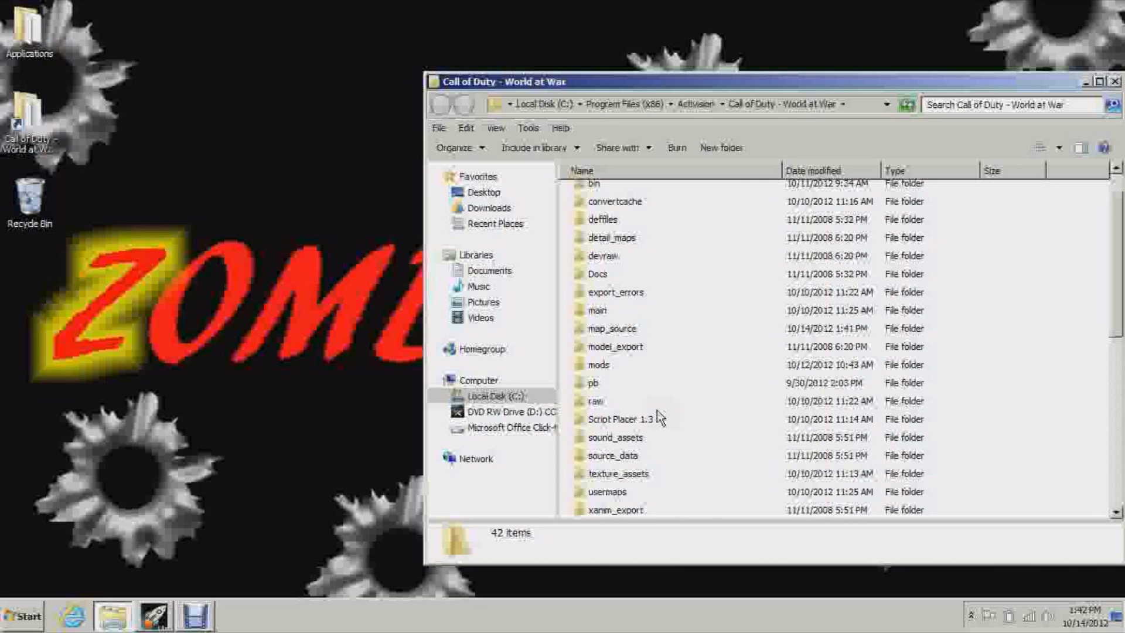
double_click(618, 363)
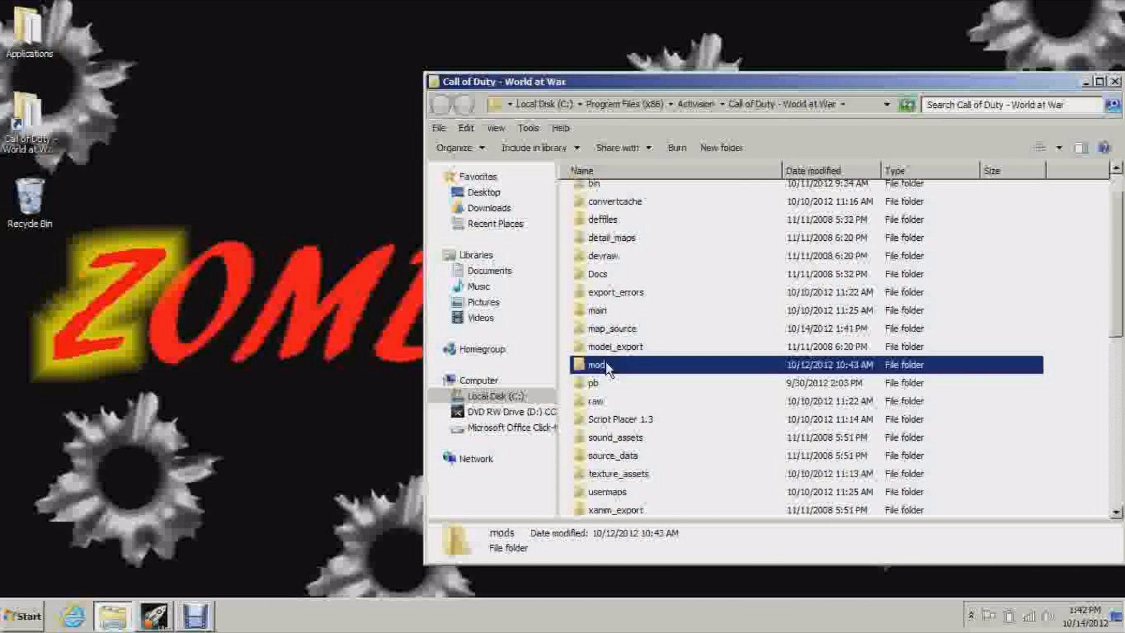
left_click(667, 323)
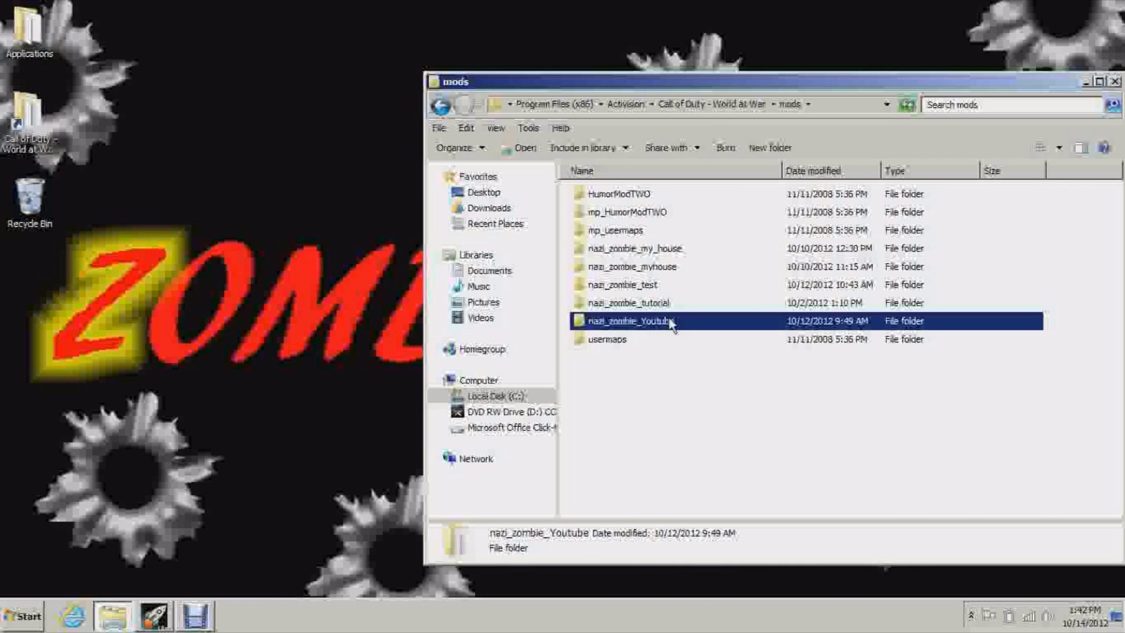
double_click(640, 323)
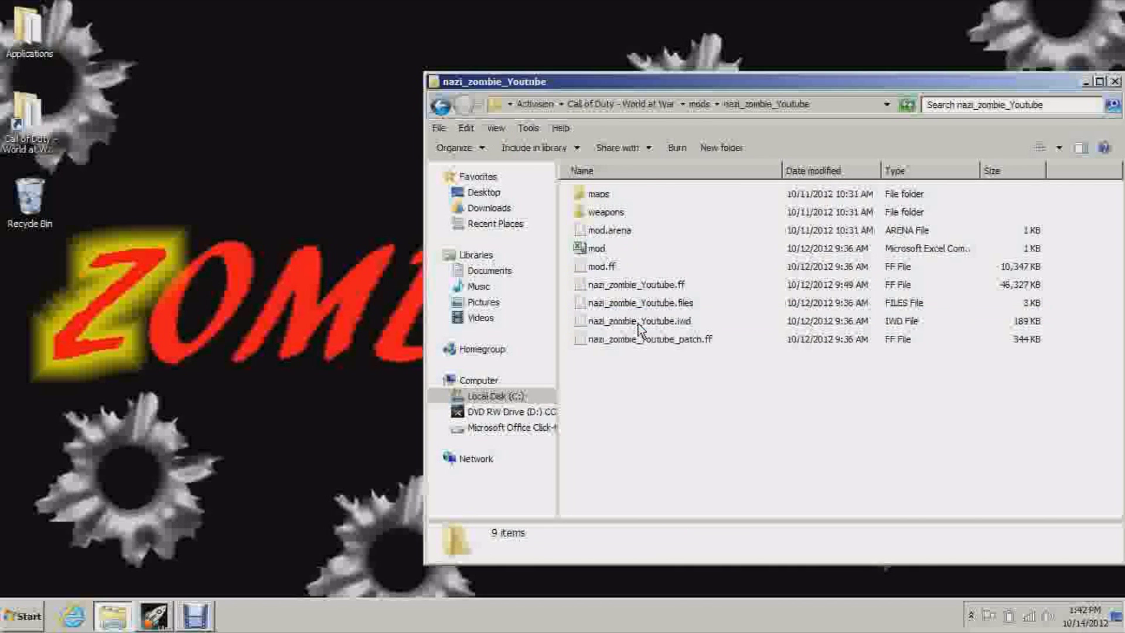
double_click(599, 195)
Open the _zombiemode script from the maps folder in WordPad
left_click(623, 198)
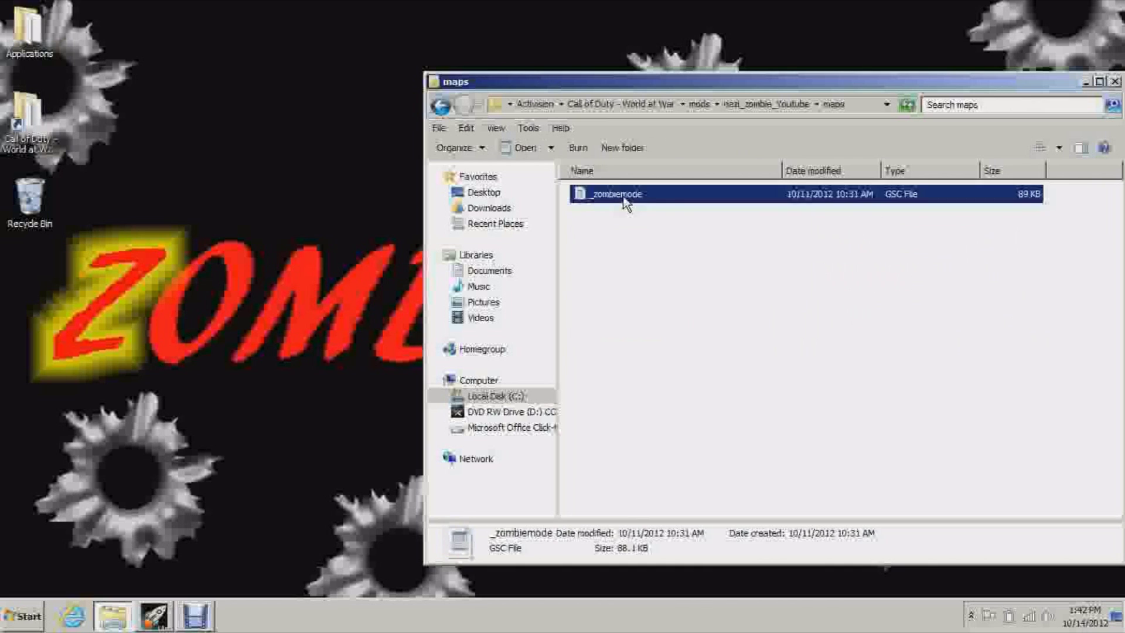
right_click(680, 199)
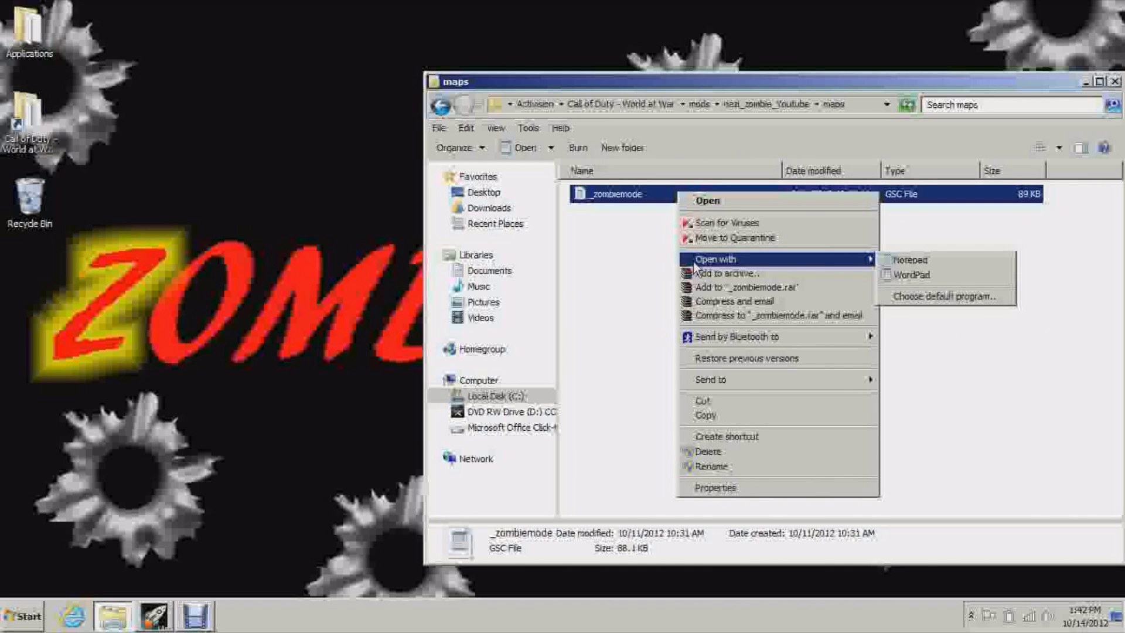
left_click(920, 275)
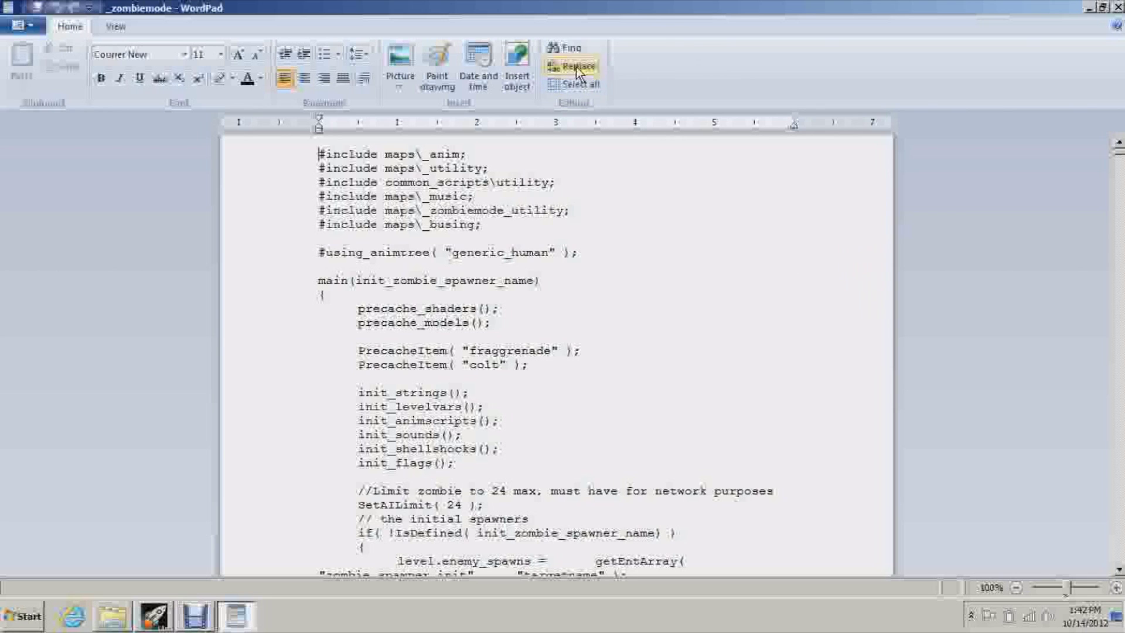
Search the _zombiemode script for "start_score"
left_click(571, 48)
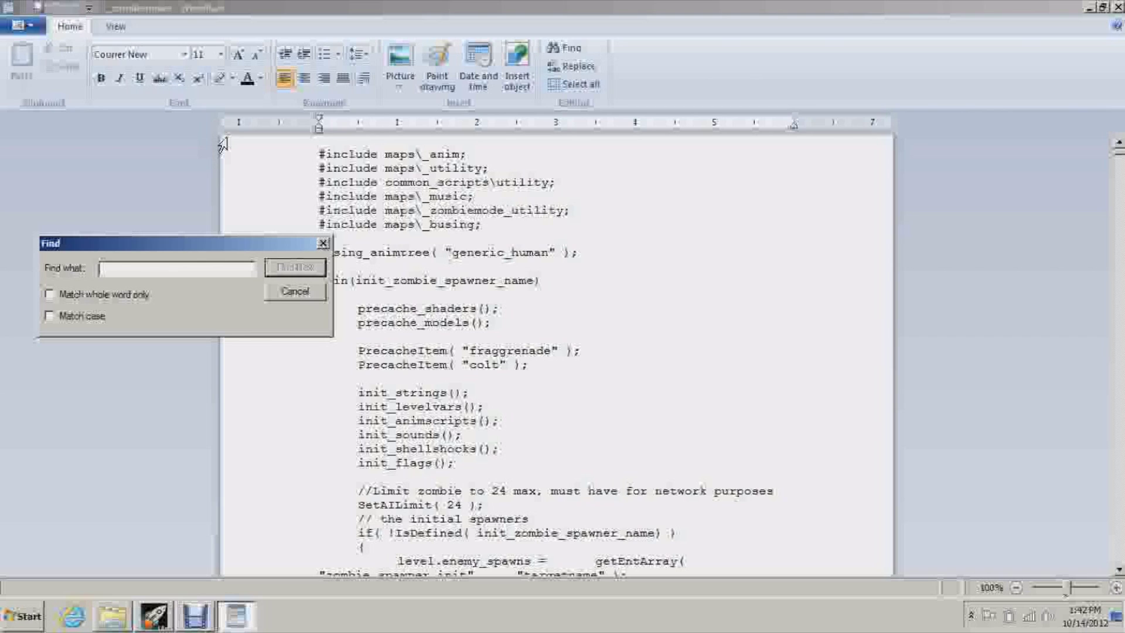
type("start_score")
key("Return")
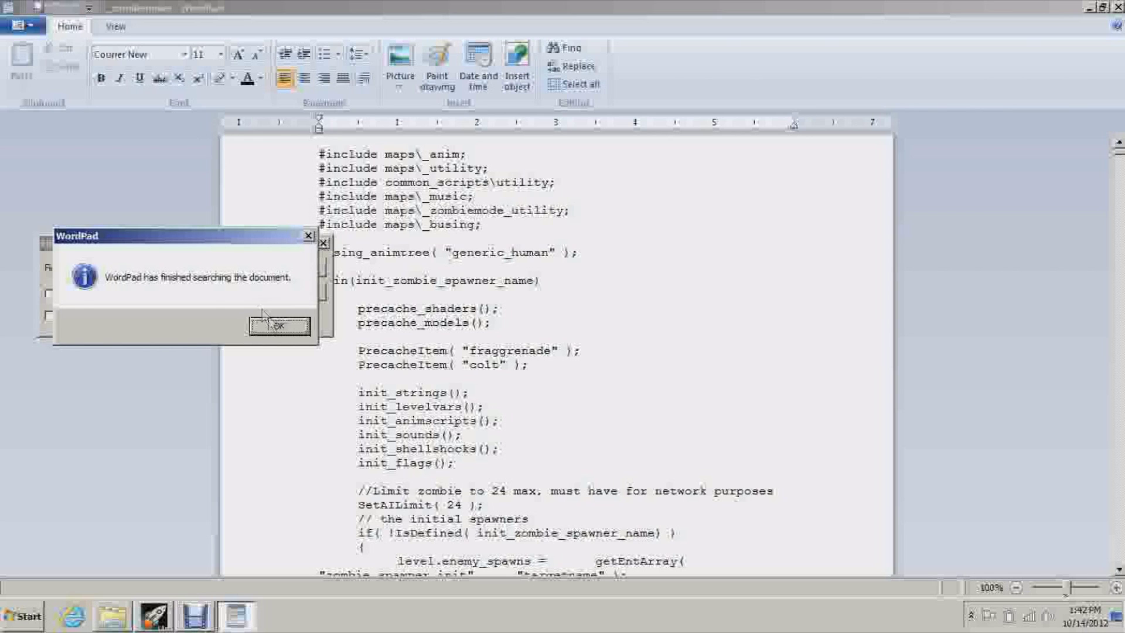
left_click(279, 327)
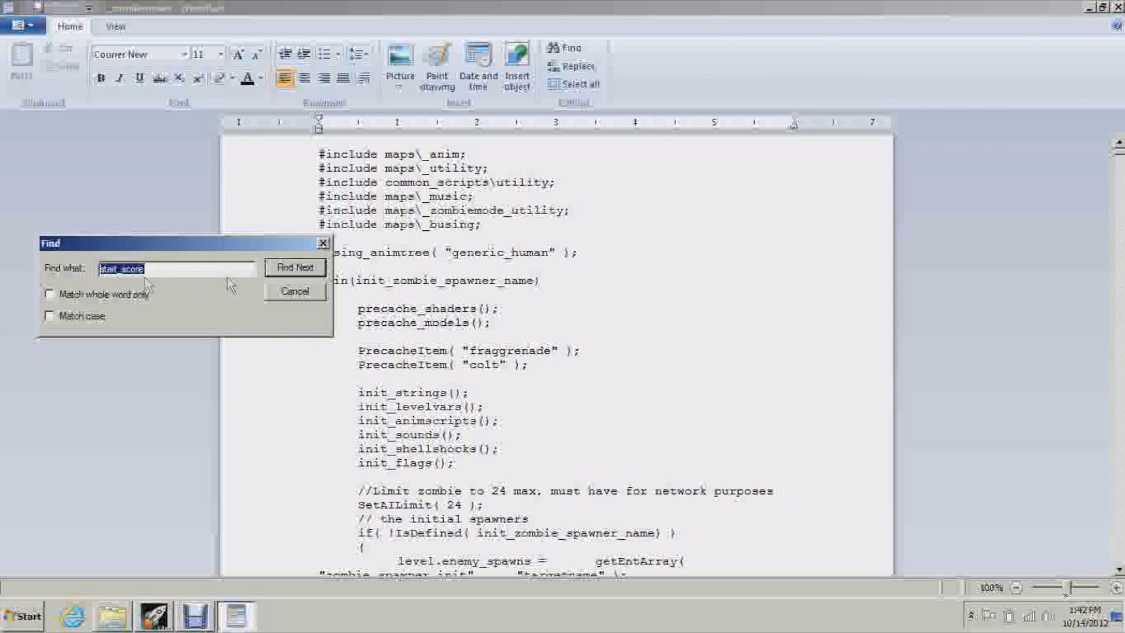
left_click(288, 267)
left_click(278, 327)
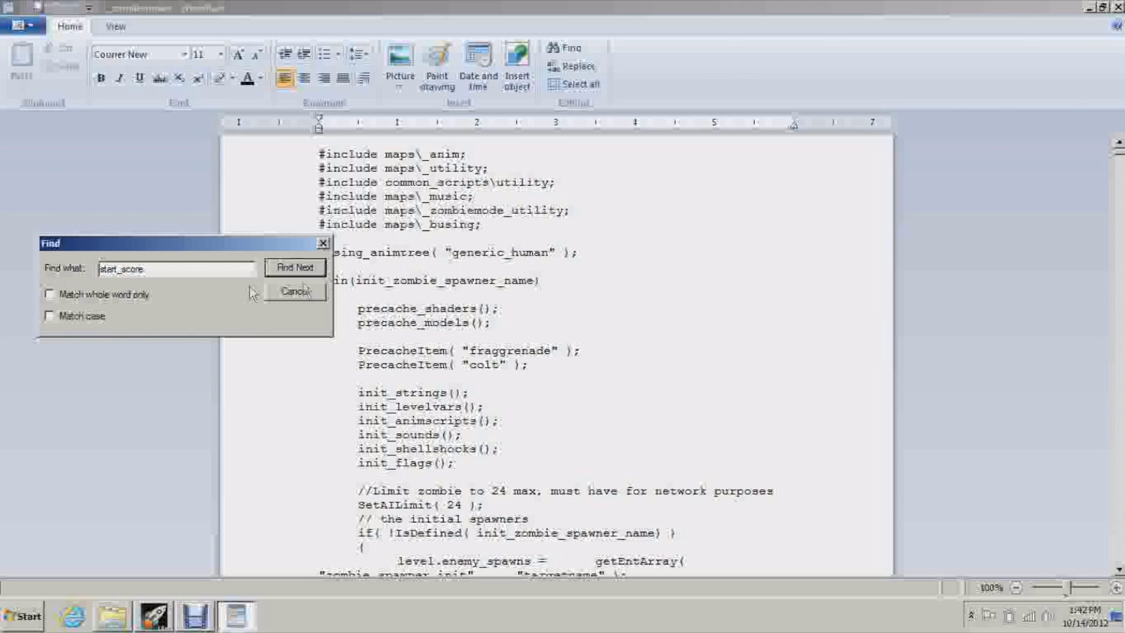
Search the script for "start", "start_points" and "start_" in turn
key("BackSpace")
left_click(296, 268)
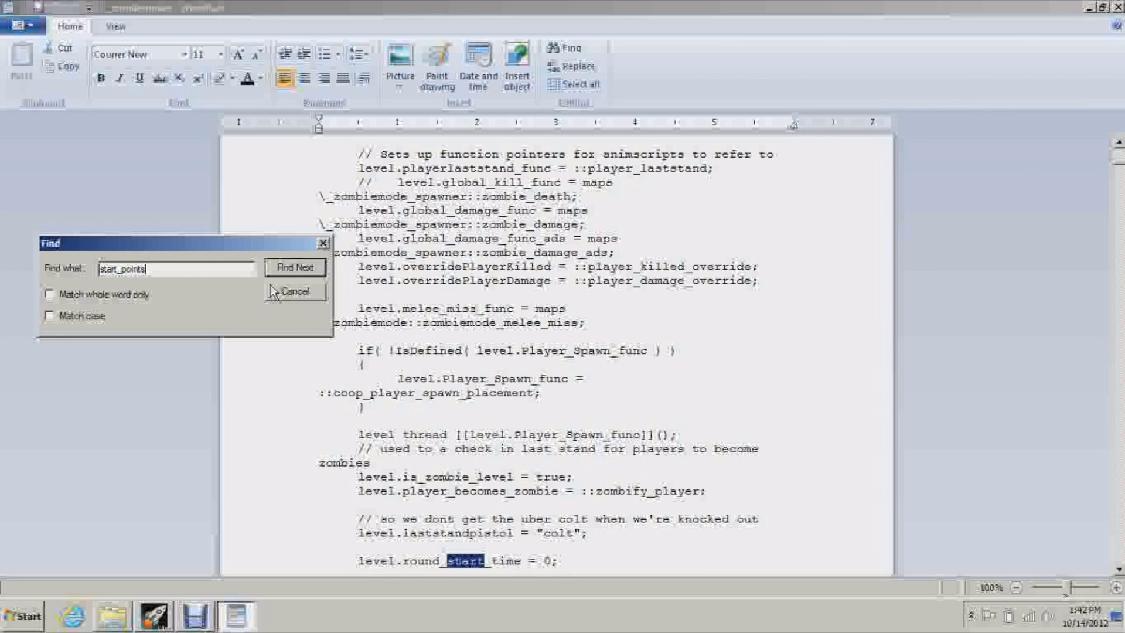
key("Return")
left_click(279, 327)
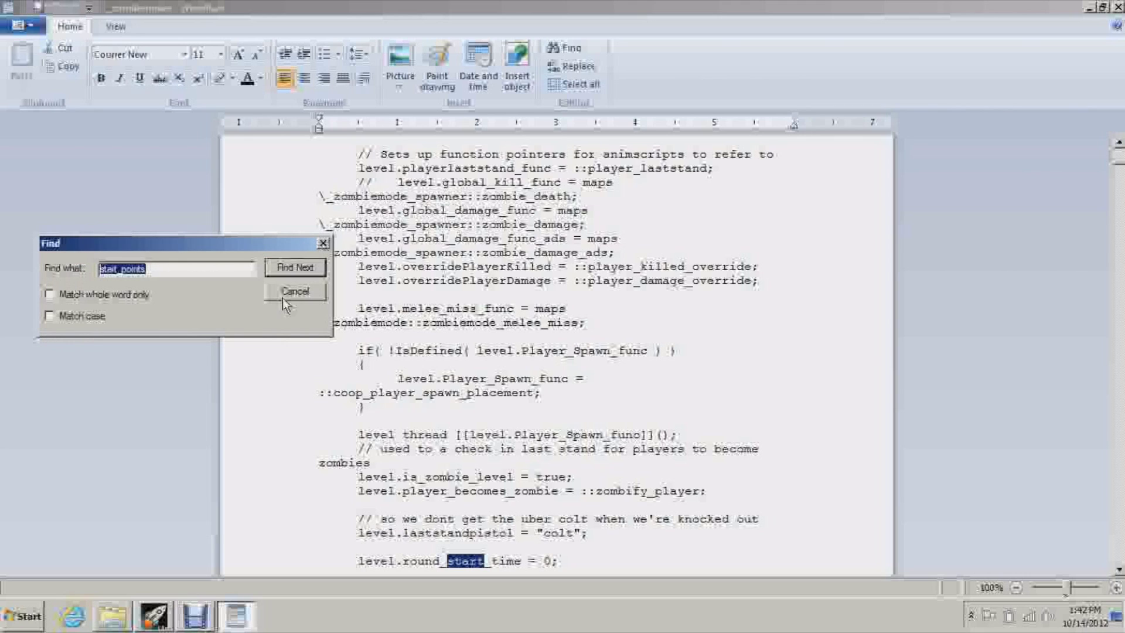
left_click(239, 271)
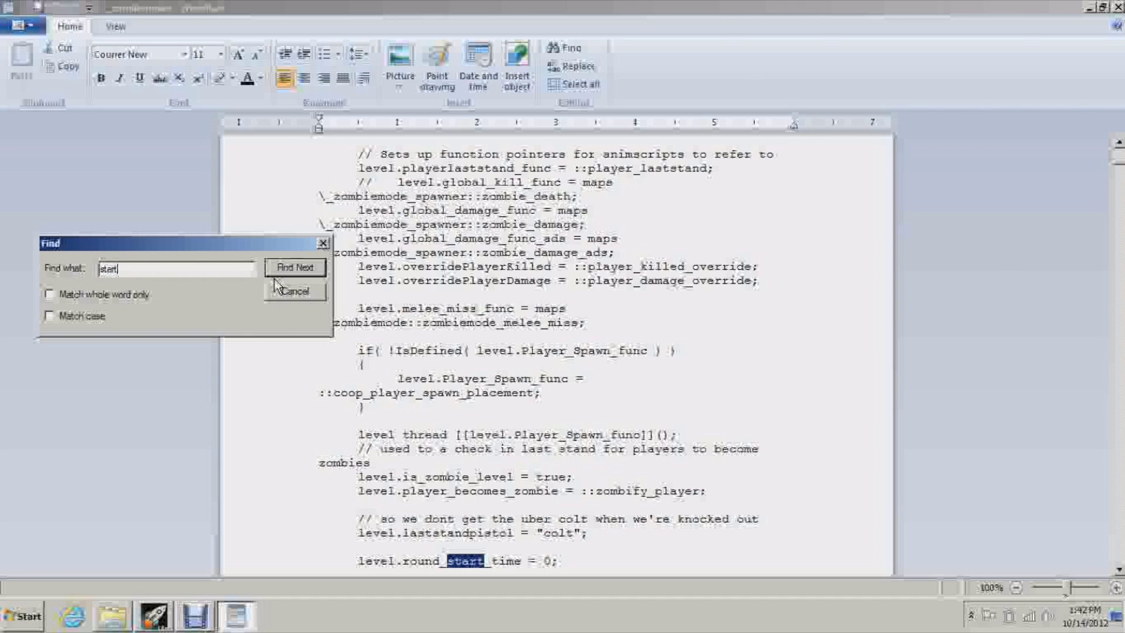
key("Return")
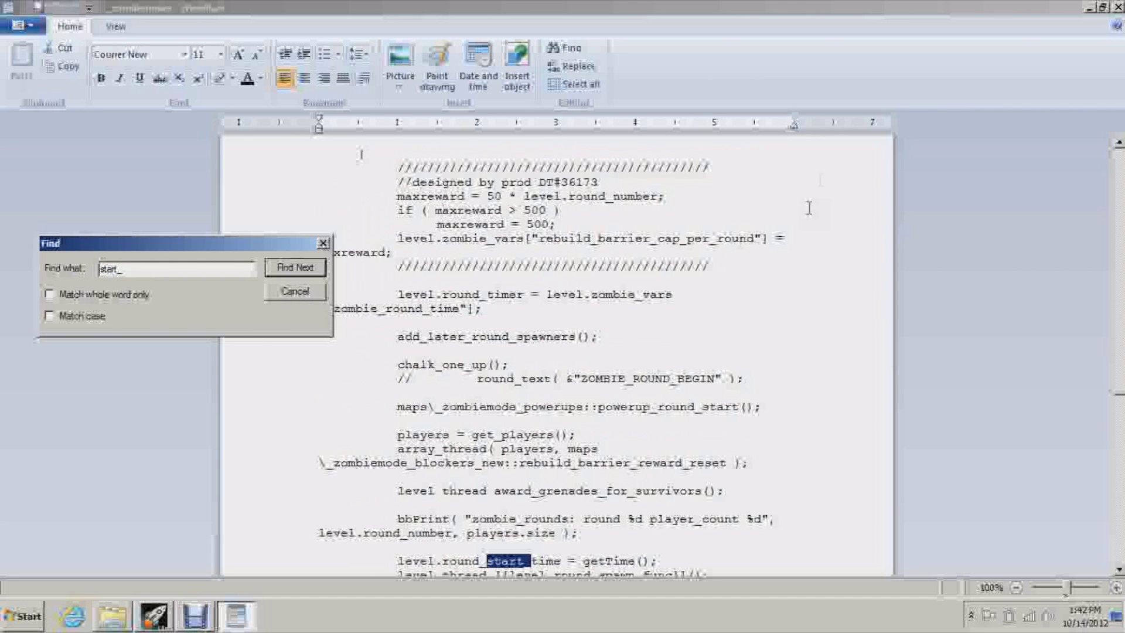
Go through the matches for "start_" in the whole script, looking for the starting score, and end the search
mouse_move(1118, 396)
left_mouse_down()
mouse_move(1119, 372)
mouse_move(1123, 407)
left_mouse_up()
left_click(295, 270)
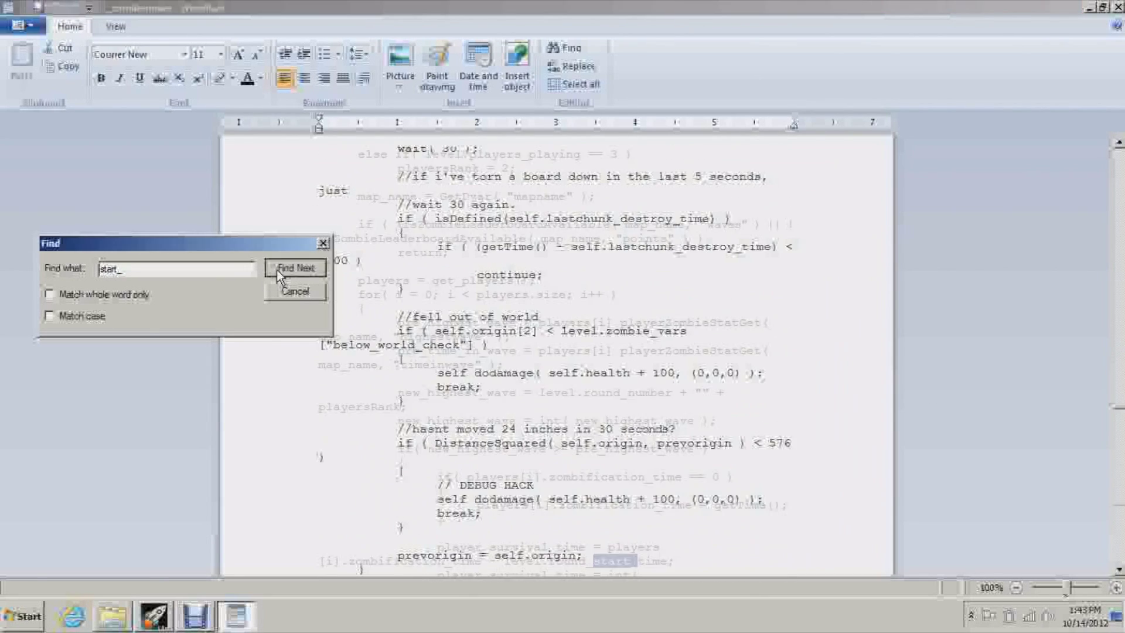
left_click(296, 270)
left_click(277, 324)
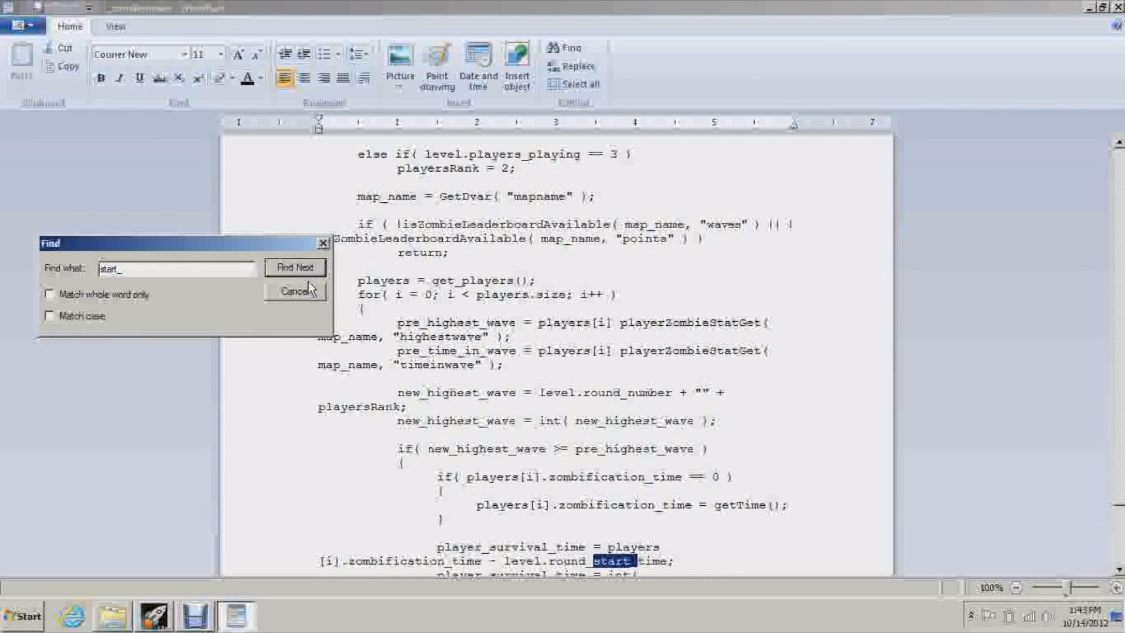
left_click(312, 273)
left_click(307, 267)
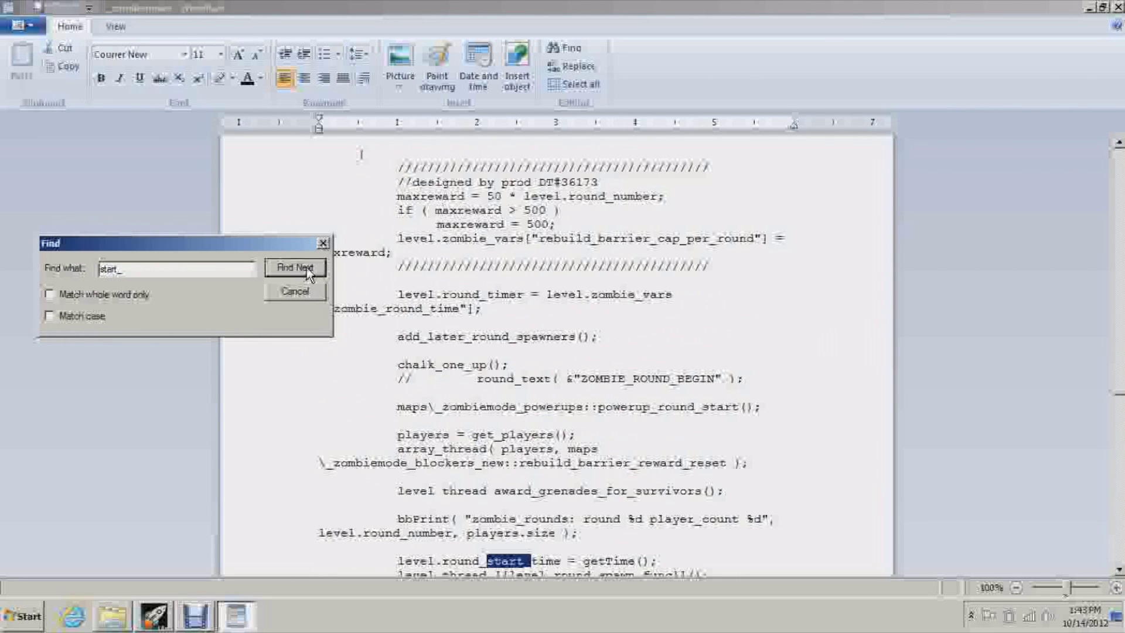
left_click(307, 267)
left_click(278, 322)
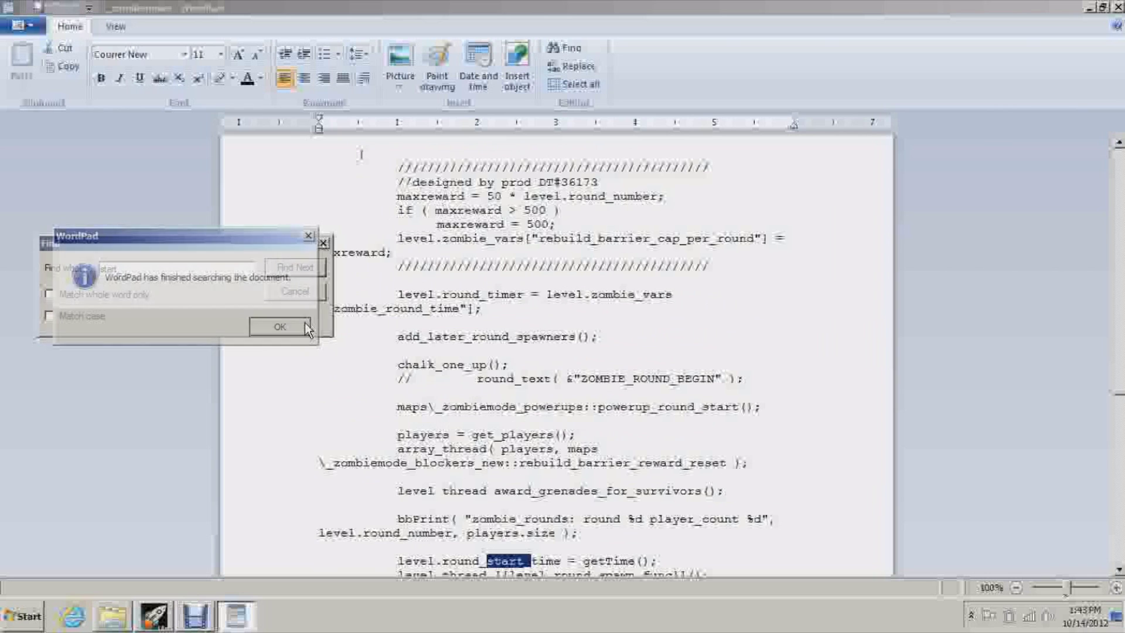
left_click(315, 269)
left_click(315, 268)
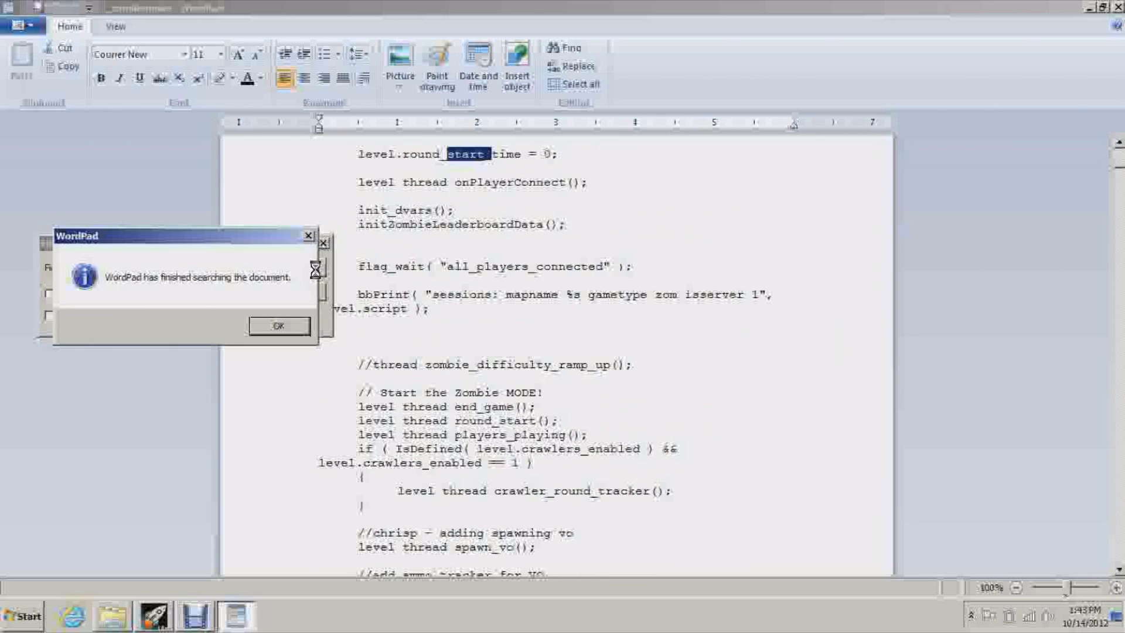
left_click(302, 328)
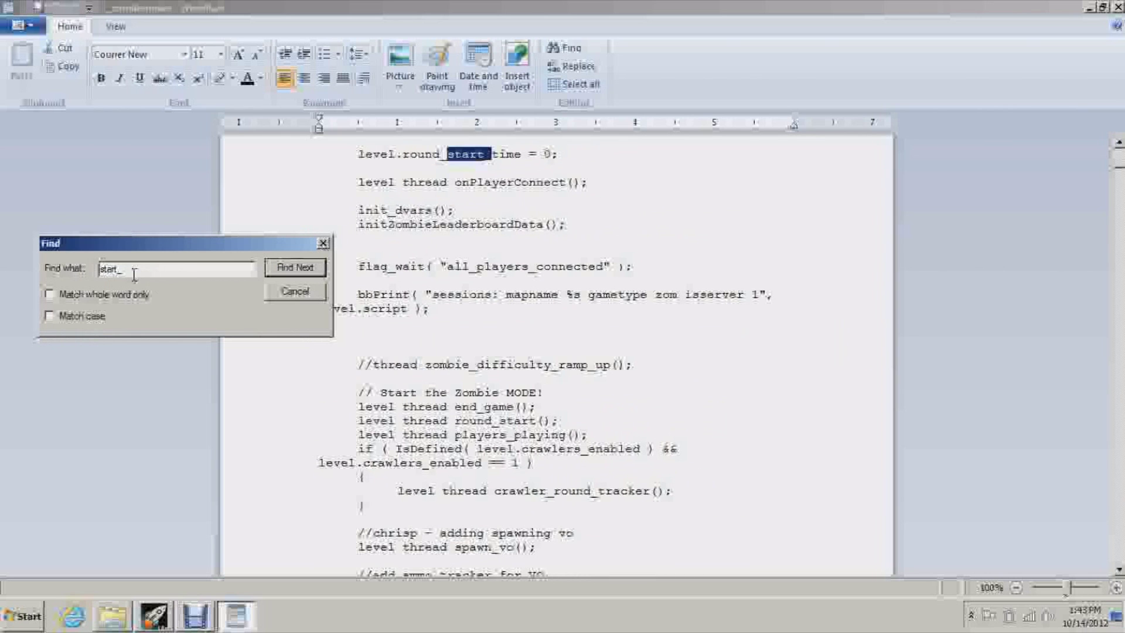
left_click(303, 293)
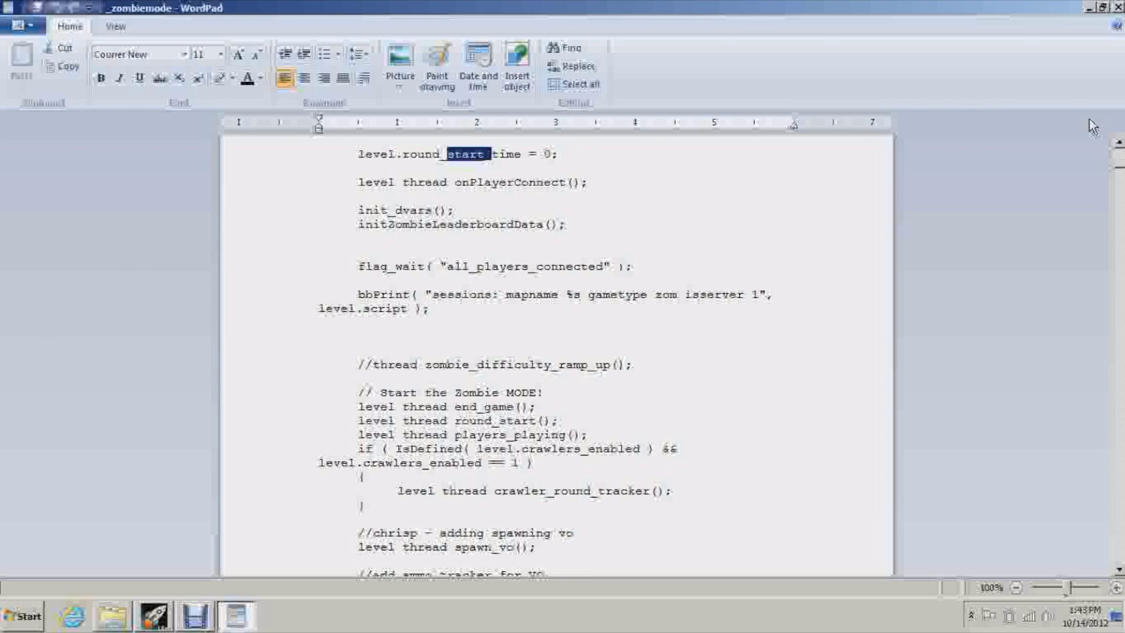
Read through the script from init_levelvars onward for the starting score setting, and close WordPad
left_click_drag(1119, 170, 1119, 218)
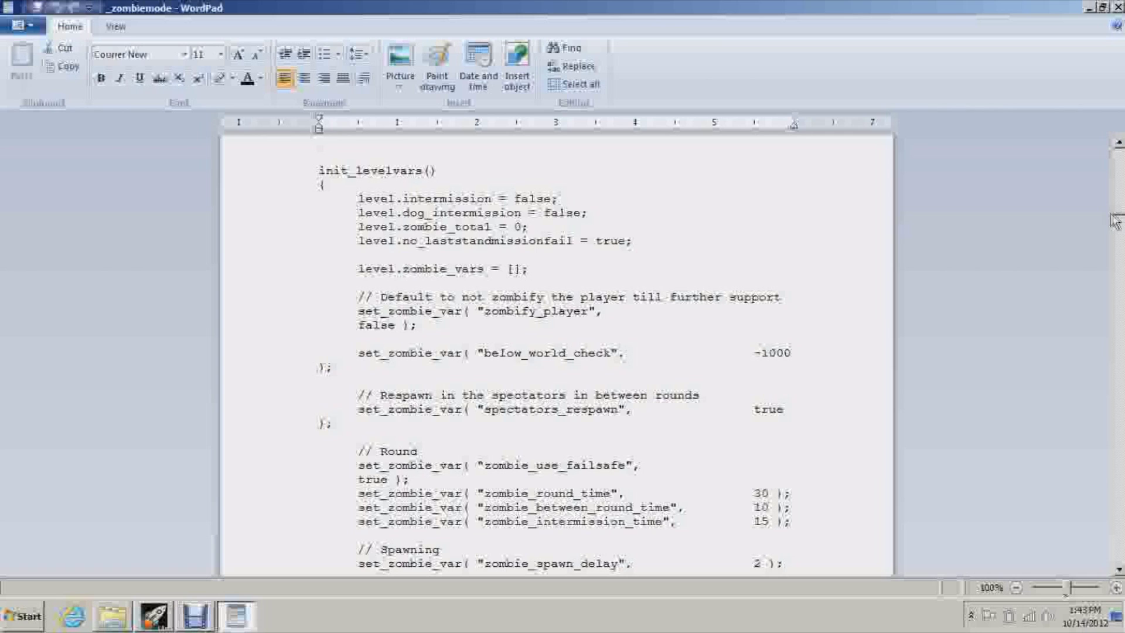
left_click_drag(1119, 567, 1119, 574)
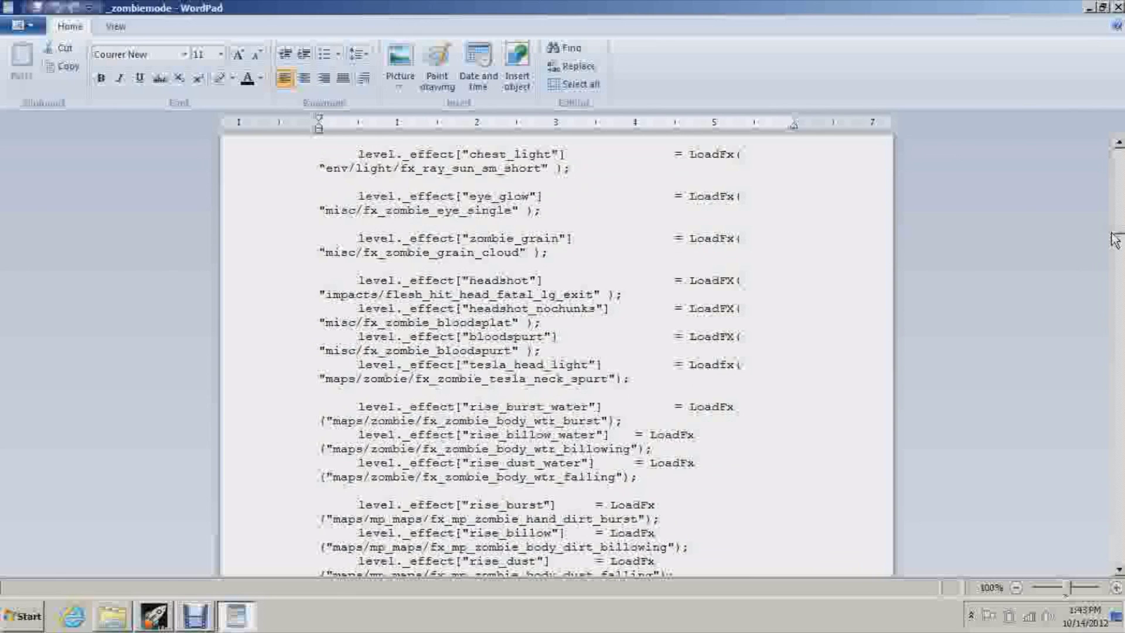
left_click_drag(1115, 234, 1119, 326)
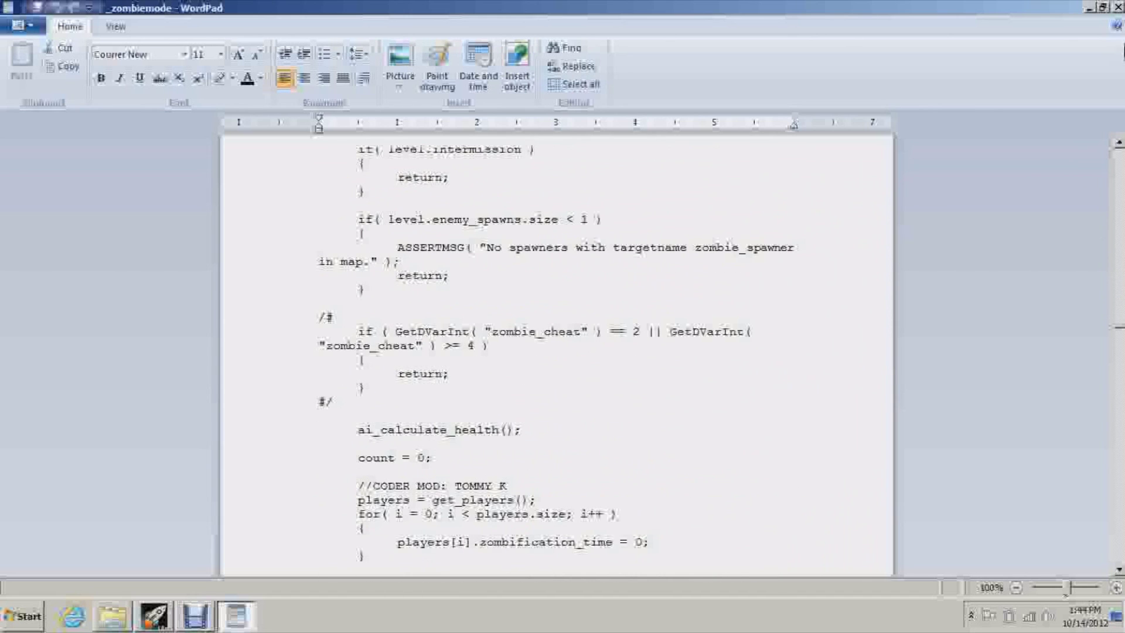
left_click(1117, 7)
Reopen the _zombiemode script in Notepad
right_click(641, 195)
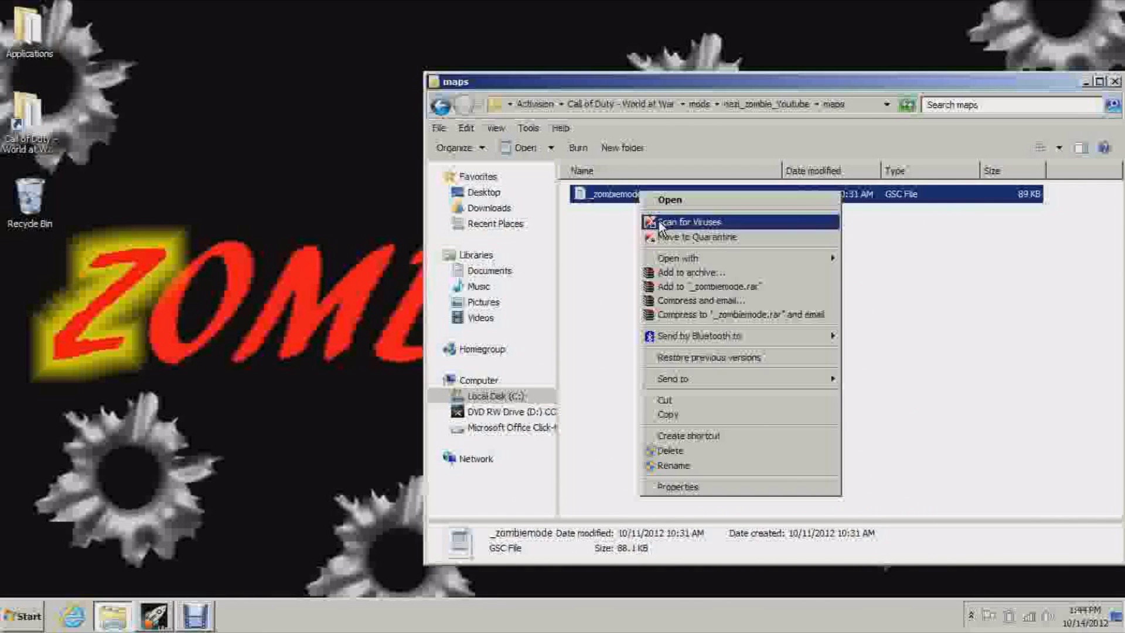
mouse_move(725, 262)
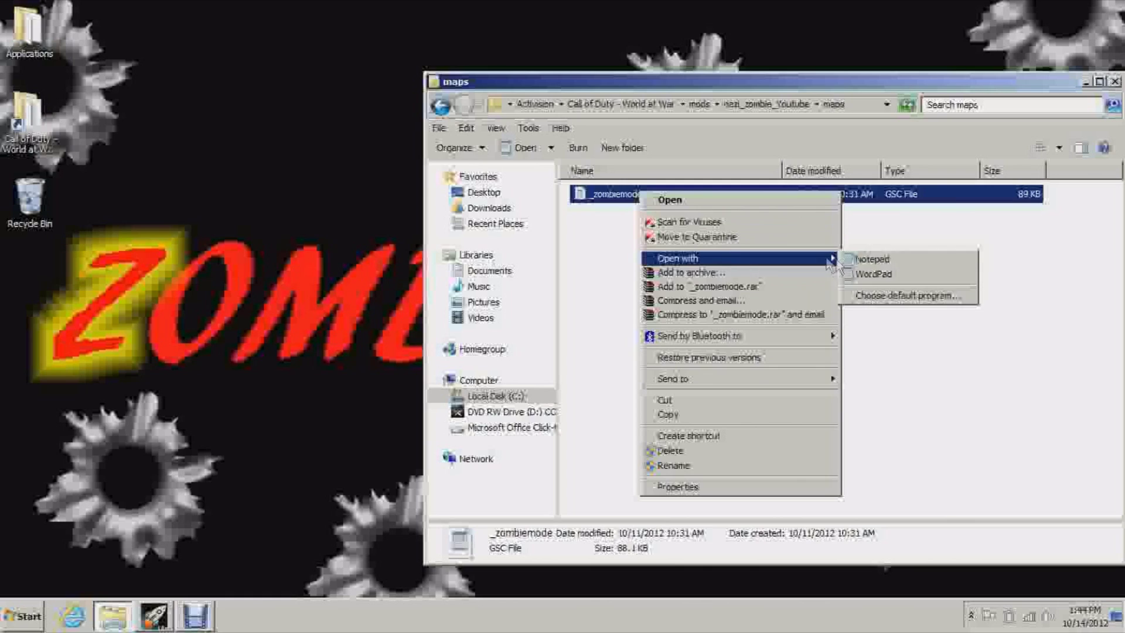
left_click(846, 257)
In the Scoring section, set zombie_score_start to 500 and its value in the zombie_cheat block to 100
left_click_drag(925, 154, 928, 202)
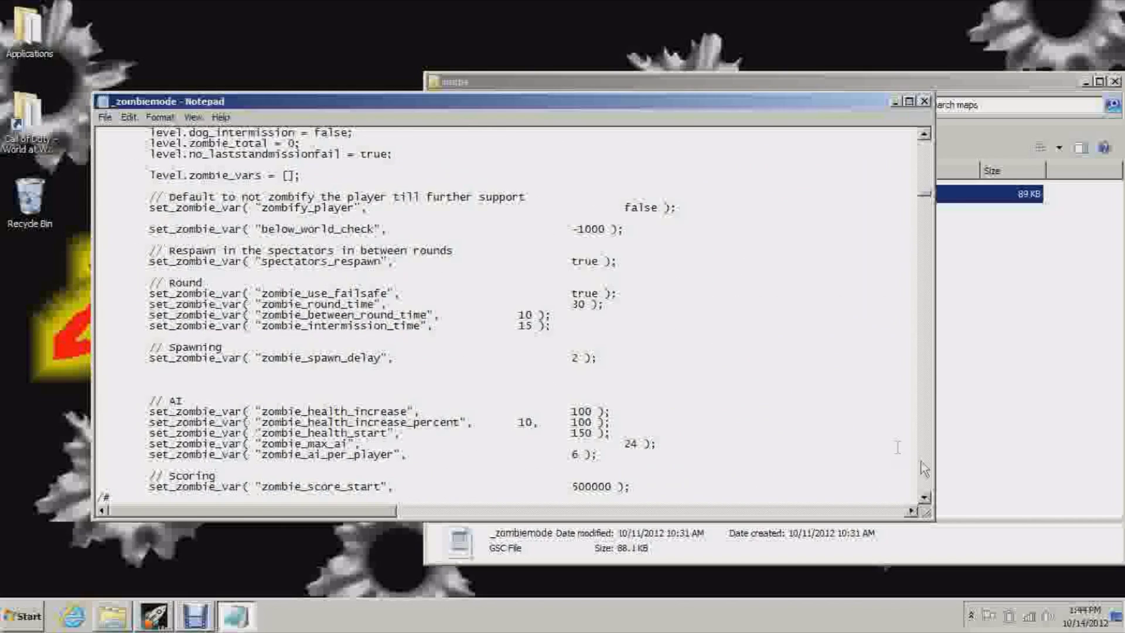
scroll(924, 498, "down", 7)
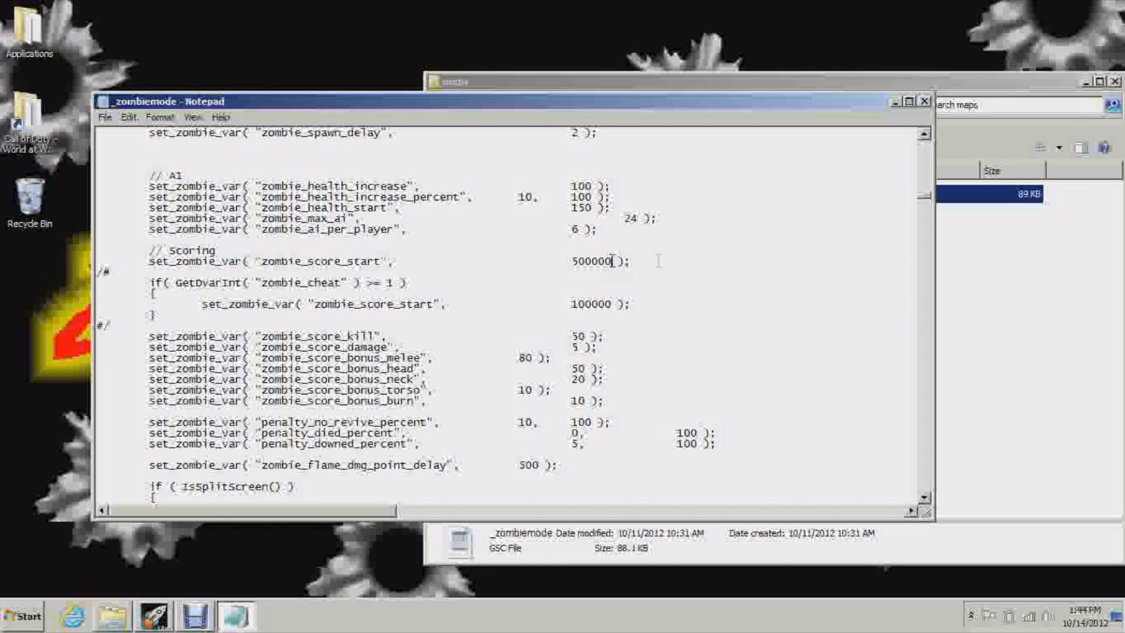
key("BackSpace")
key("BackSpace")
key("BackSpace")
key("BackSpace")
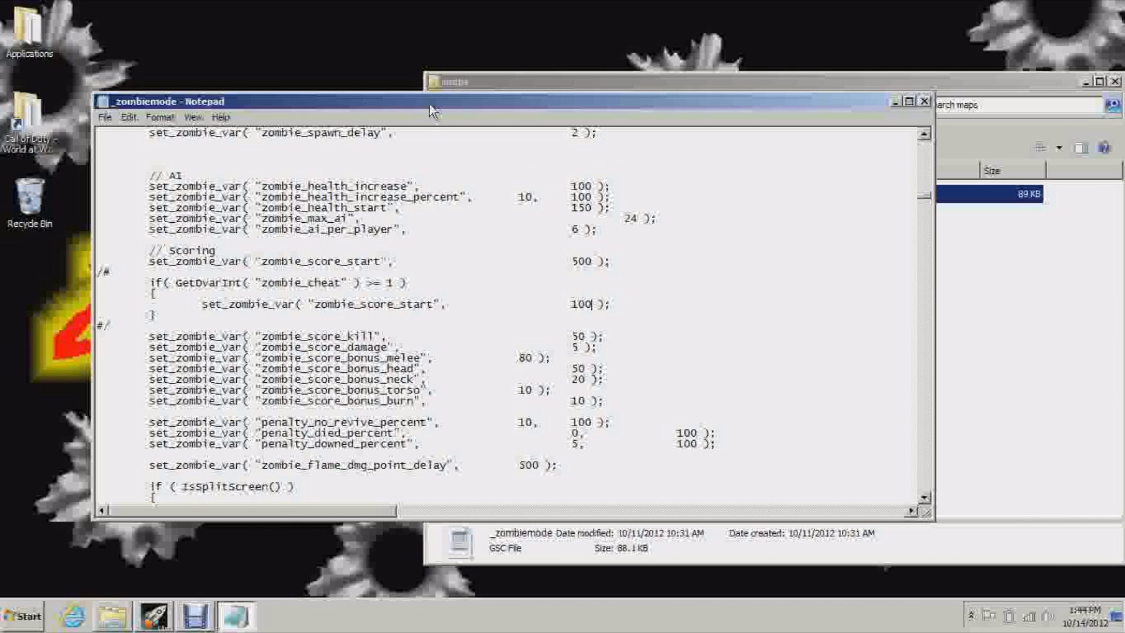
left_click(111, 120)
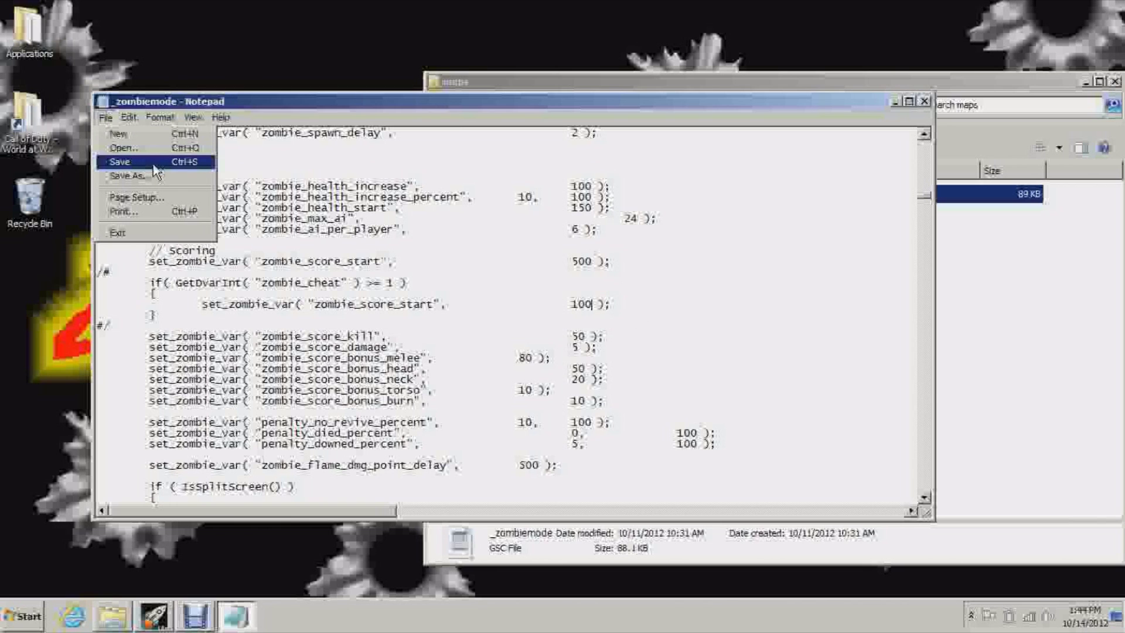
left_click(154, 164)
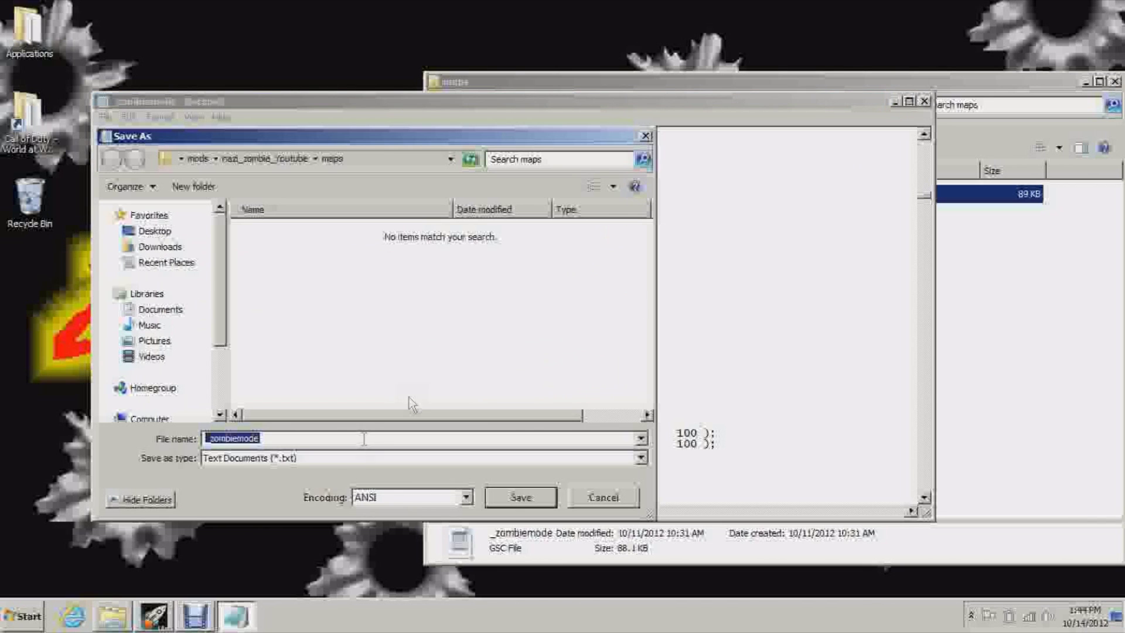
left_click(578, 496)
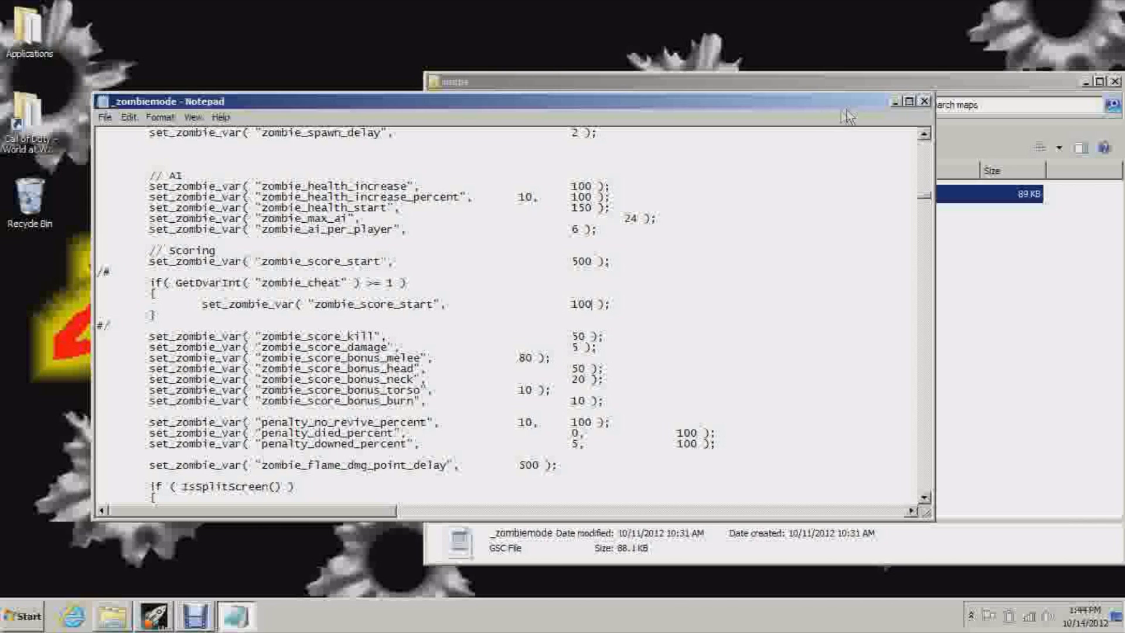
Check the maps folder, return to the edited _zombiemode script, and close it
left_click(896, 103)
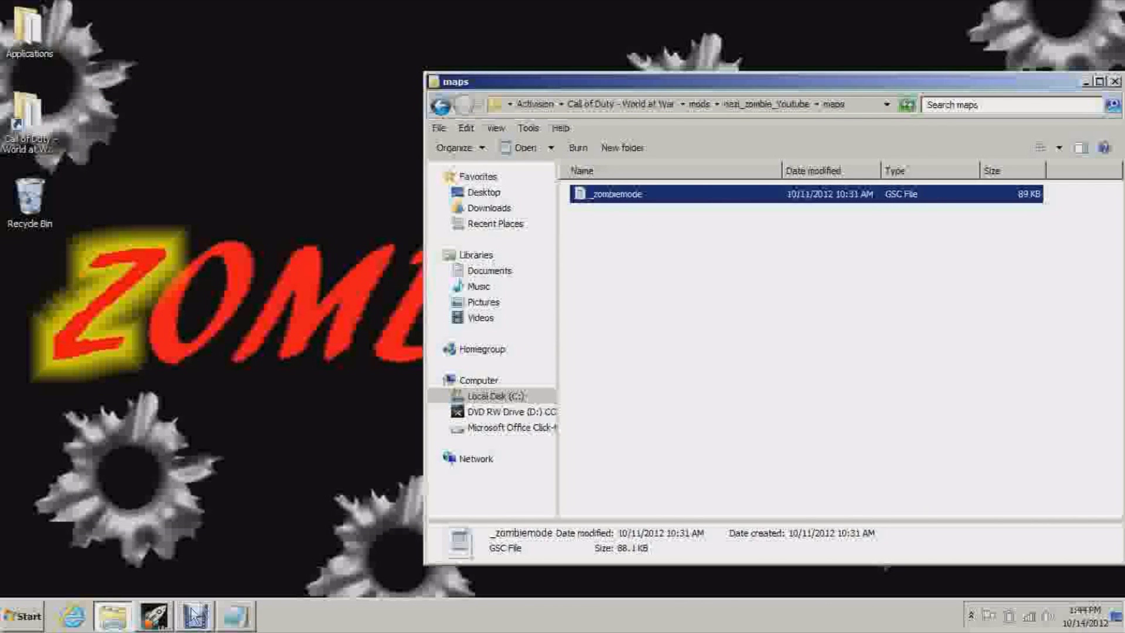
left_click(236, 615)
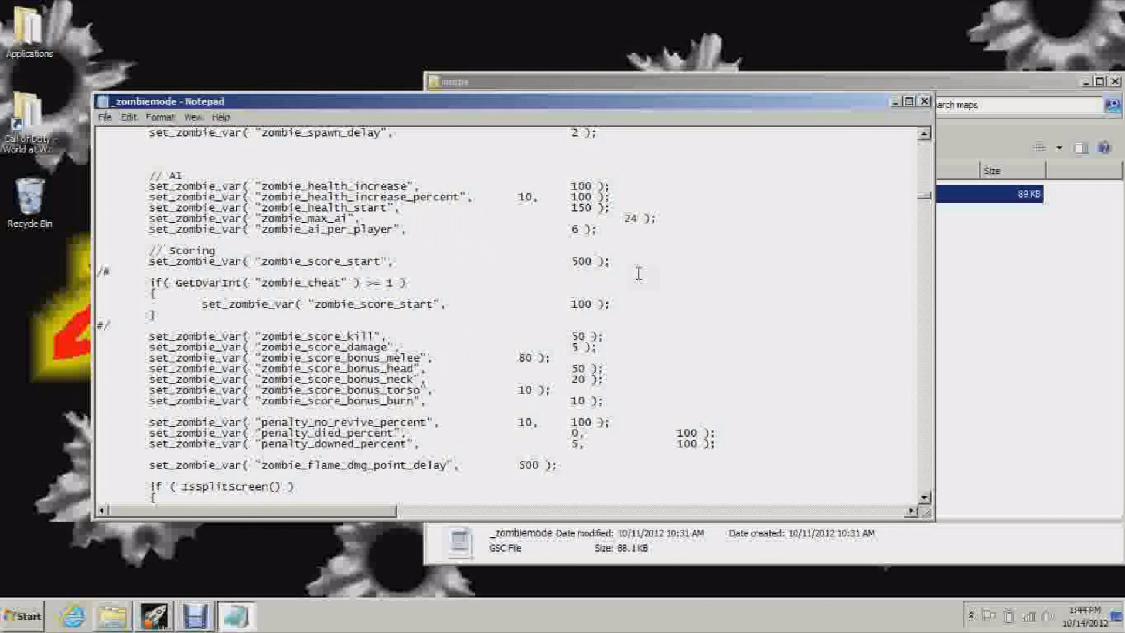
left_click(924, 100)
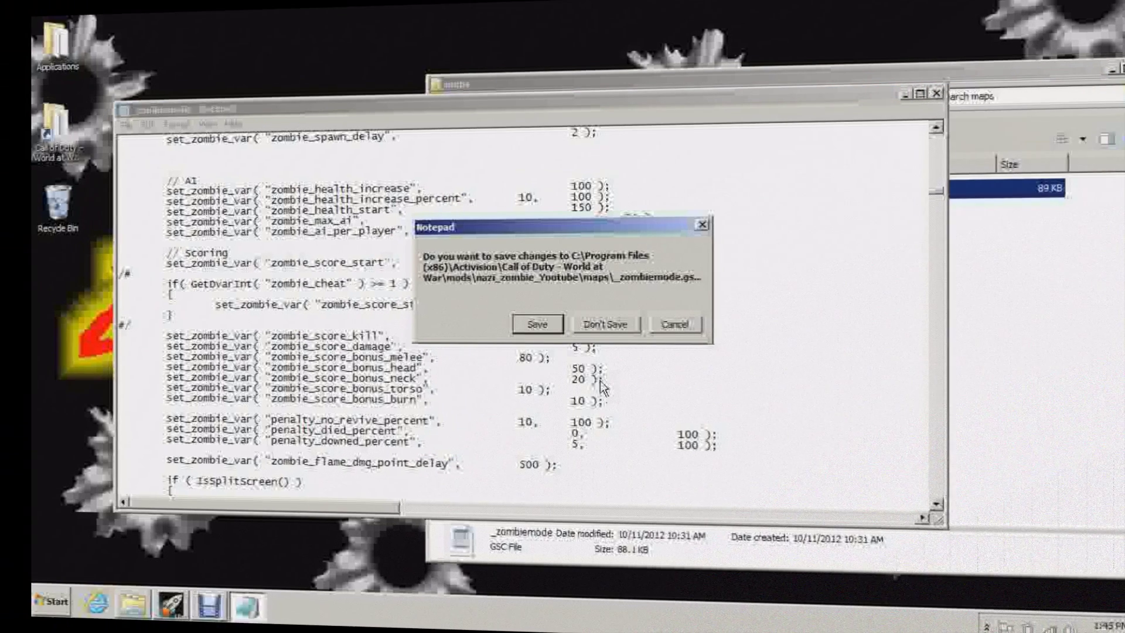